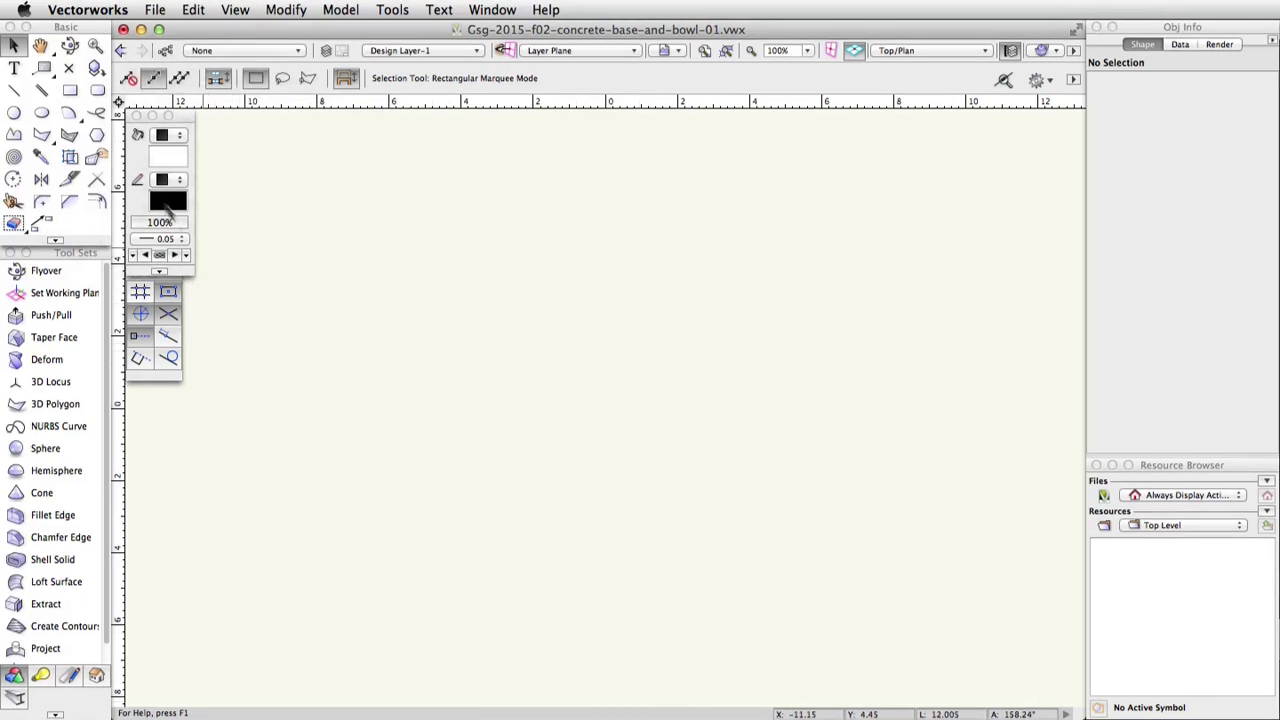
Place a 12.5 × 21.65 rectangle with its top-left corner at -3.85, 4.1
click(69, 90)
double_click(69, 90)
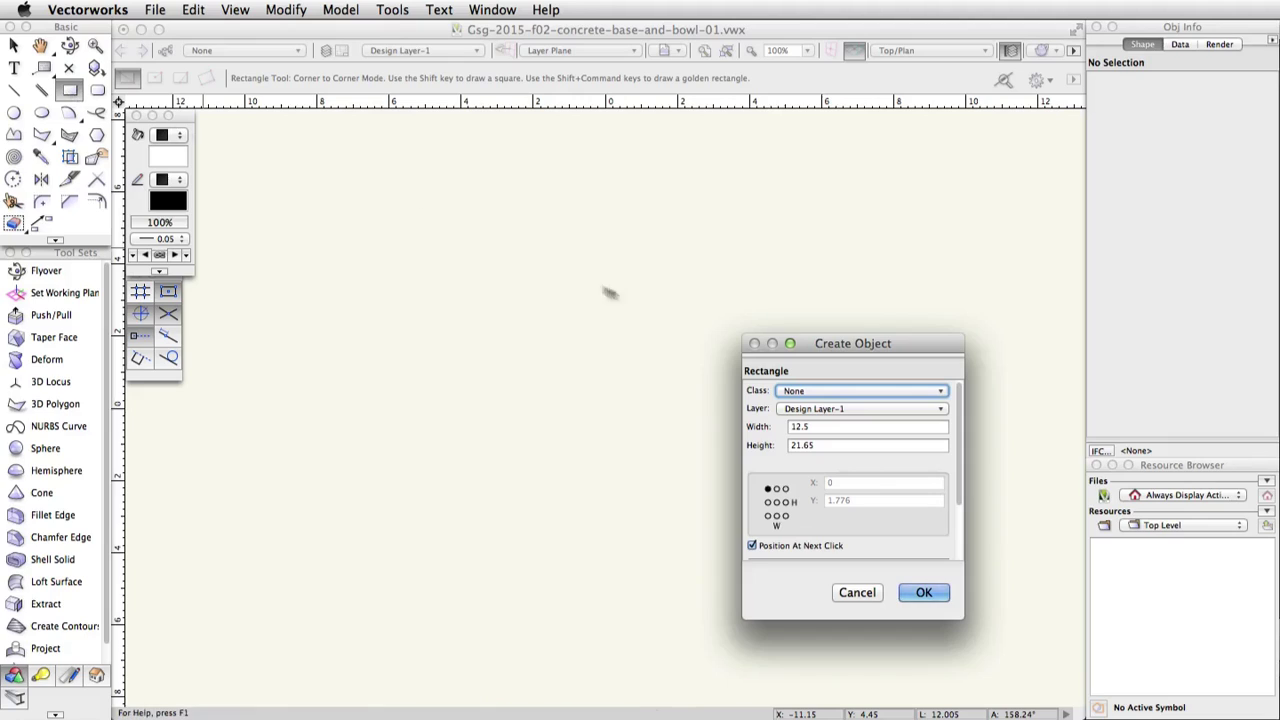
drag(927, 350, 695, 233)
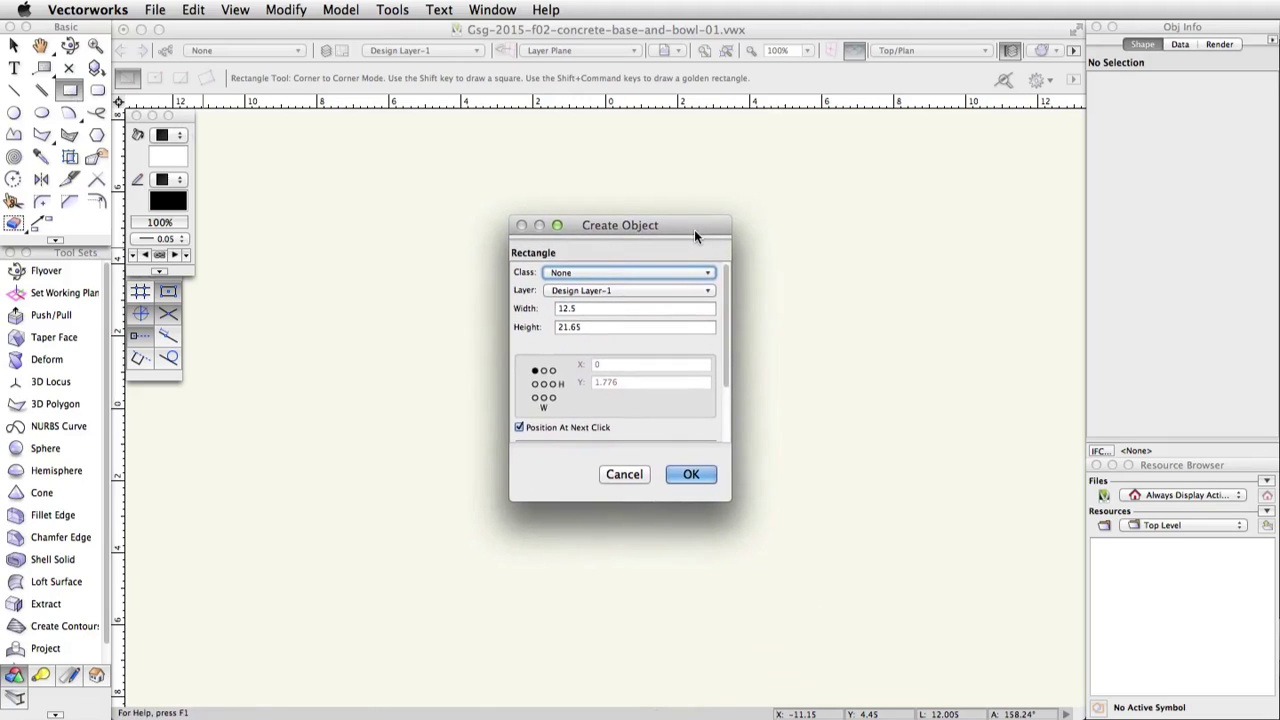
click(617, 310)
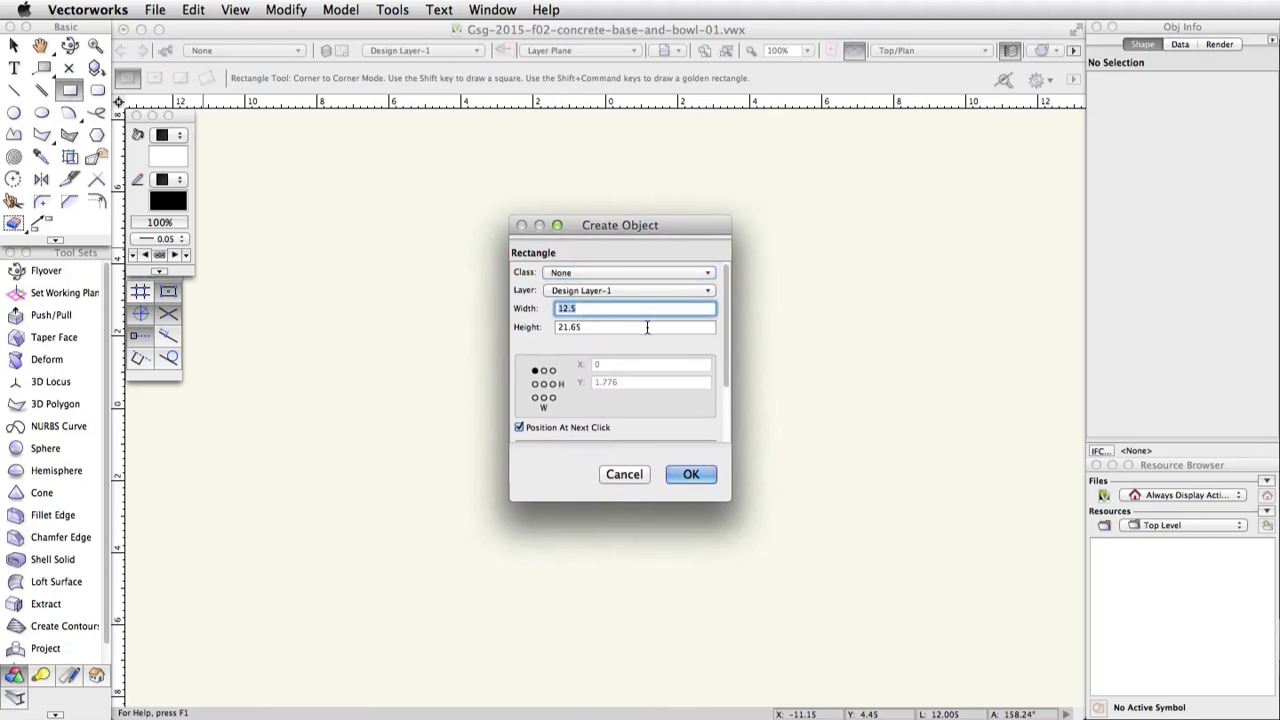
key(Tab)
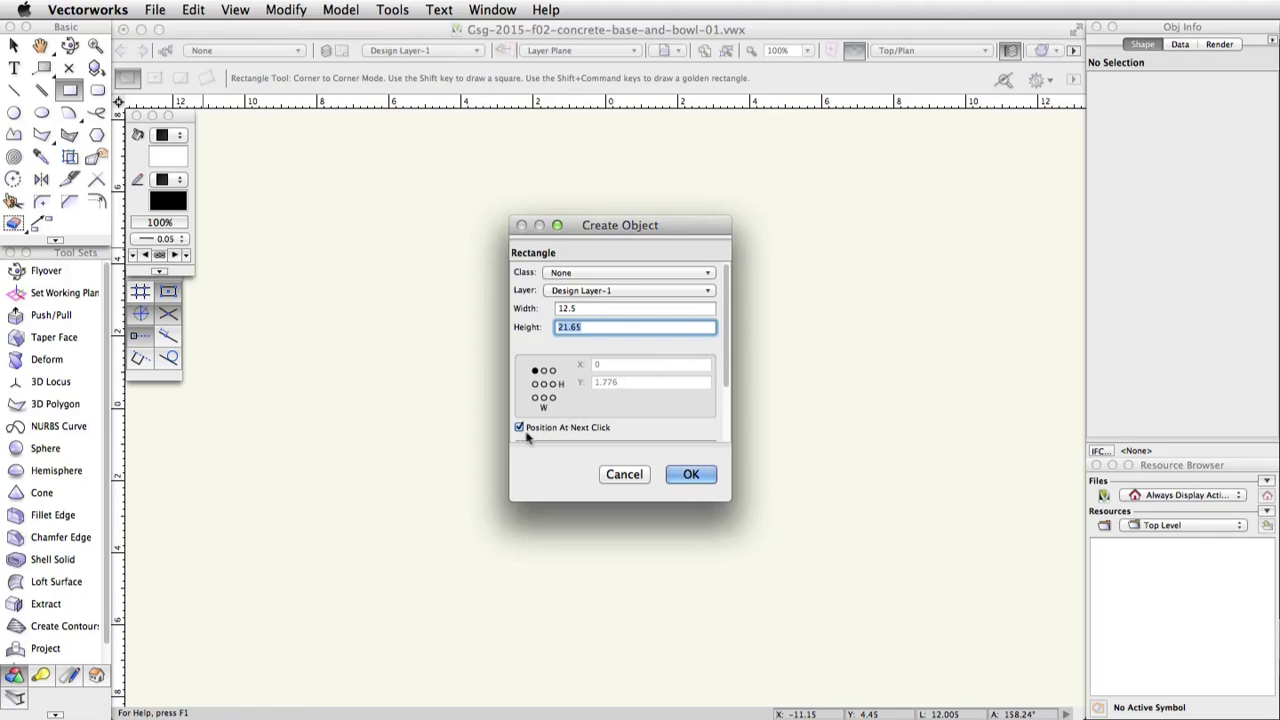
click(691, 475)
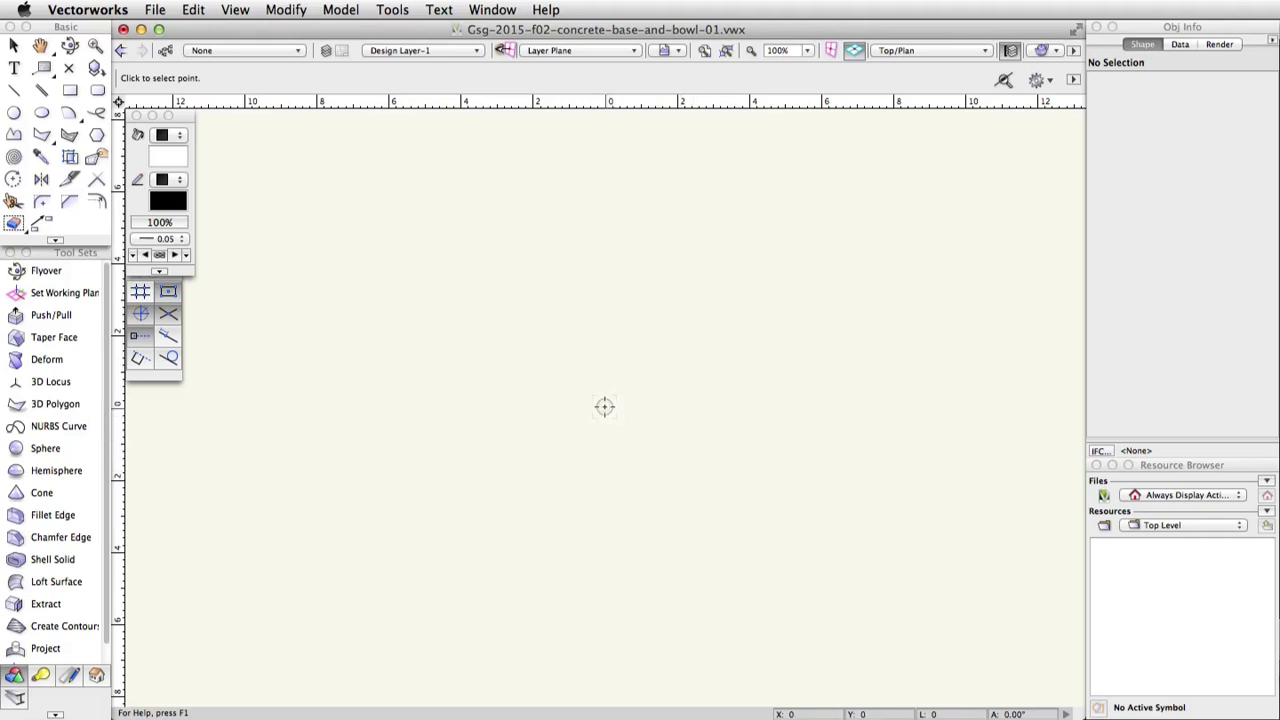
click(466, 260)
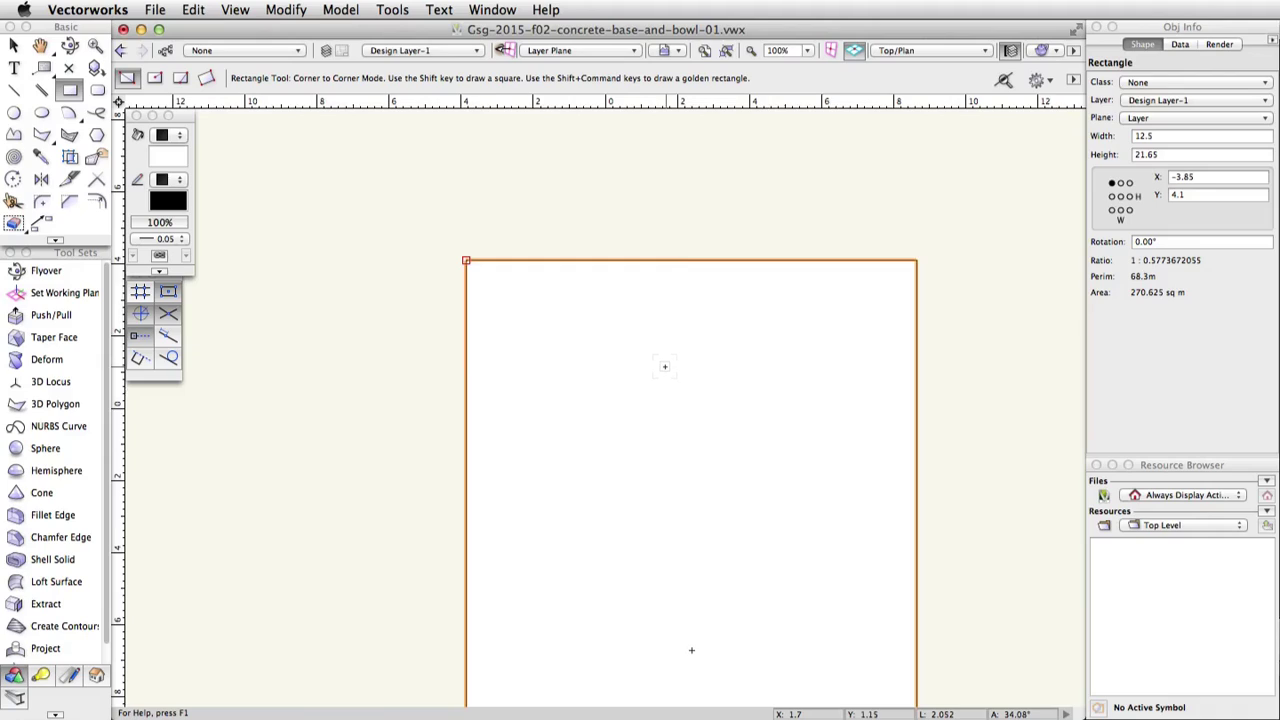
click(14, 112)
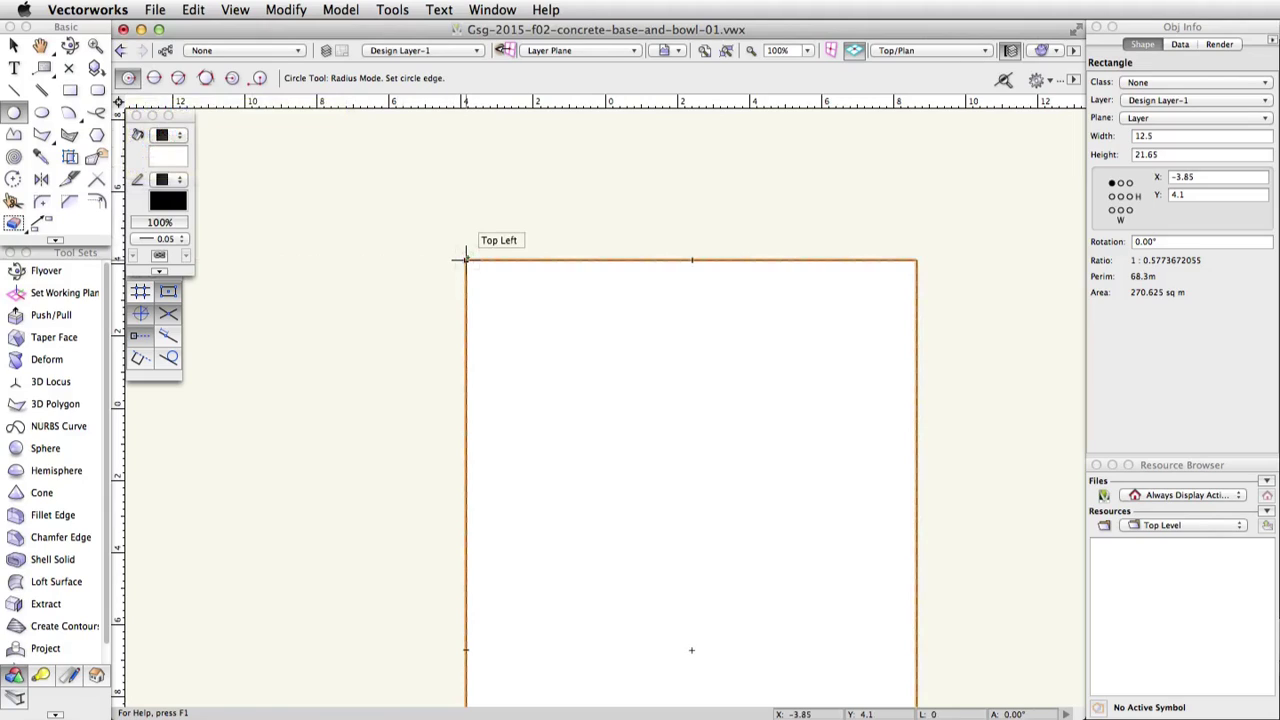
Draw a circle of radius 5.75 centred on the rectangle's top-left corner
click(465, 259)
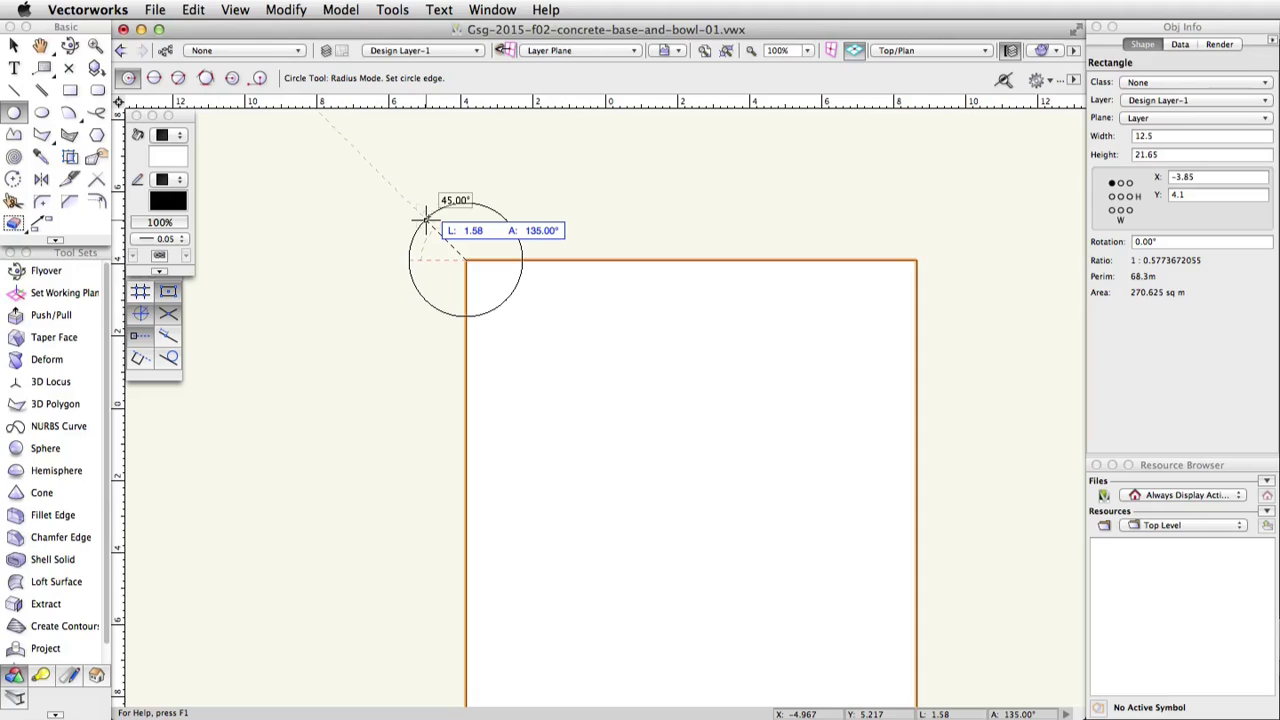
key(Tab)
text(5.75)
key(Tab)
key(Return)
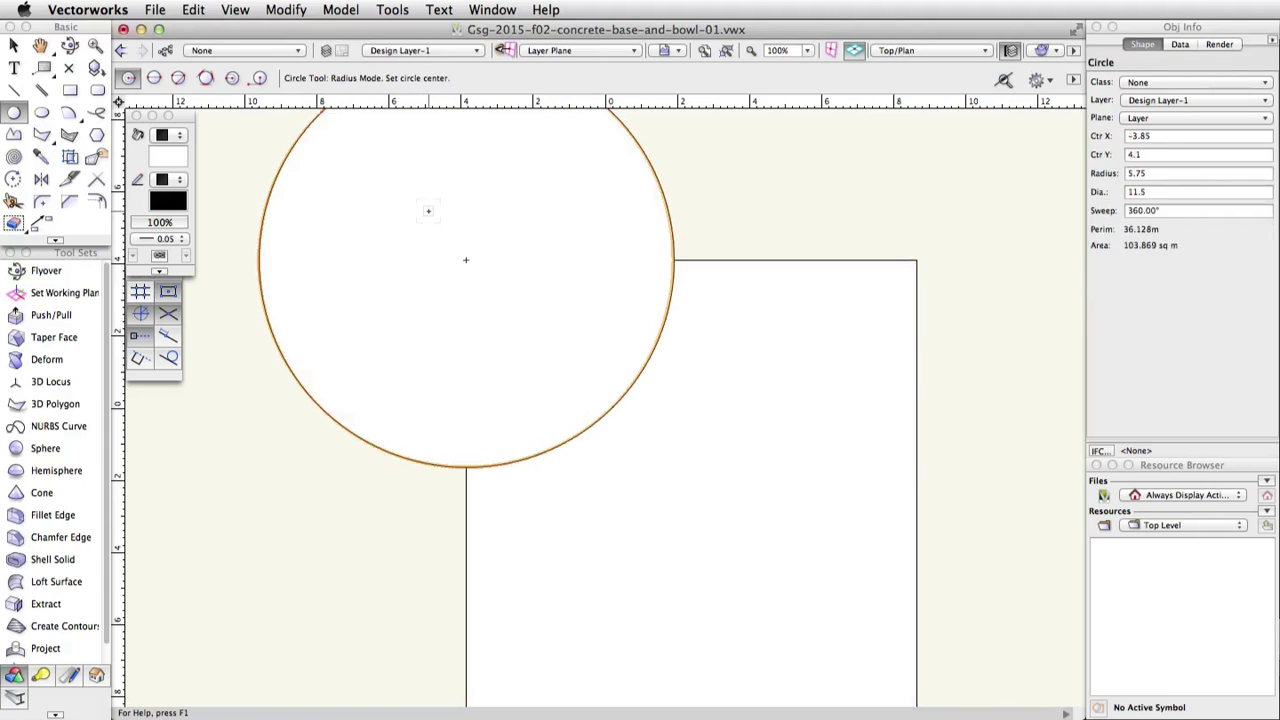
Draw a circle of radius 7.375 centred on the rectangle's bottom-right corner
scroll(651, 386, down, 4)
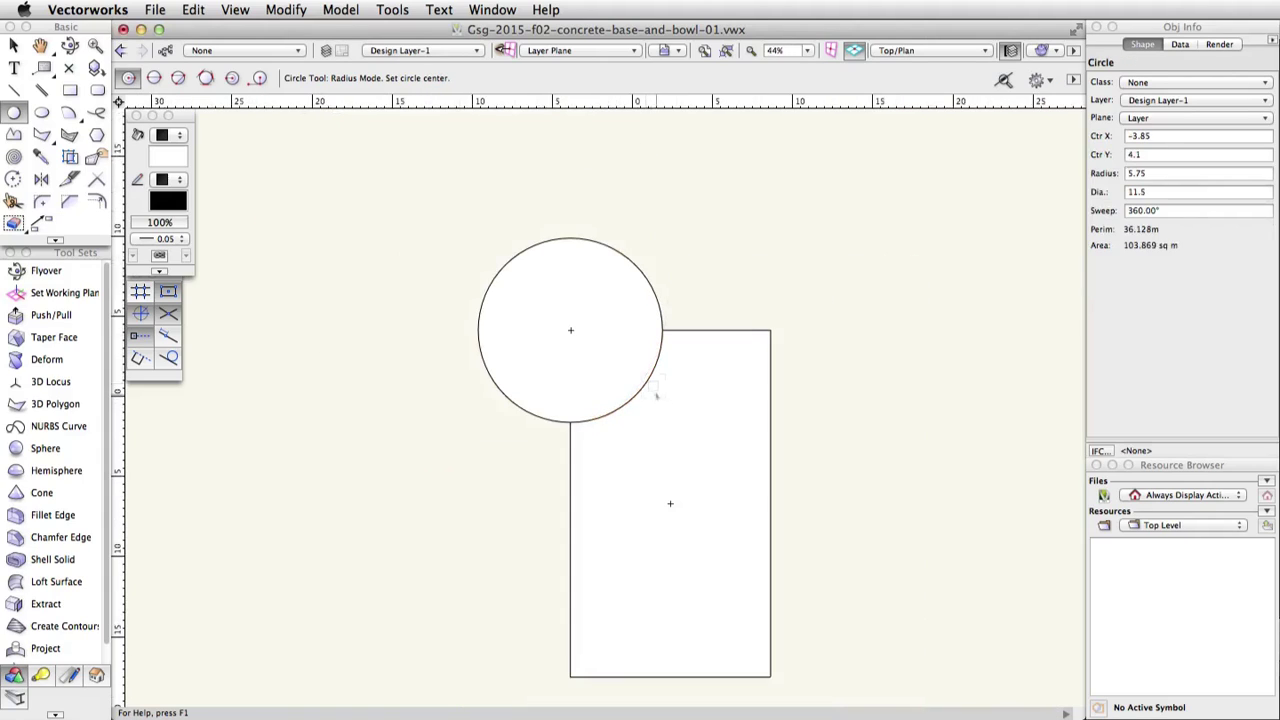
middle_drag(658, 406, 620, 347)
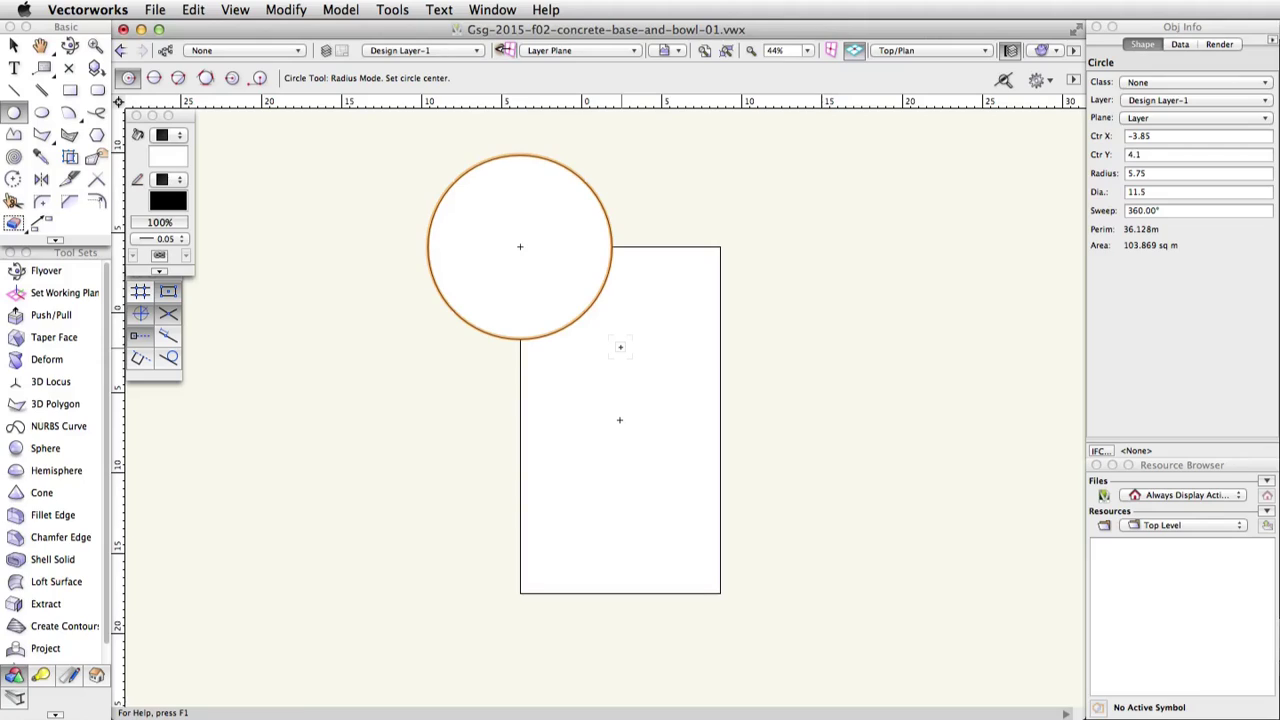
click(720, 593)
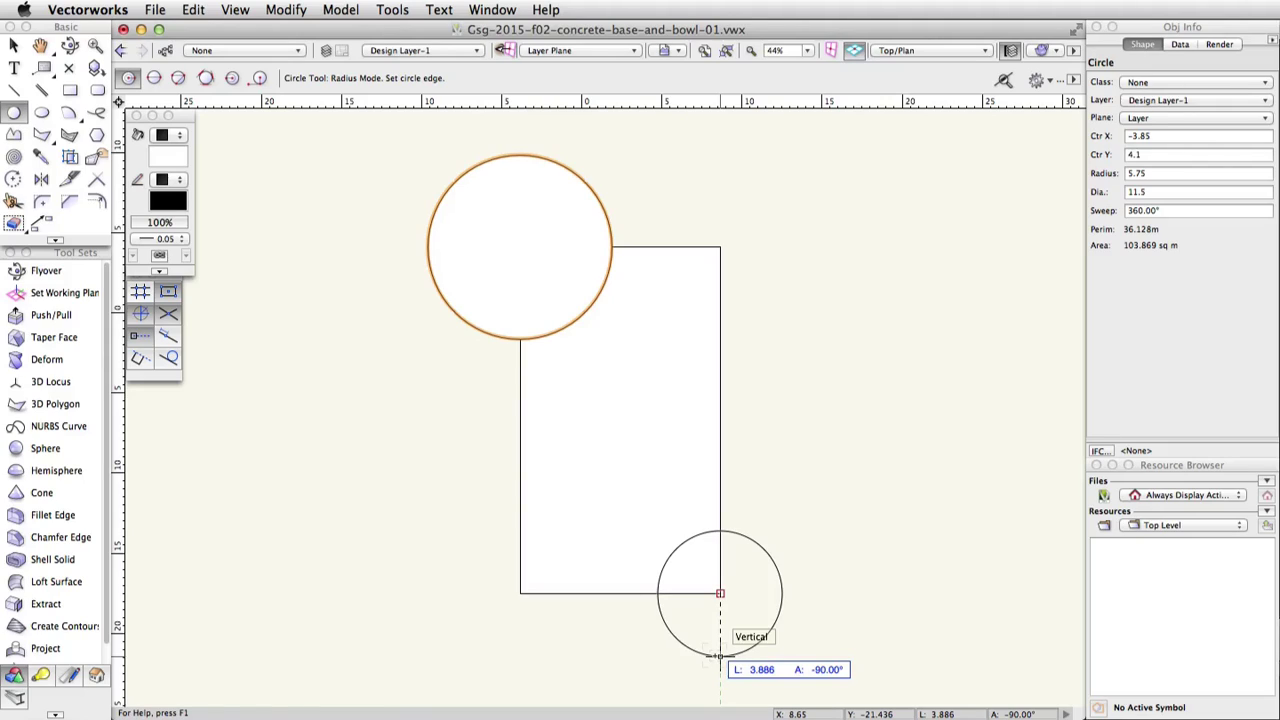
key(Tab)
text(7.375)
key(Return)
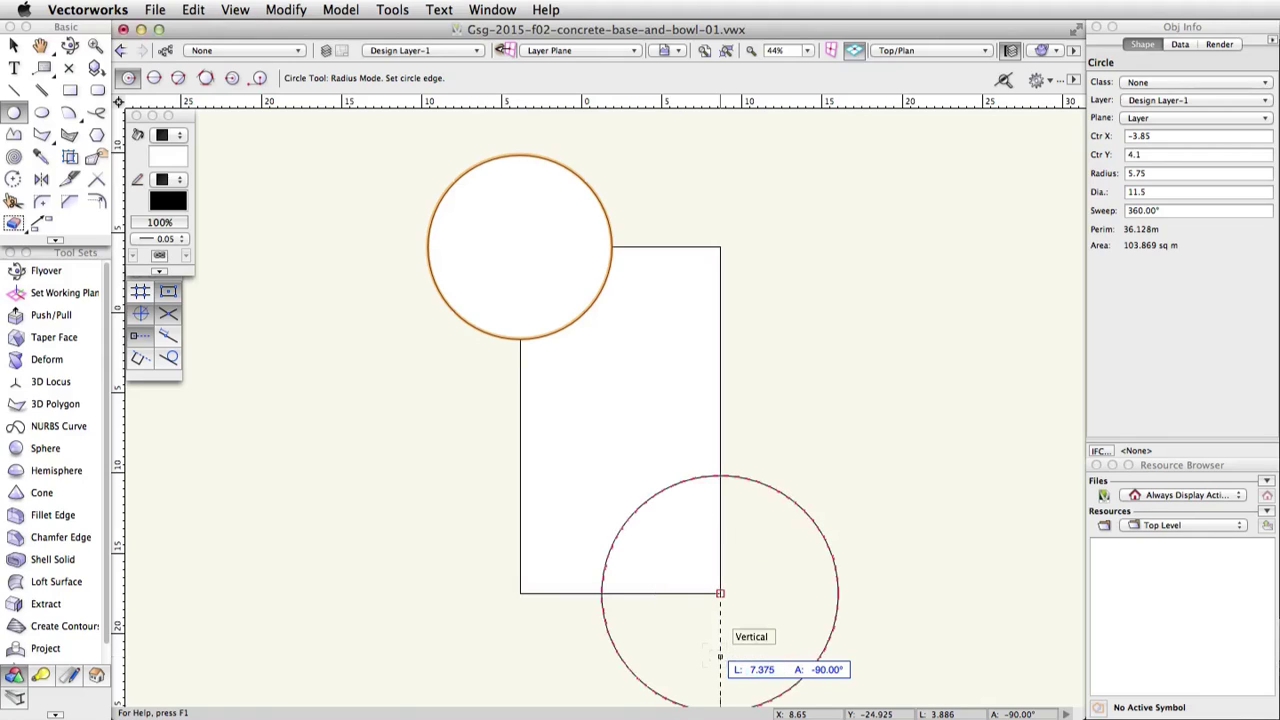
Select the rectangle and both circles and combine them with Add Surface
right_click(720, 593)
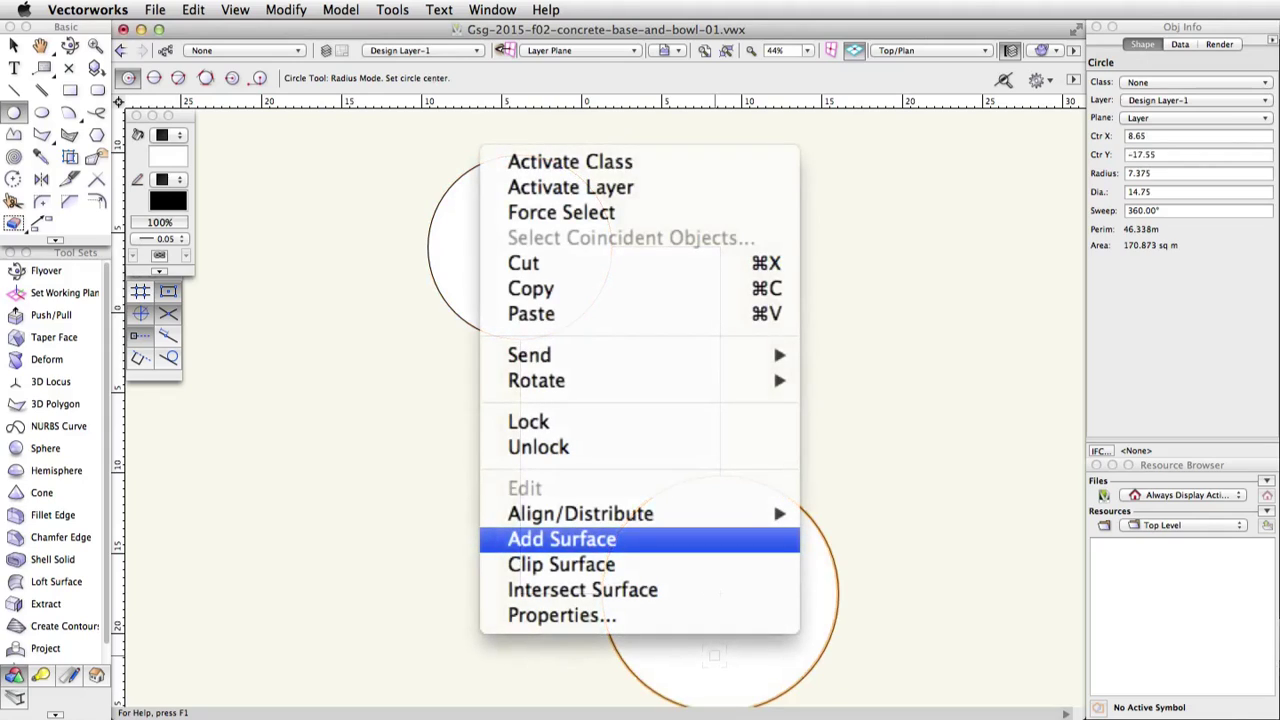
click(561, 538)
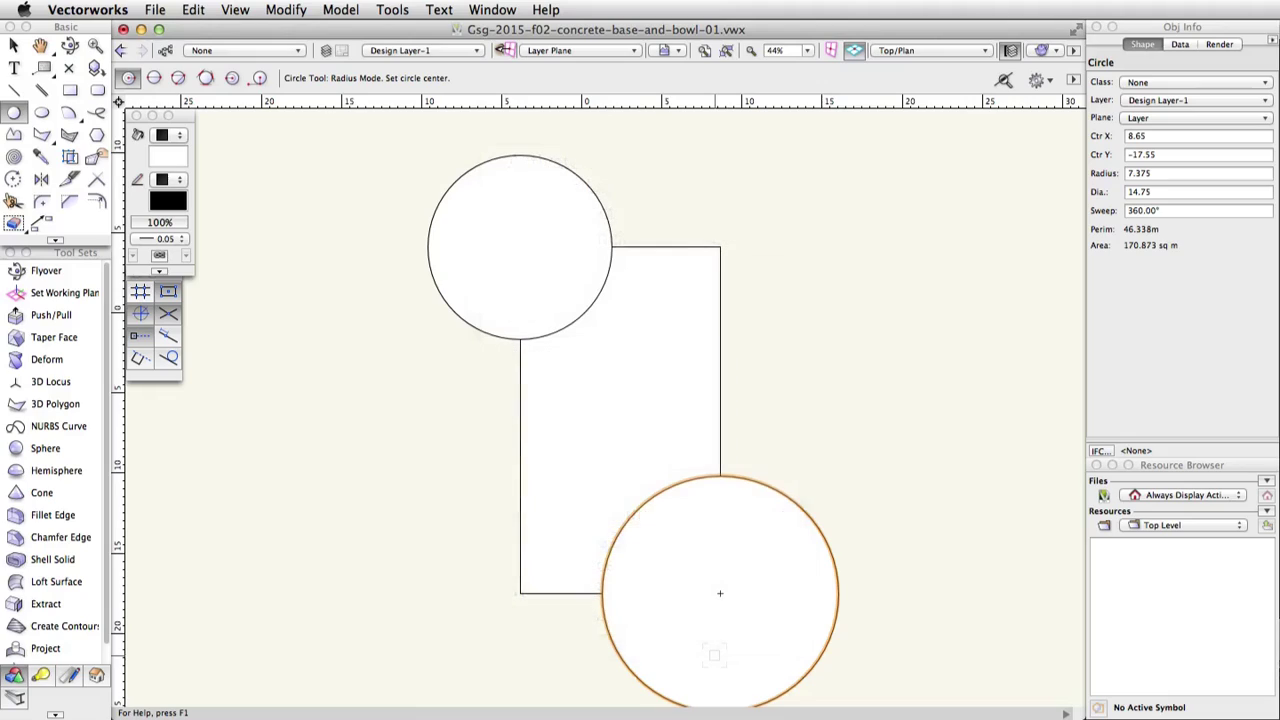
key(x)
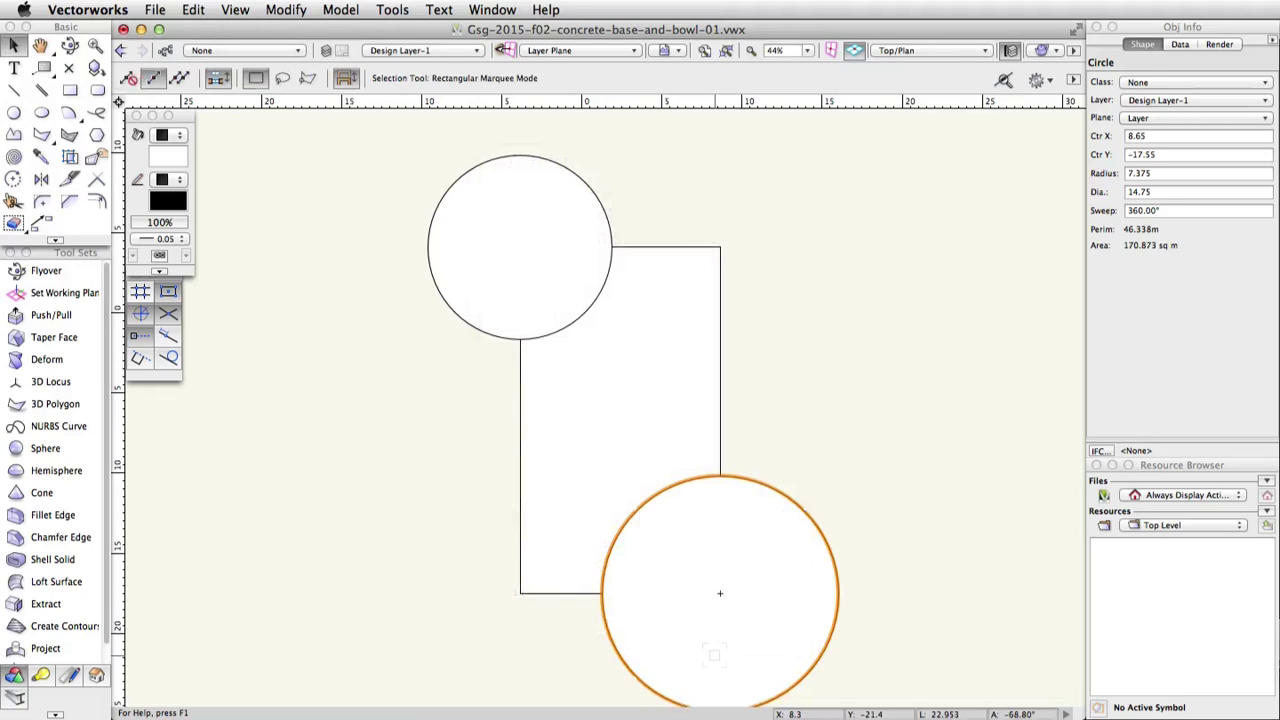
shift+click(700, 591)
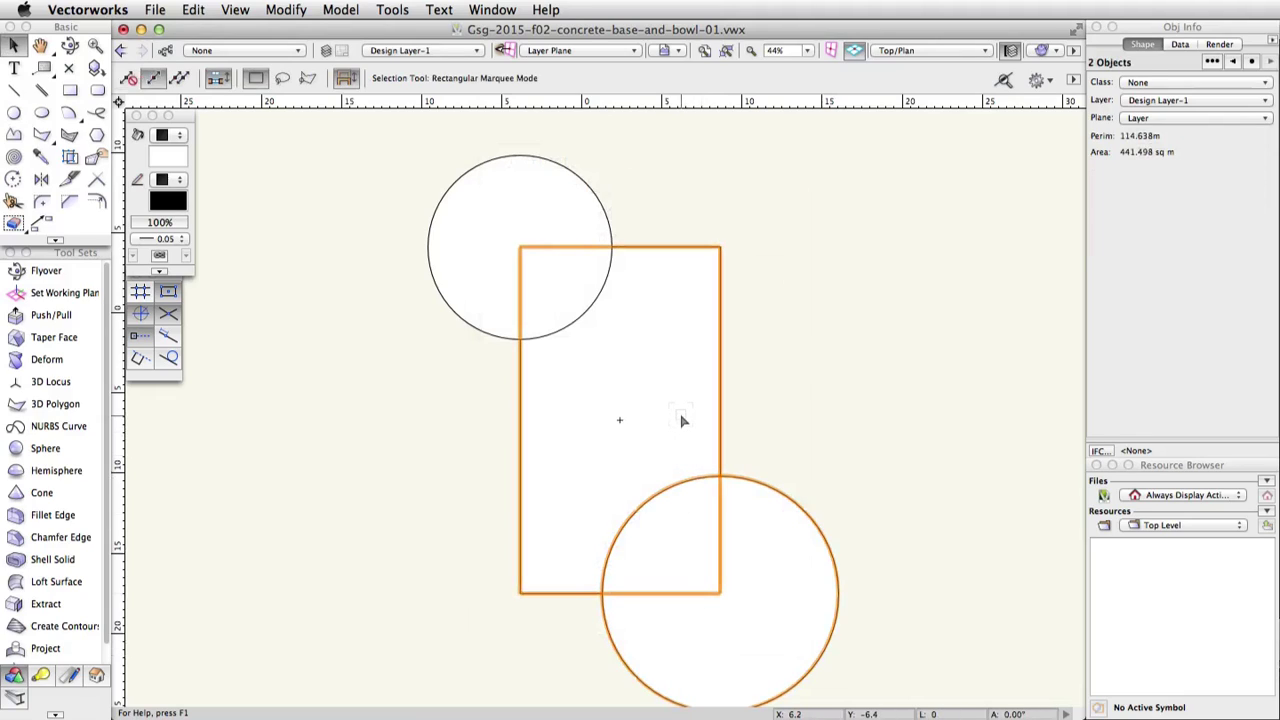
shift+click(492, 222)
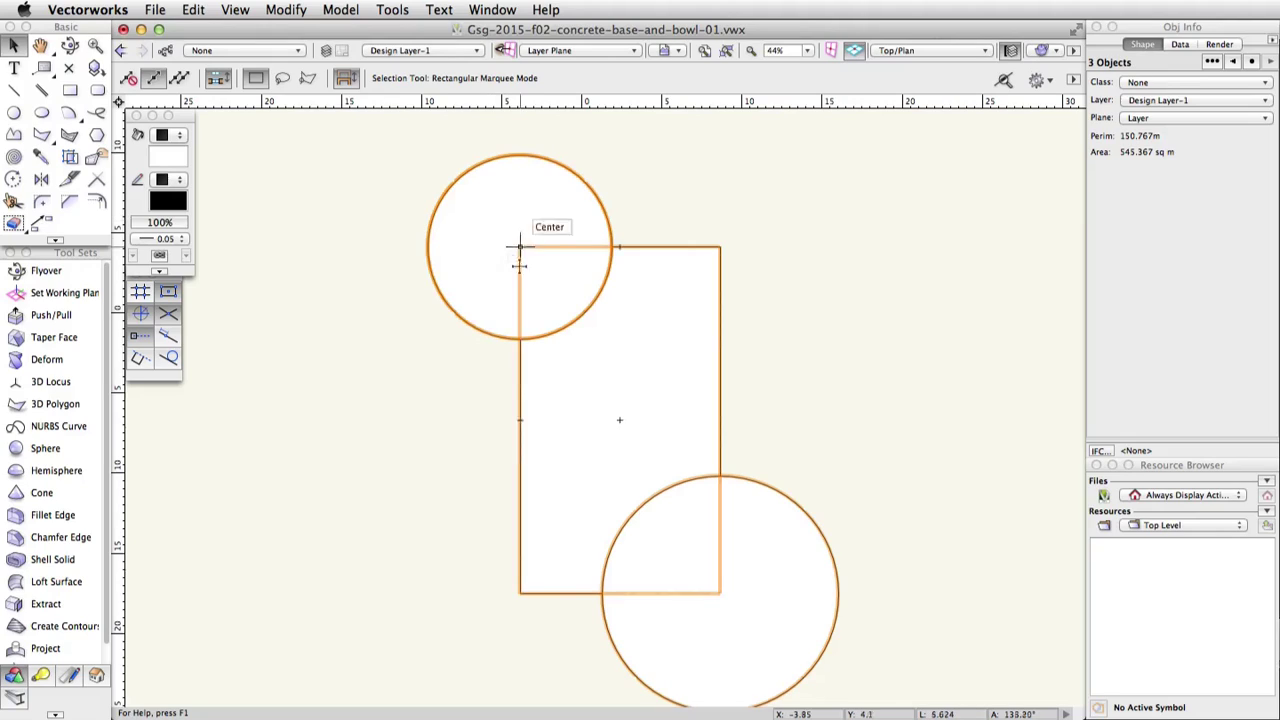
right_click(598, 352)
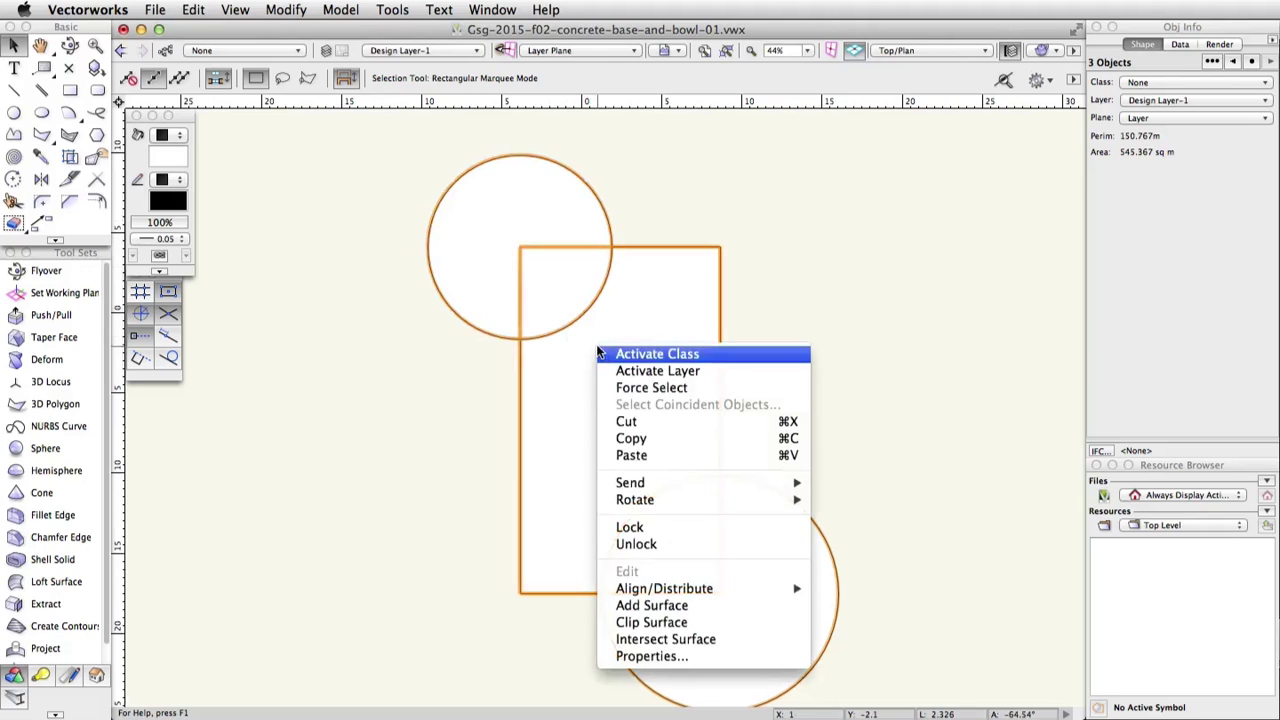
click(700, 608)
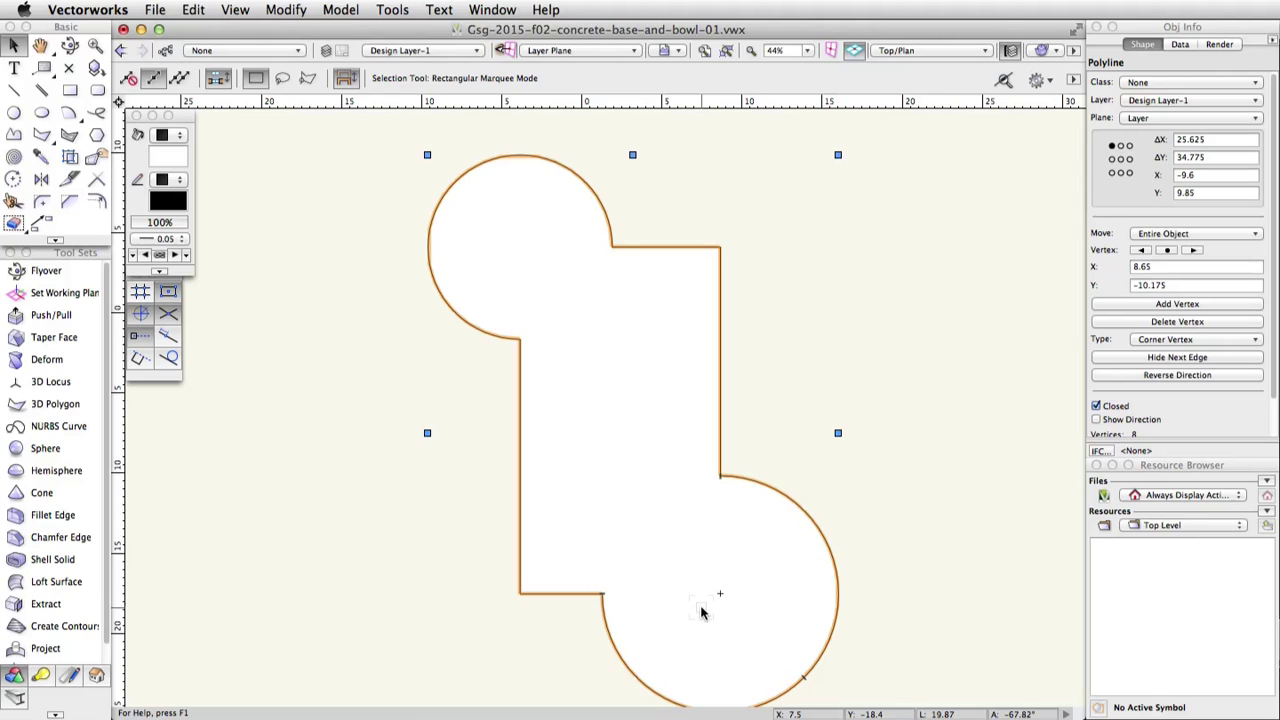
middle_drag(701, 612, 661, 577)
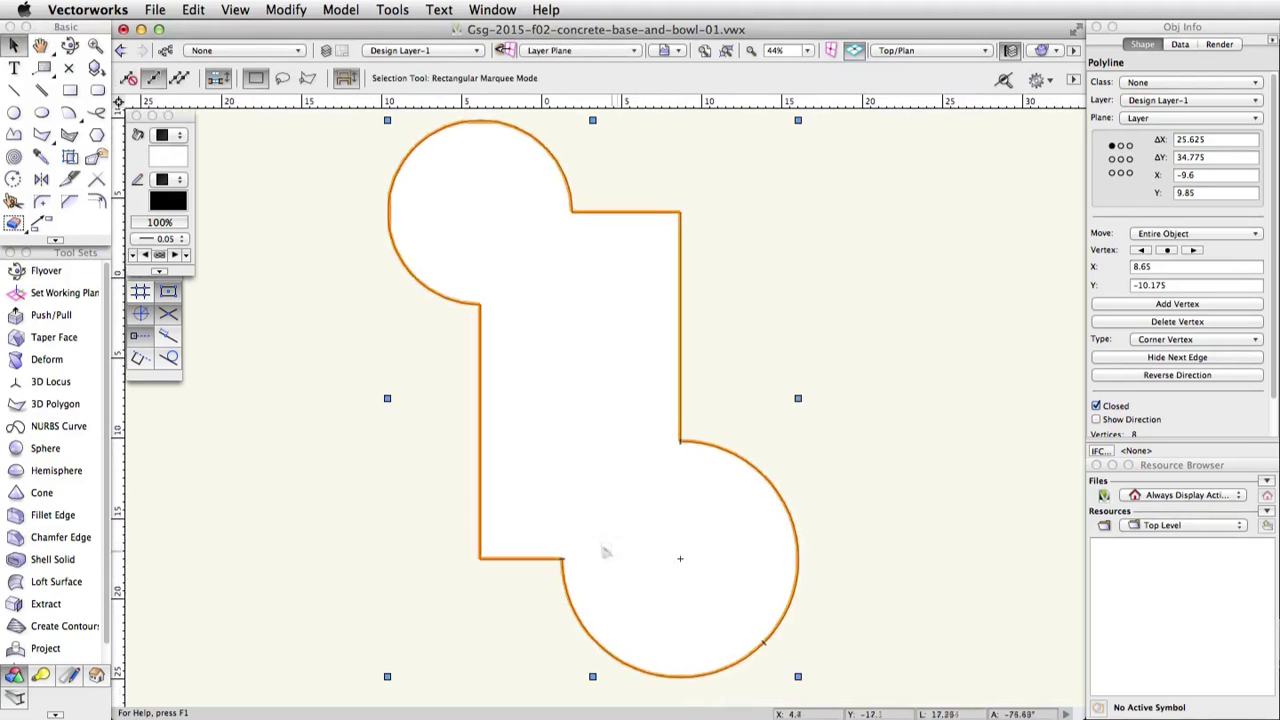
Set the Fillet tool to Trim mode with a 1.4 radius
click(38, 203)
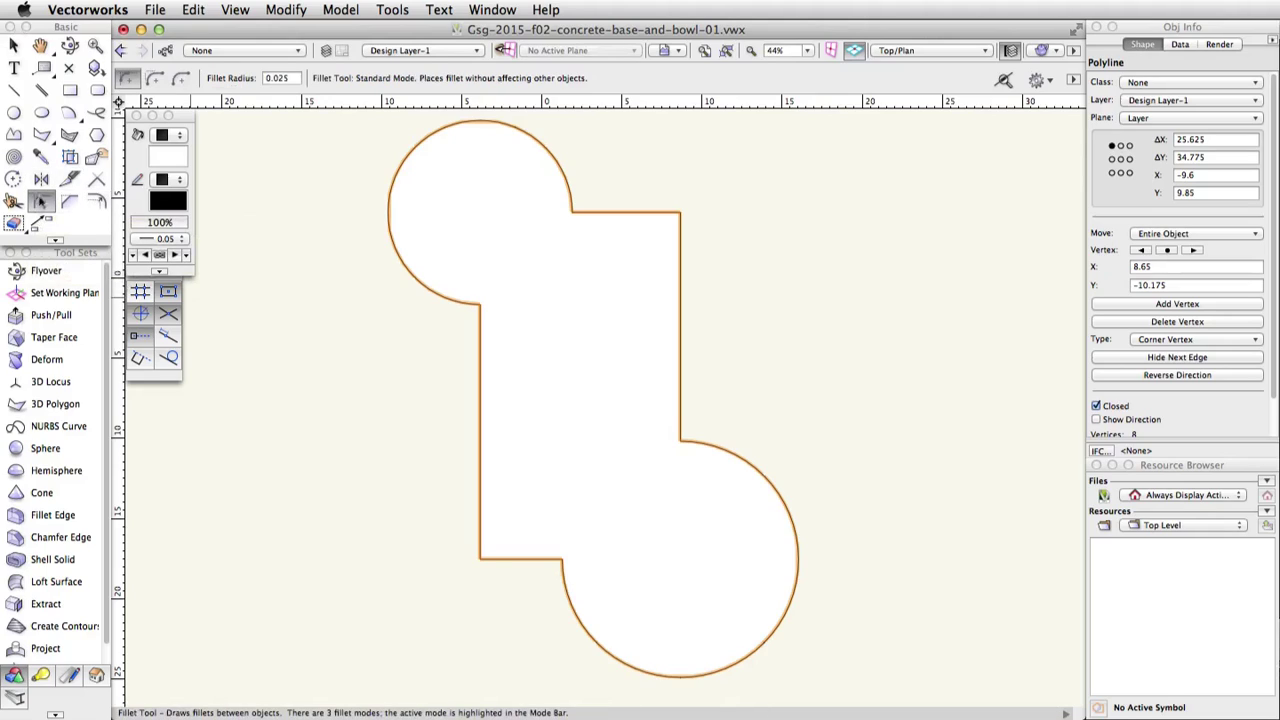
click(179, 79)
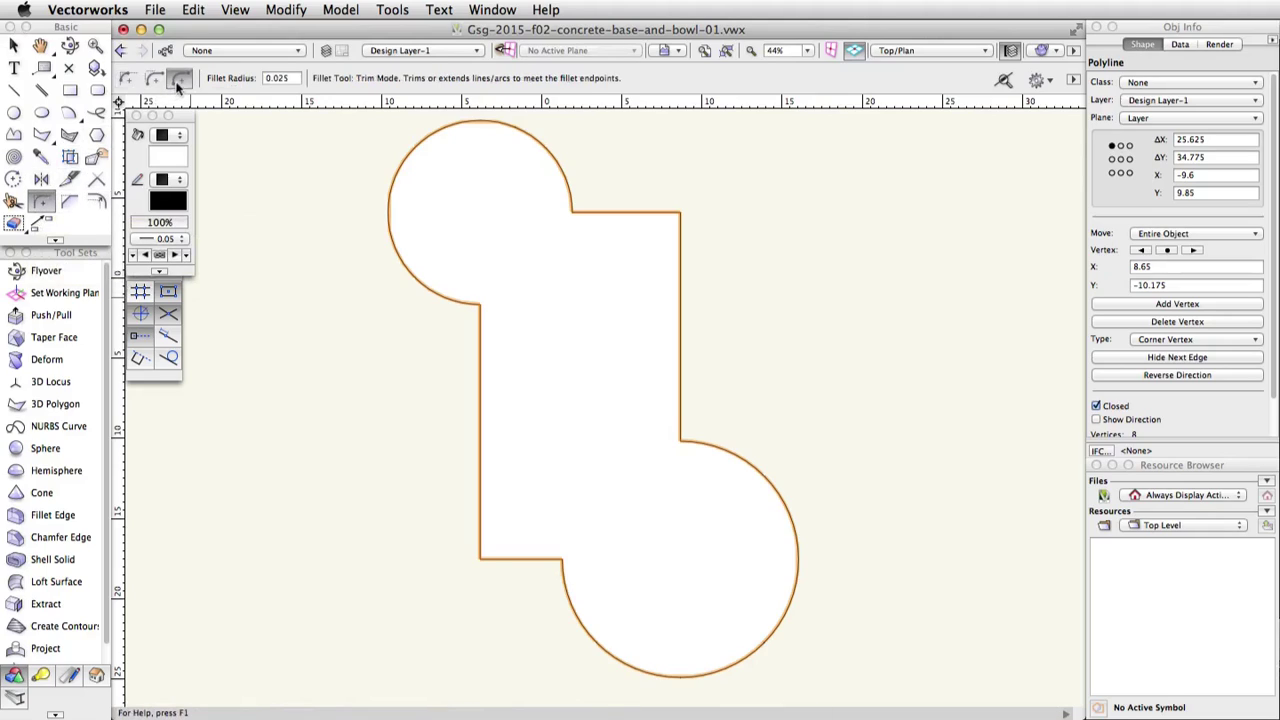
click(296, 77)
text(1.4)
key(Return)
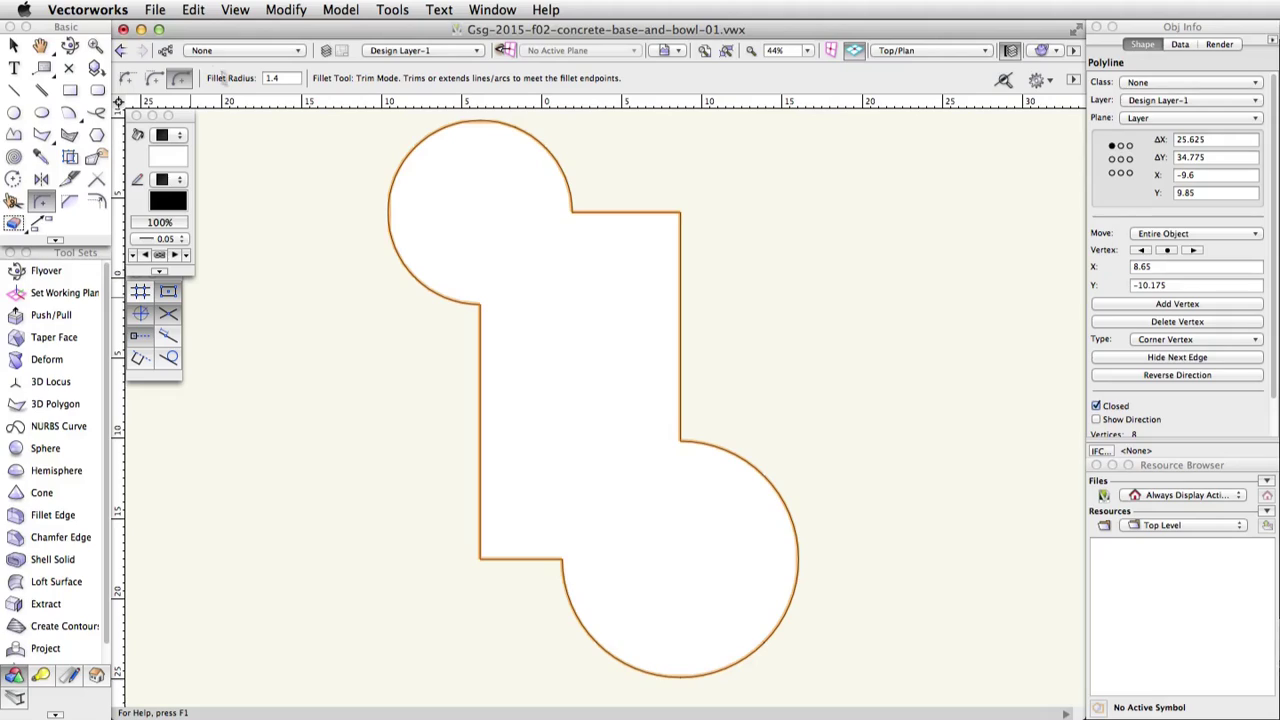
Fillet three arc-to-edge joints where the circles meet the rectangle
click(423, 140)
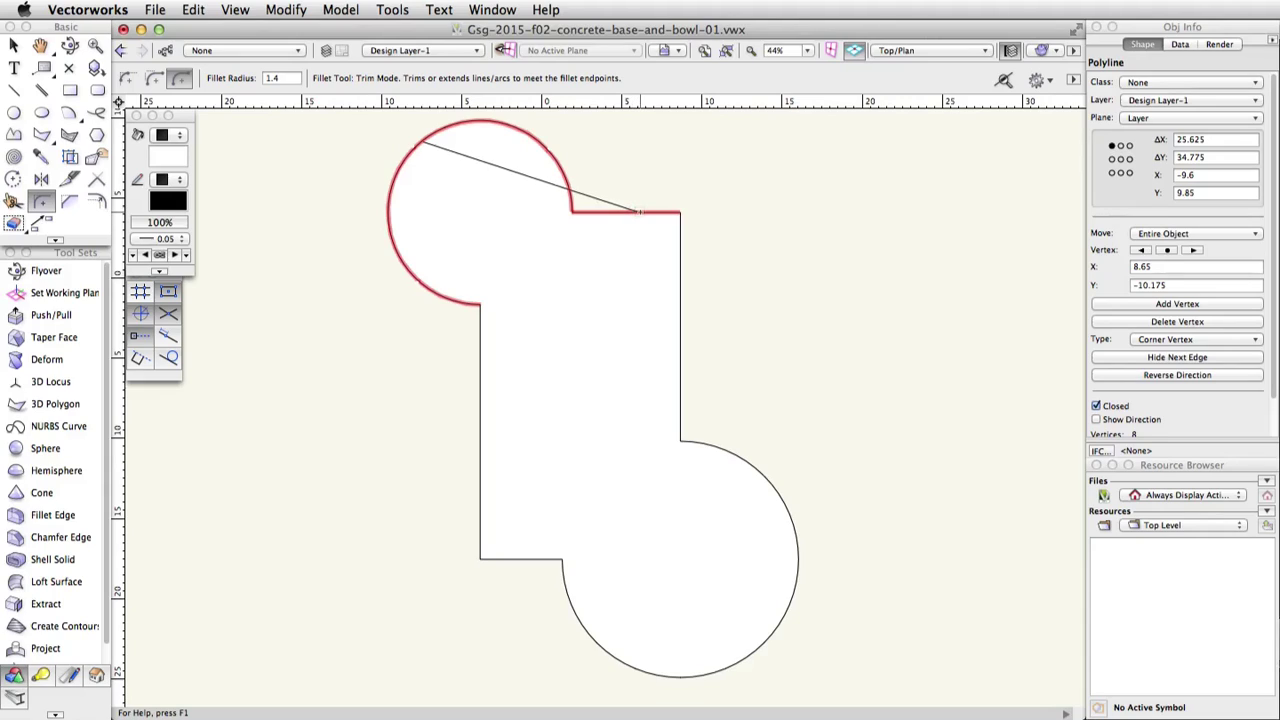
click(639, 211)
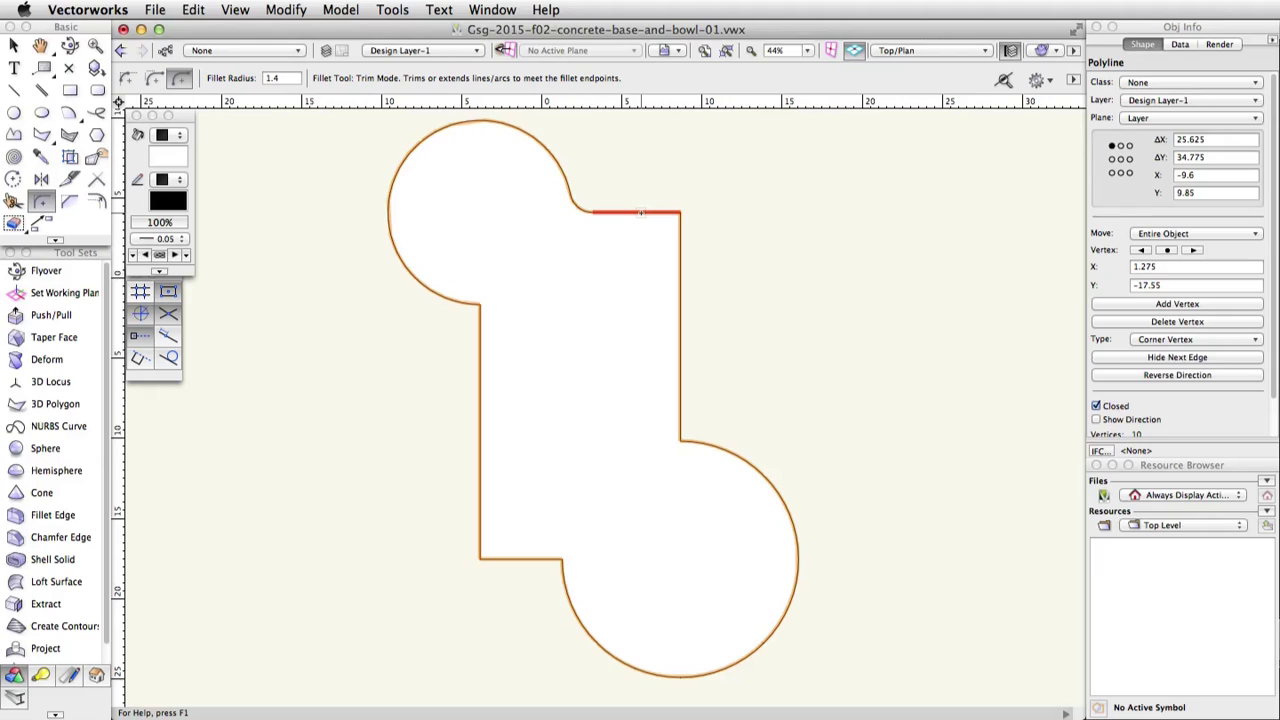
click(449, 298)
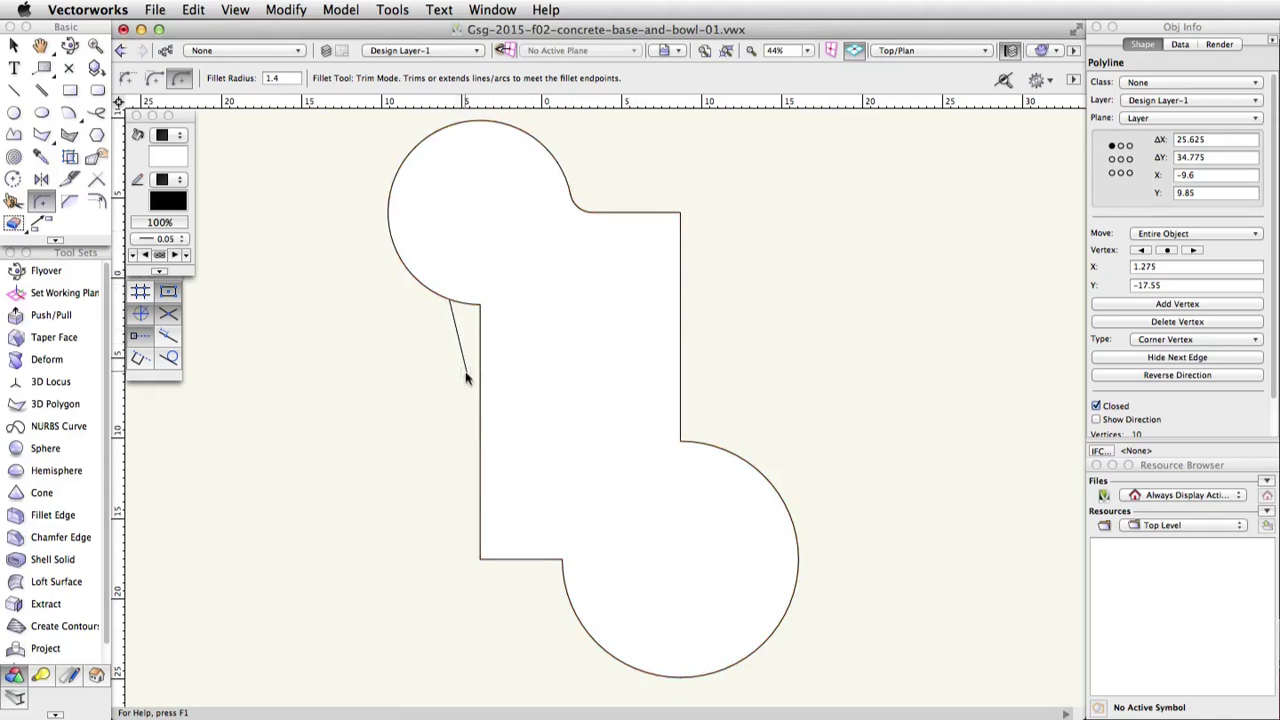
click(478, 385)
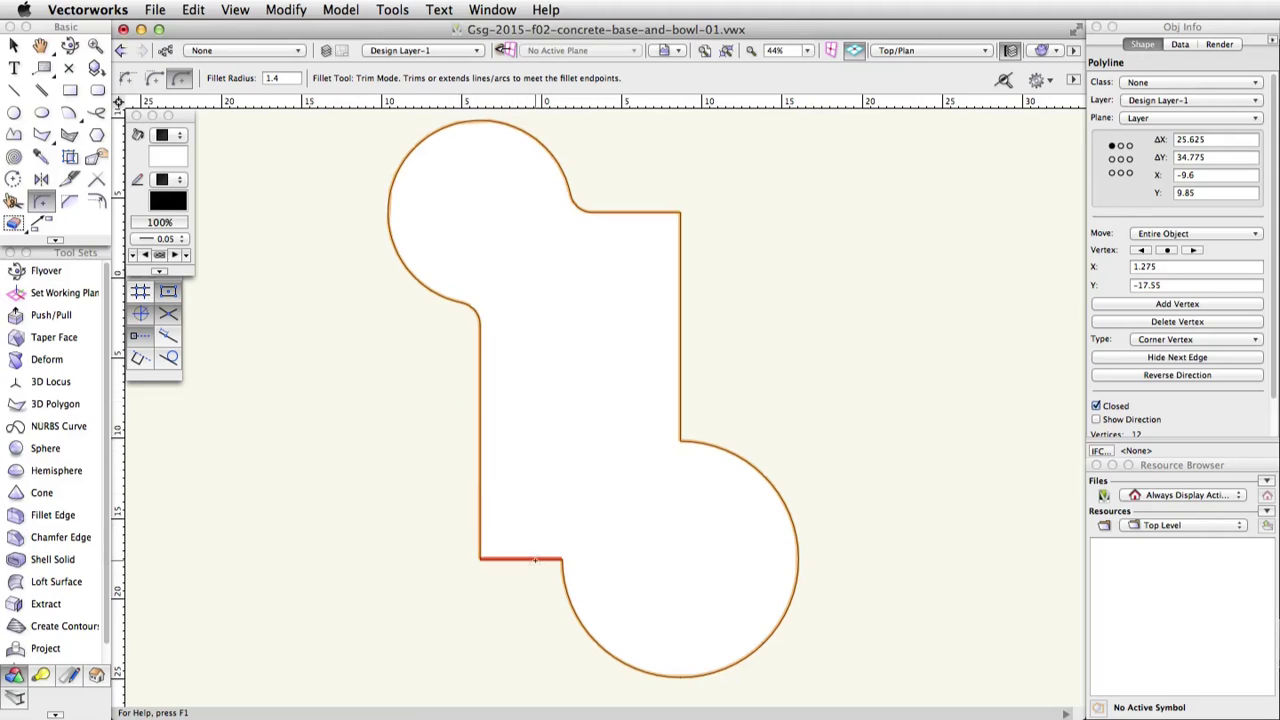
drag(535, 560, 600, 645)
Fillet the lower-left corner and the right-edge circle joint at radius 2
double_click(279, 77)
text(2)
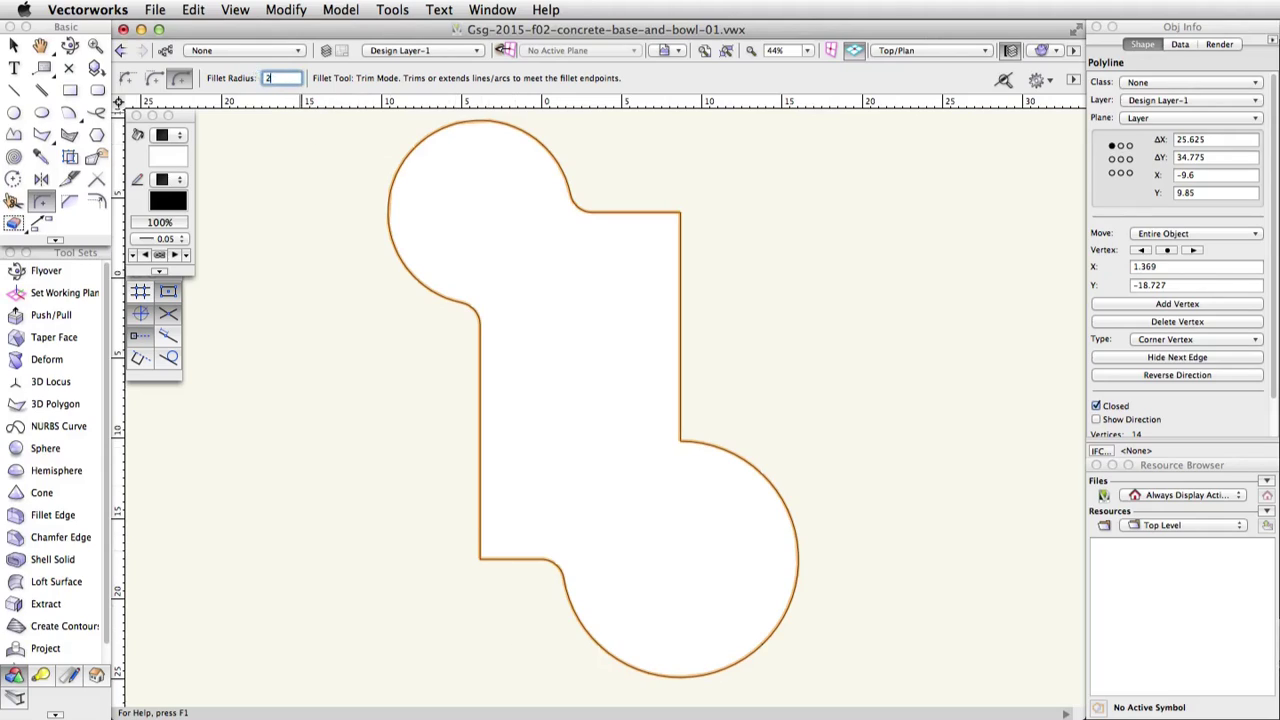
key(Return)
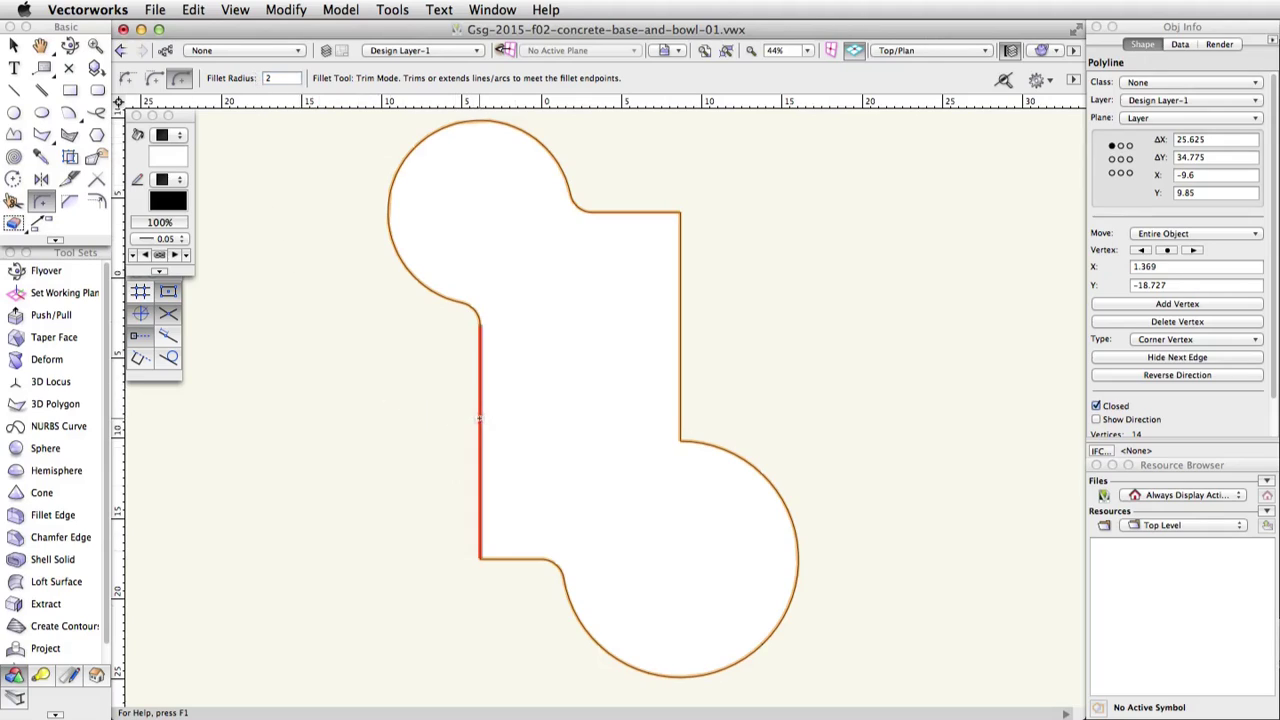
click(479, 418)
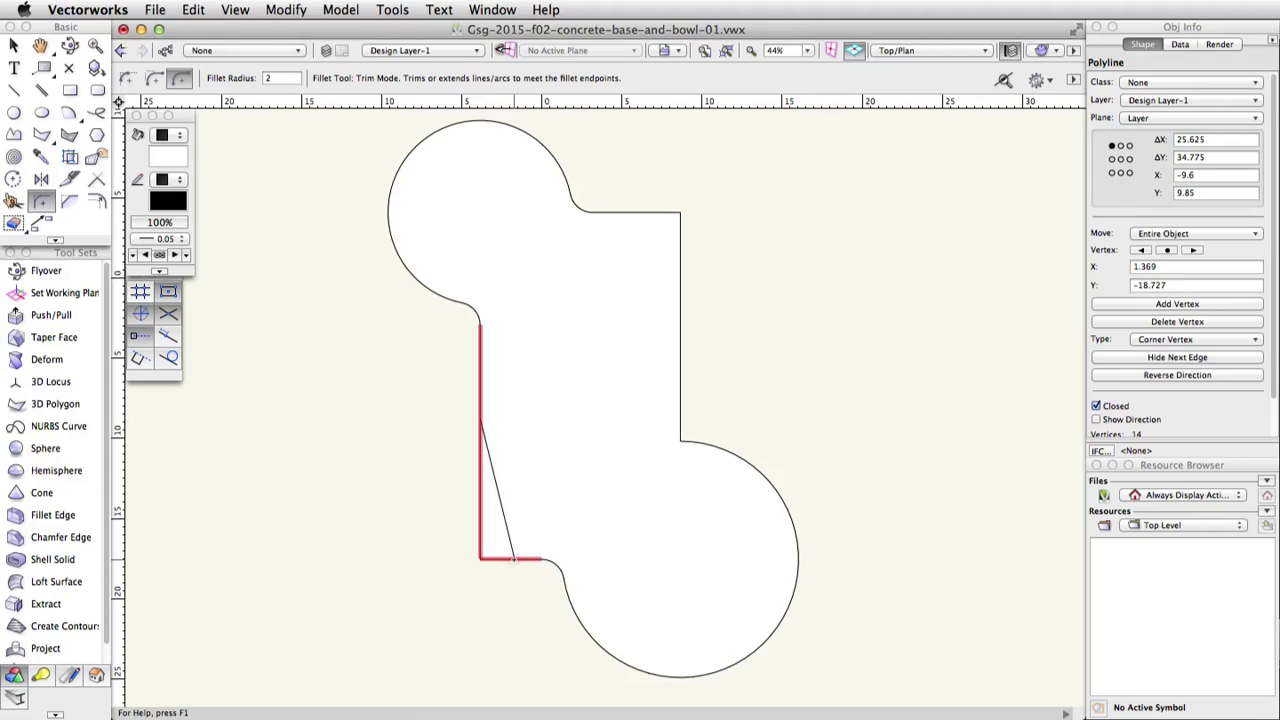
click(513, 559)
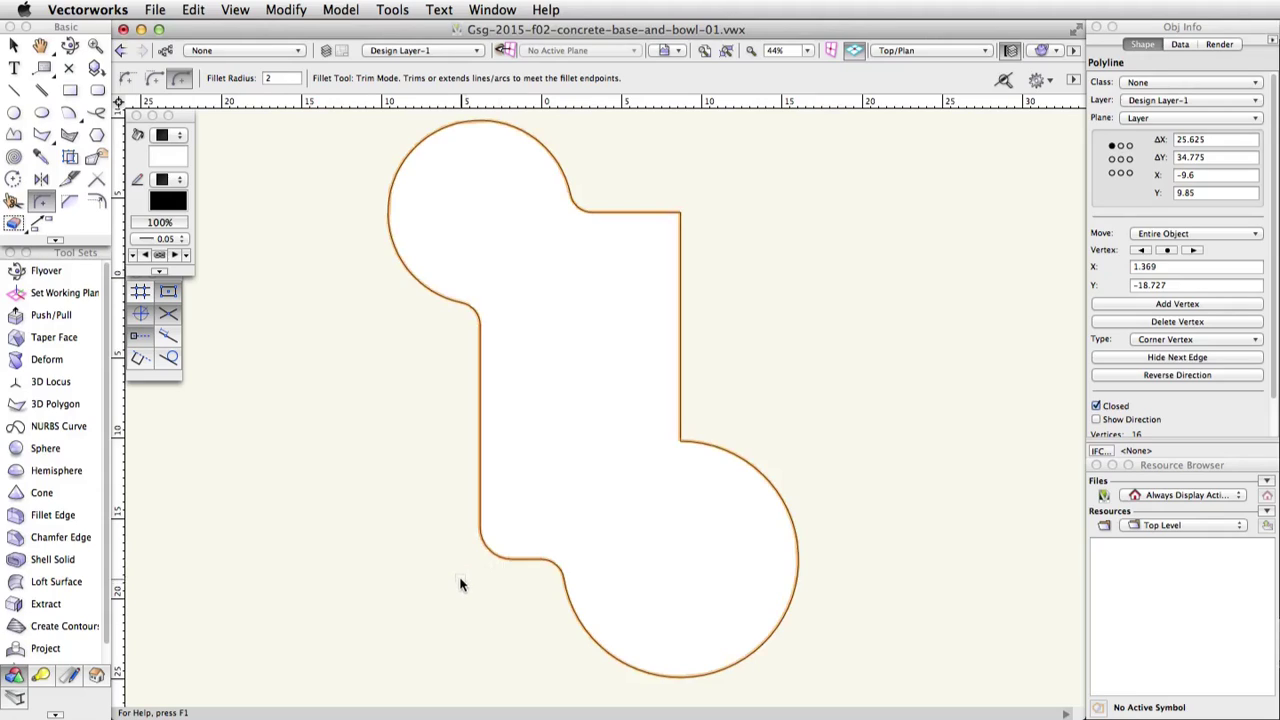
click(678, 343)
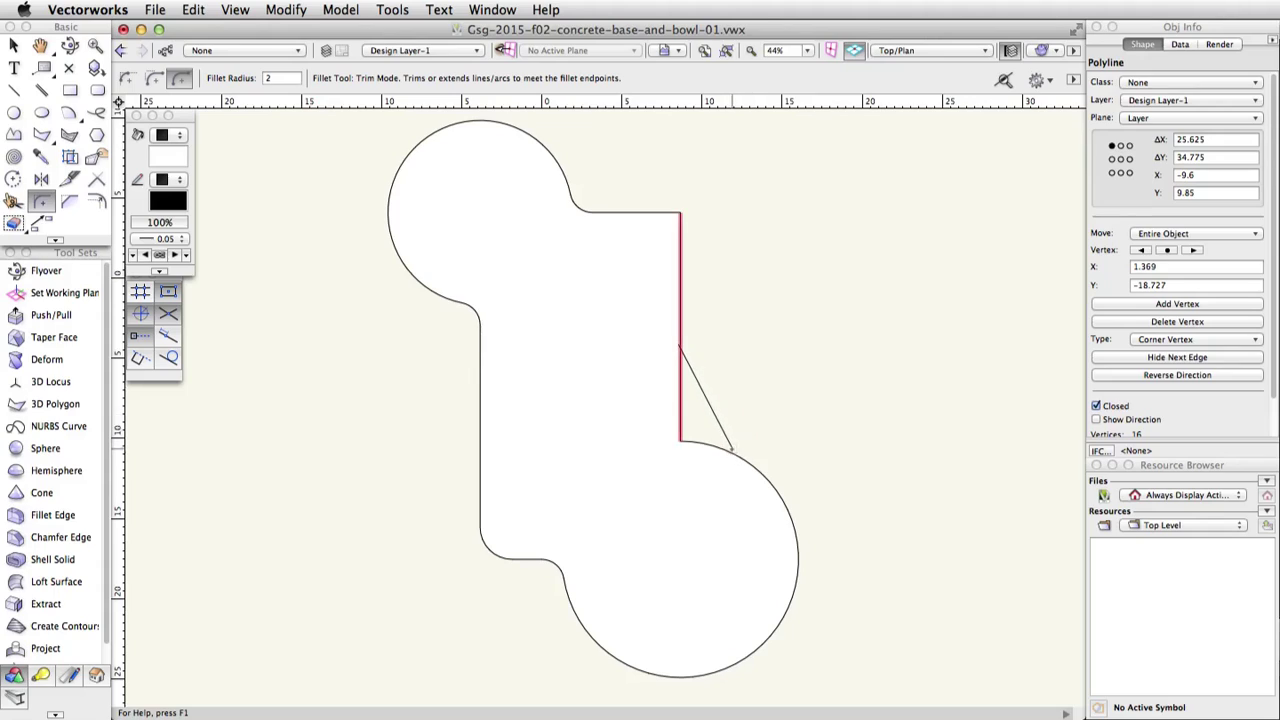
click(730, 452)
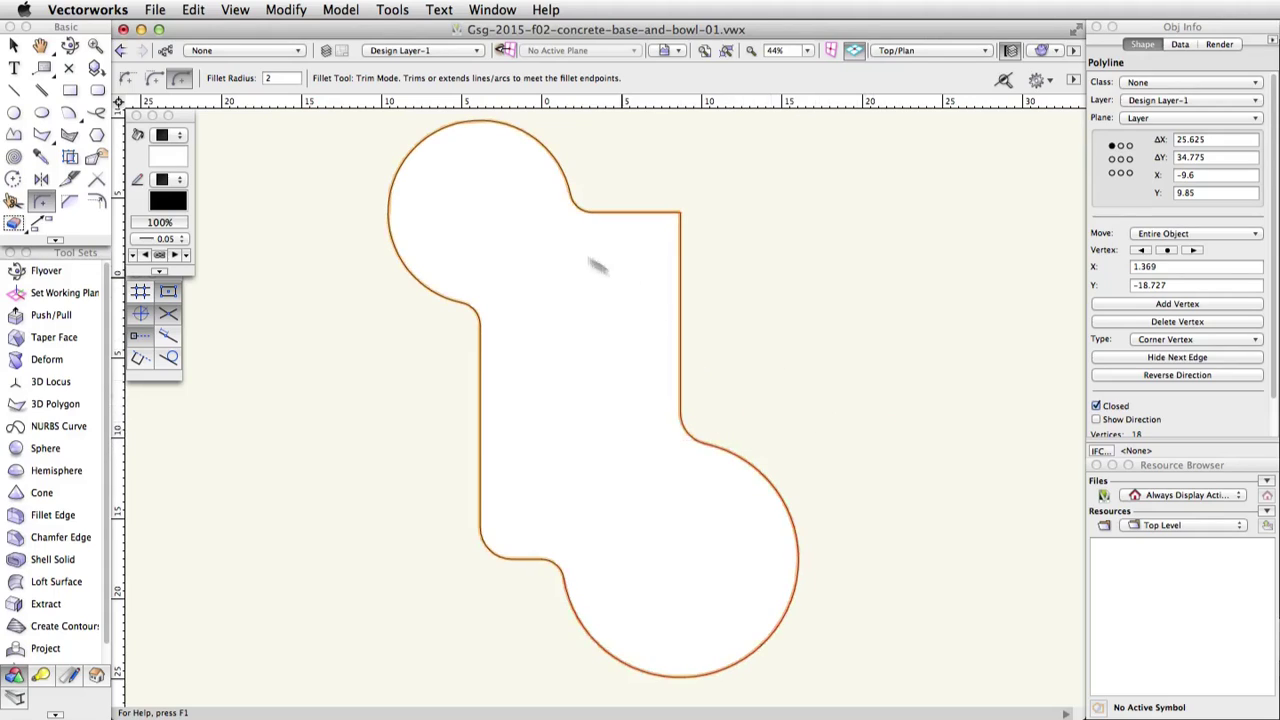
Fillet the outline's top-right corner at radius 2.75
double_click(280, 78)
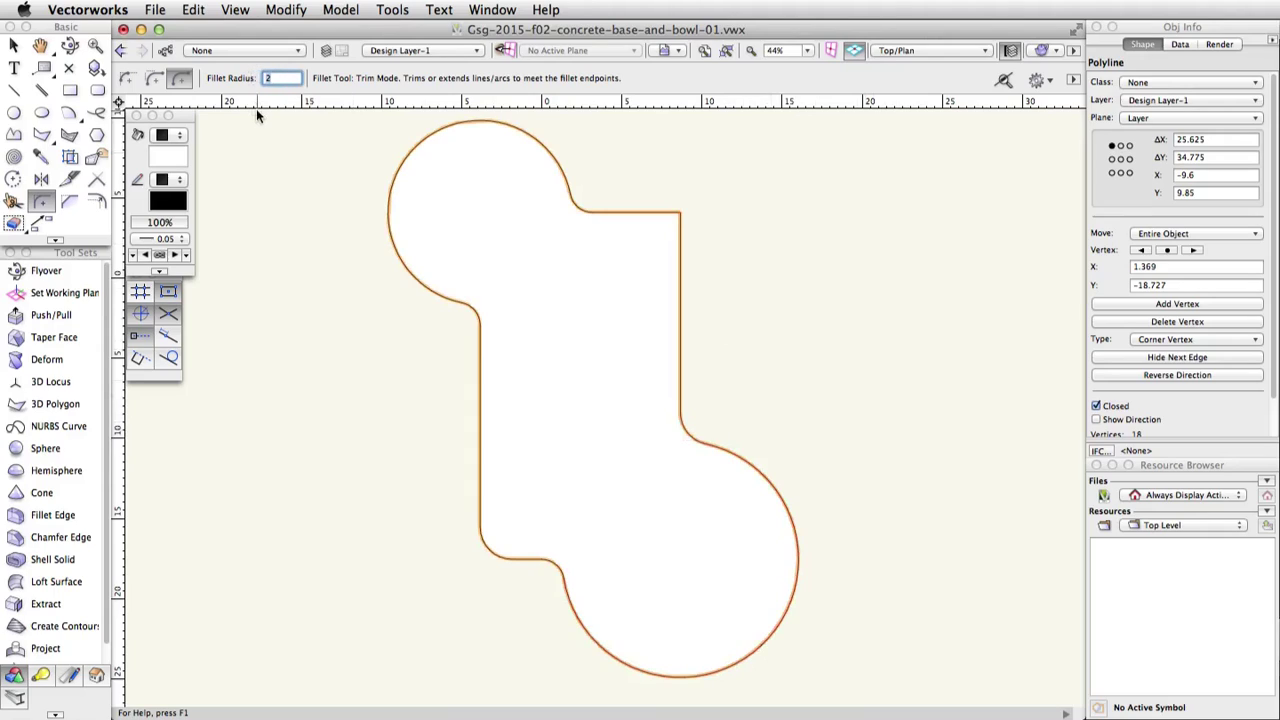
text(2.75)
key(Return)
click(643, 212)
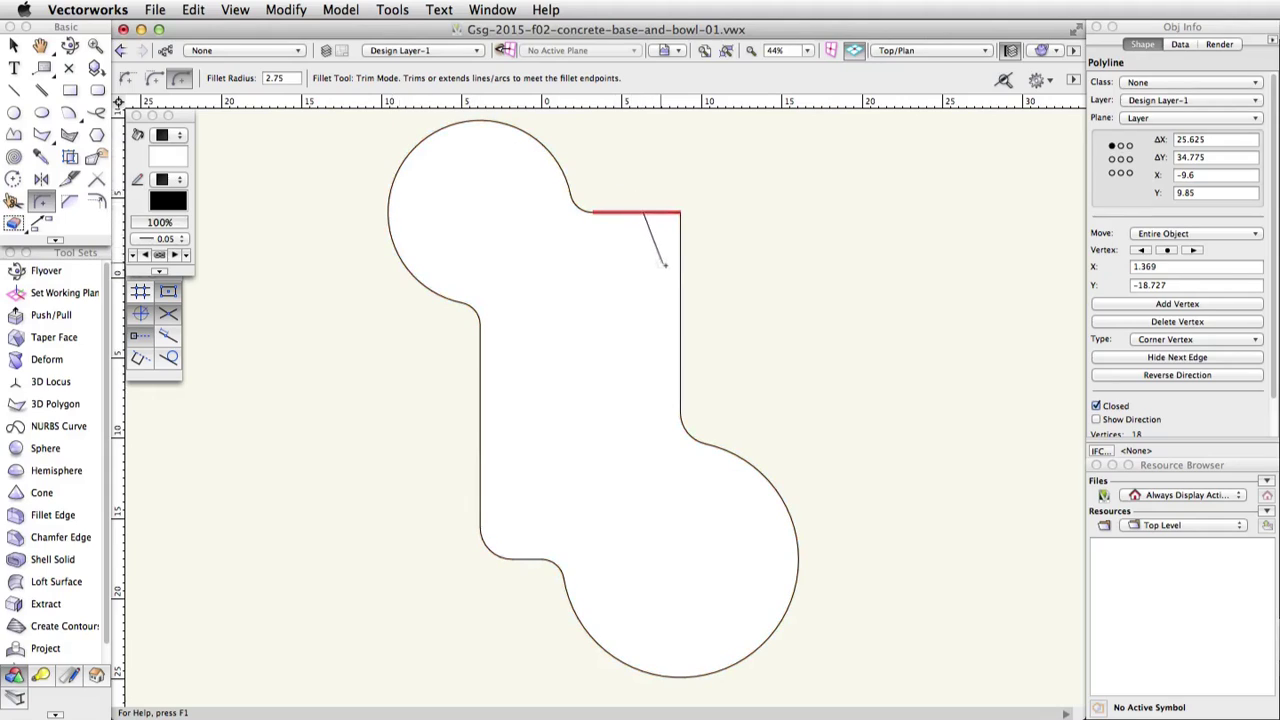
click(680, 268)
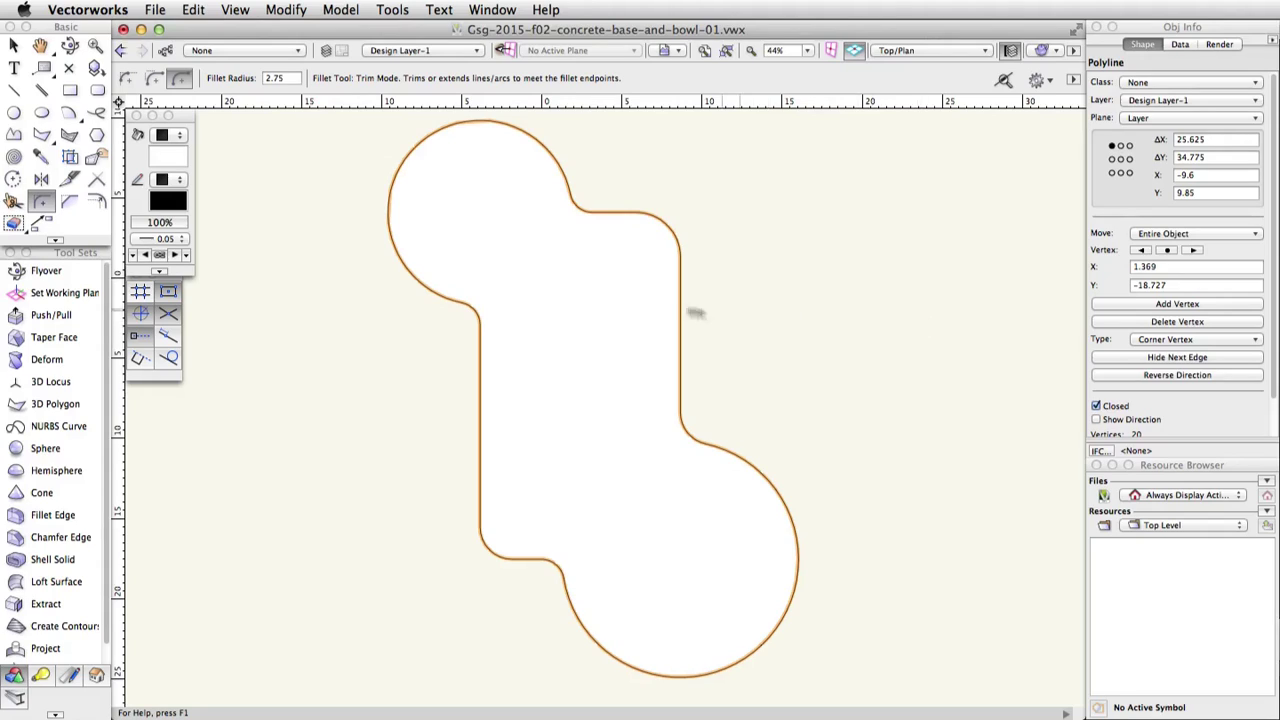
Create a duplicate of the outline offset outward by a distance of 4
click(97, 201)
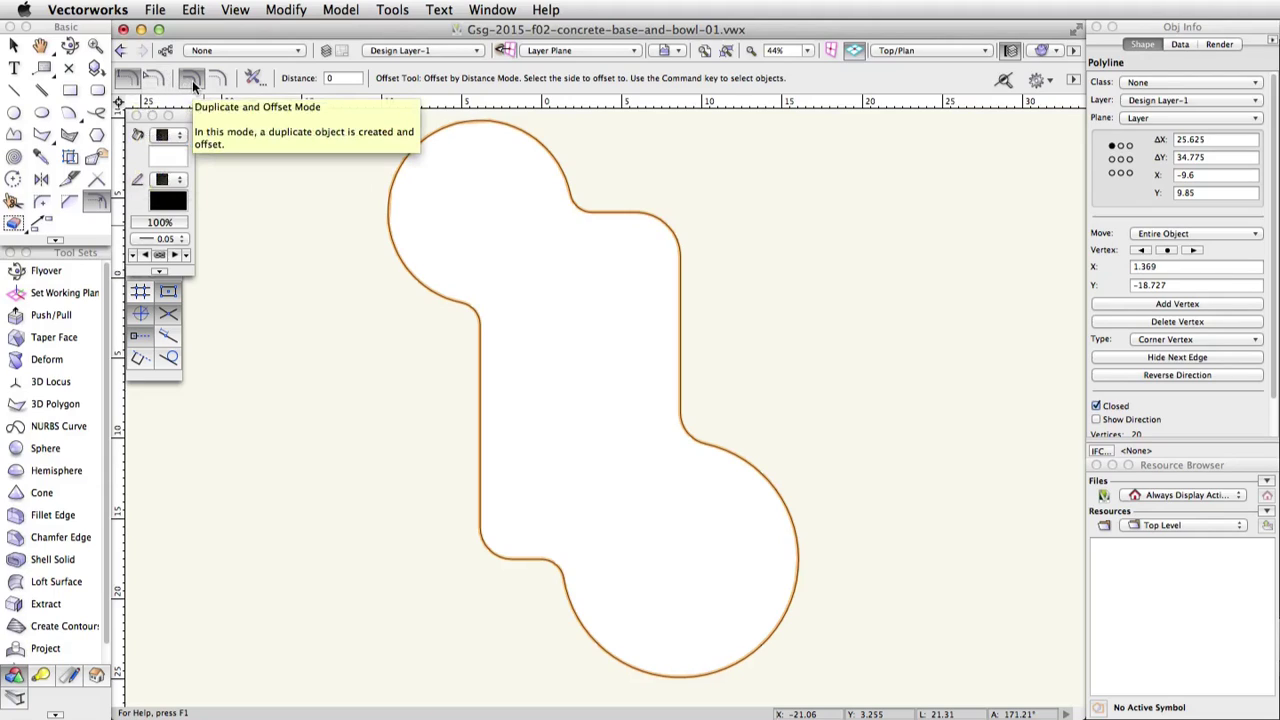
click(350, 78)
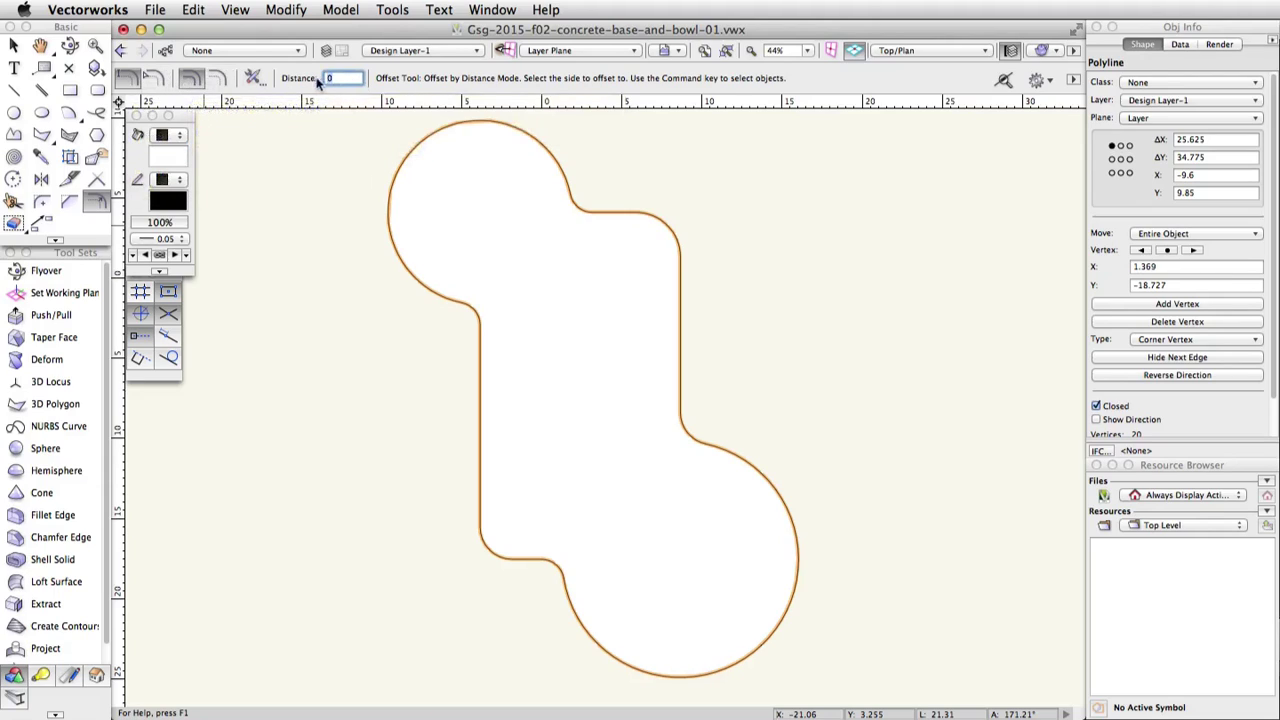
text(4)
key(Return)
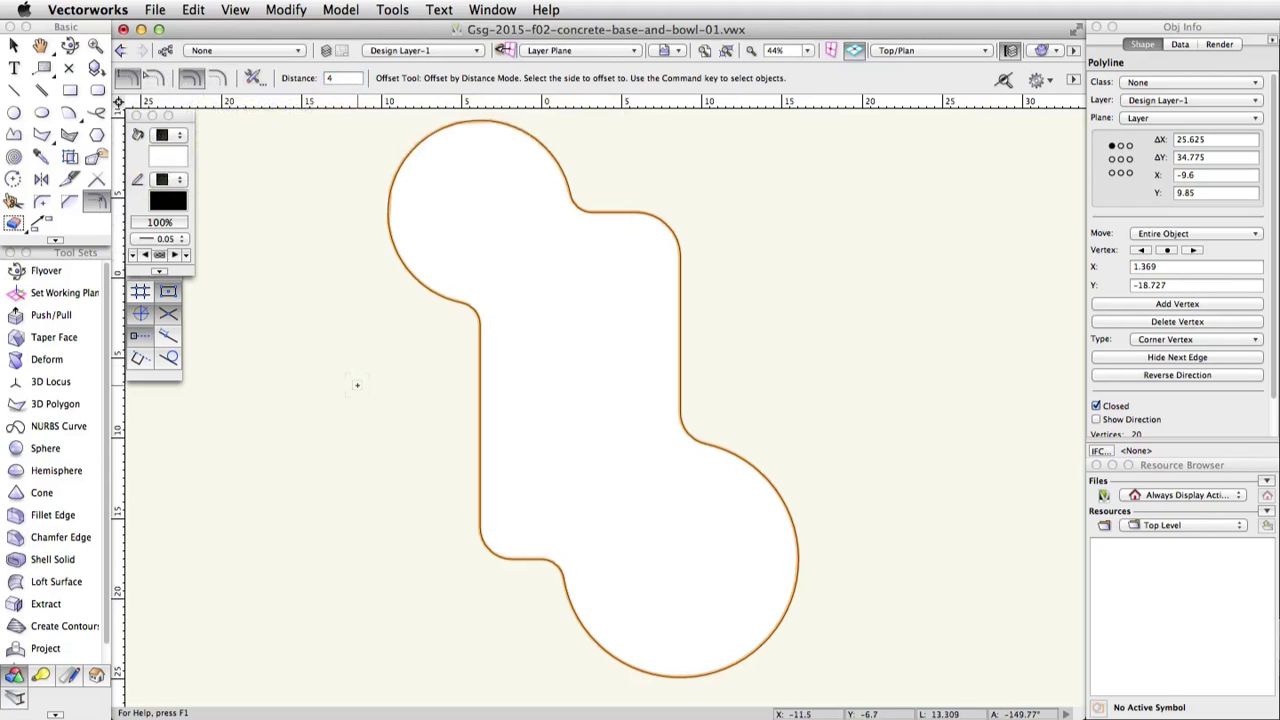
click(357, 385)
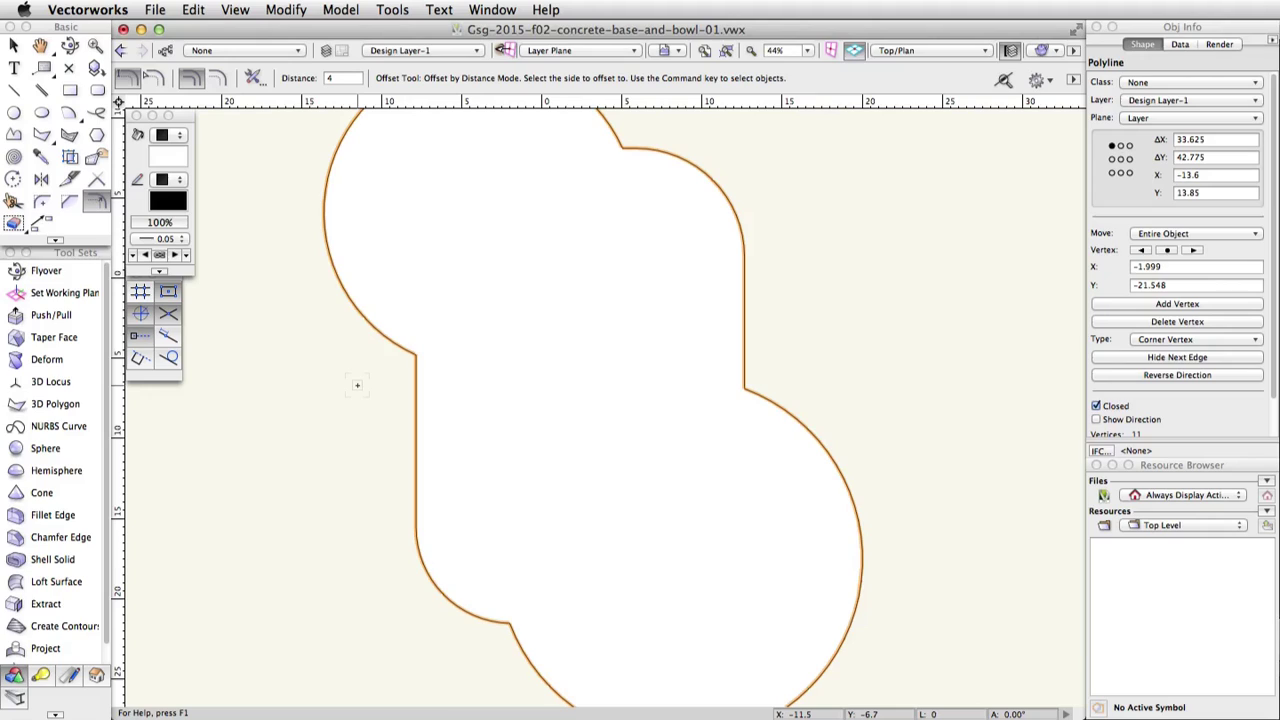
scroll(357, 385, down, 2)
middle_drag(357, 383, 506, 394)
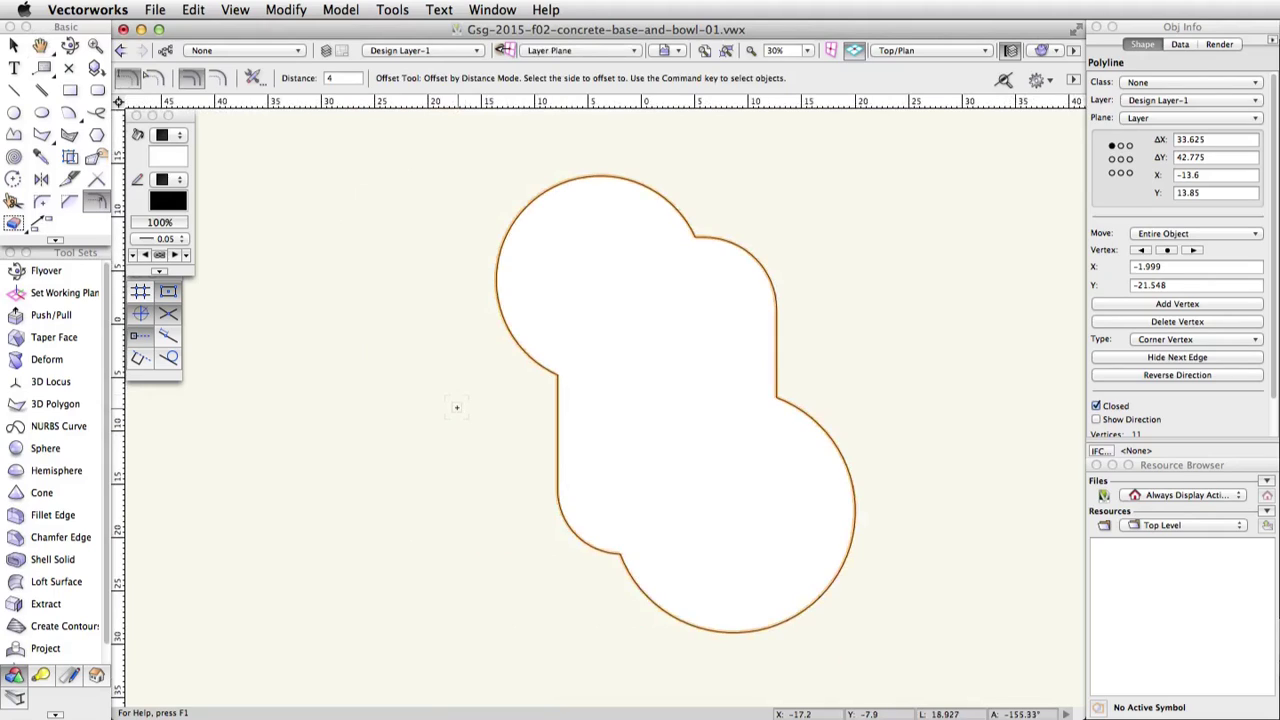
Send the enlarged copy to the back via Modify > Send
click(286, 12)
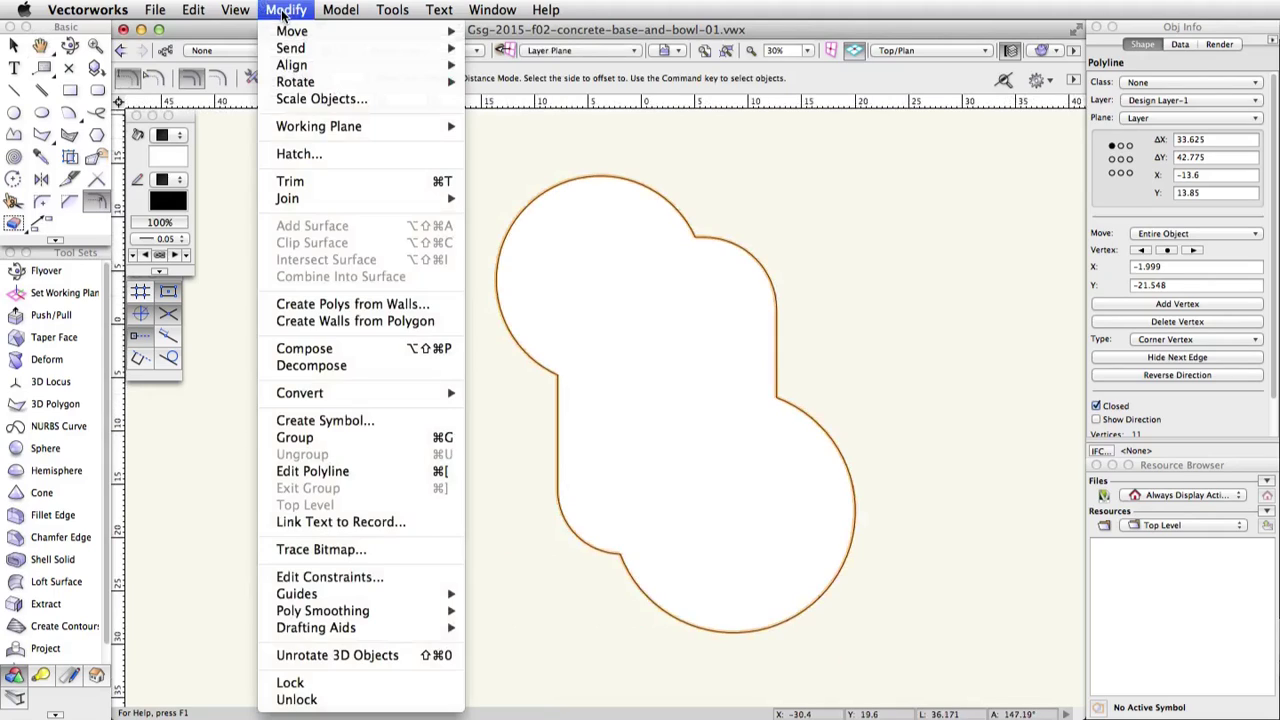
mouse_move(290, 48)
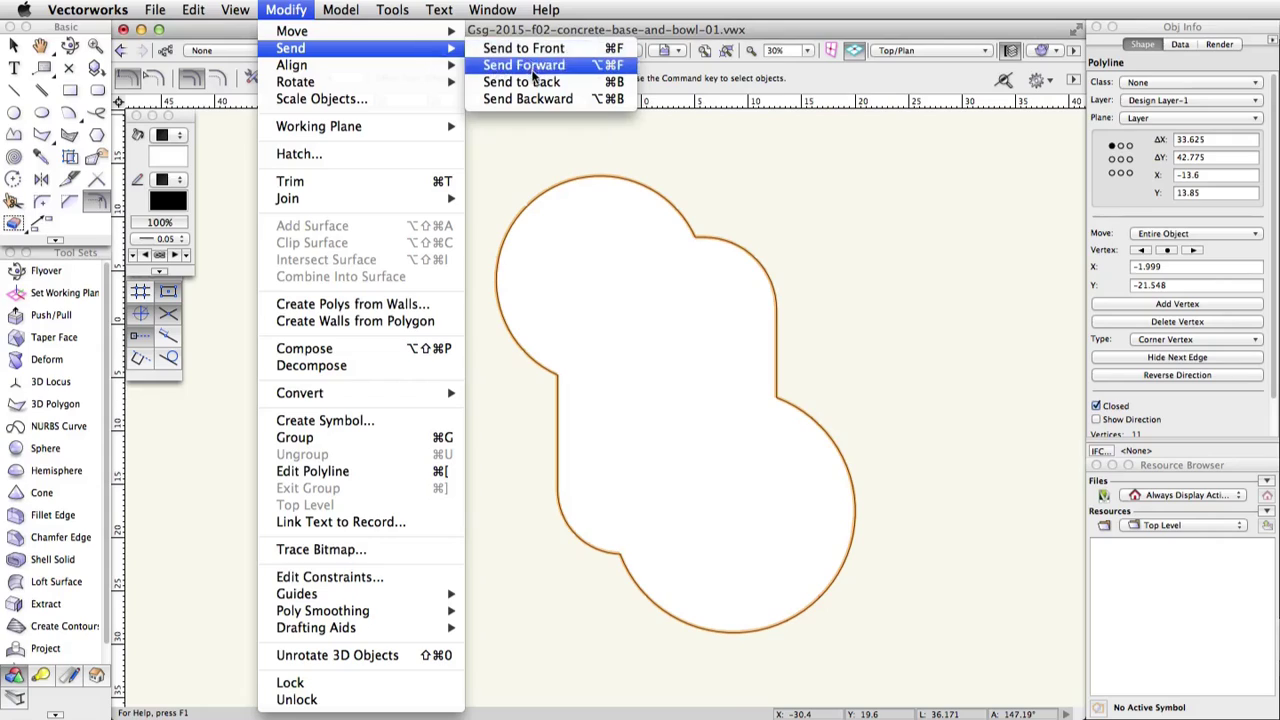
click(582, 84)
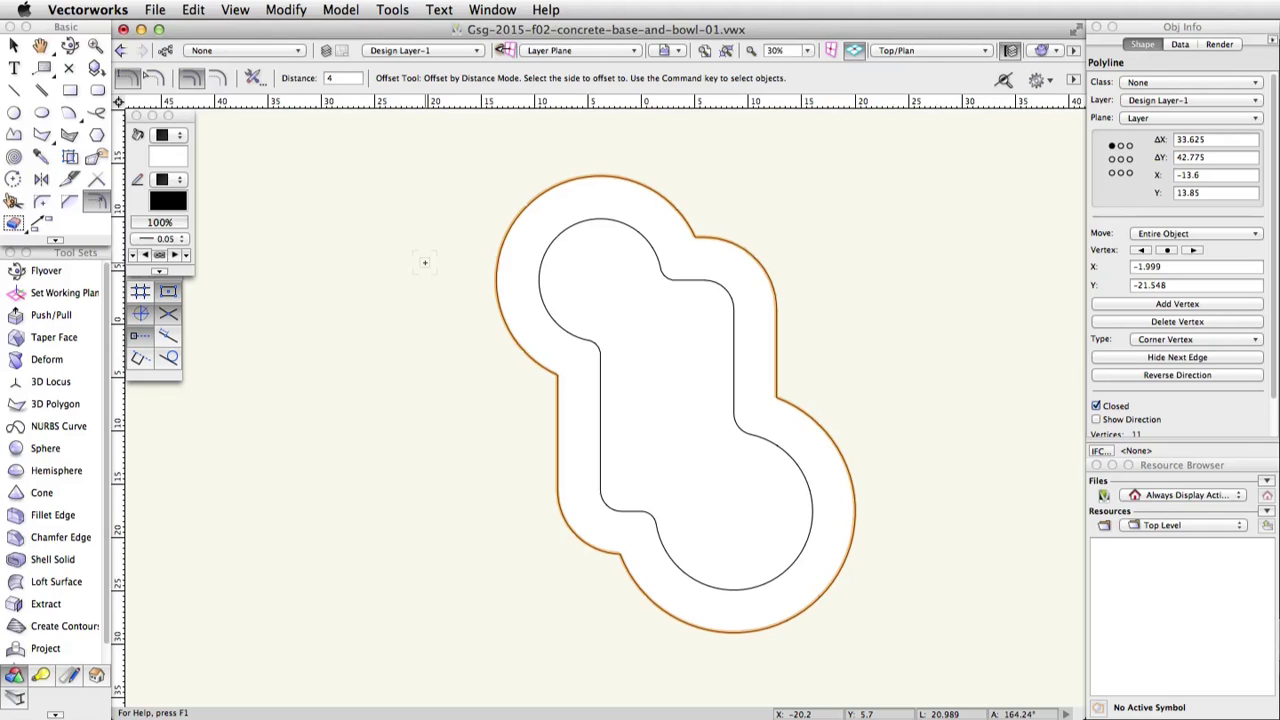
Start a polygon on the outer outline with a 21.5-long horizontal edge leftward
click(49, 138)
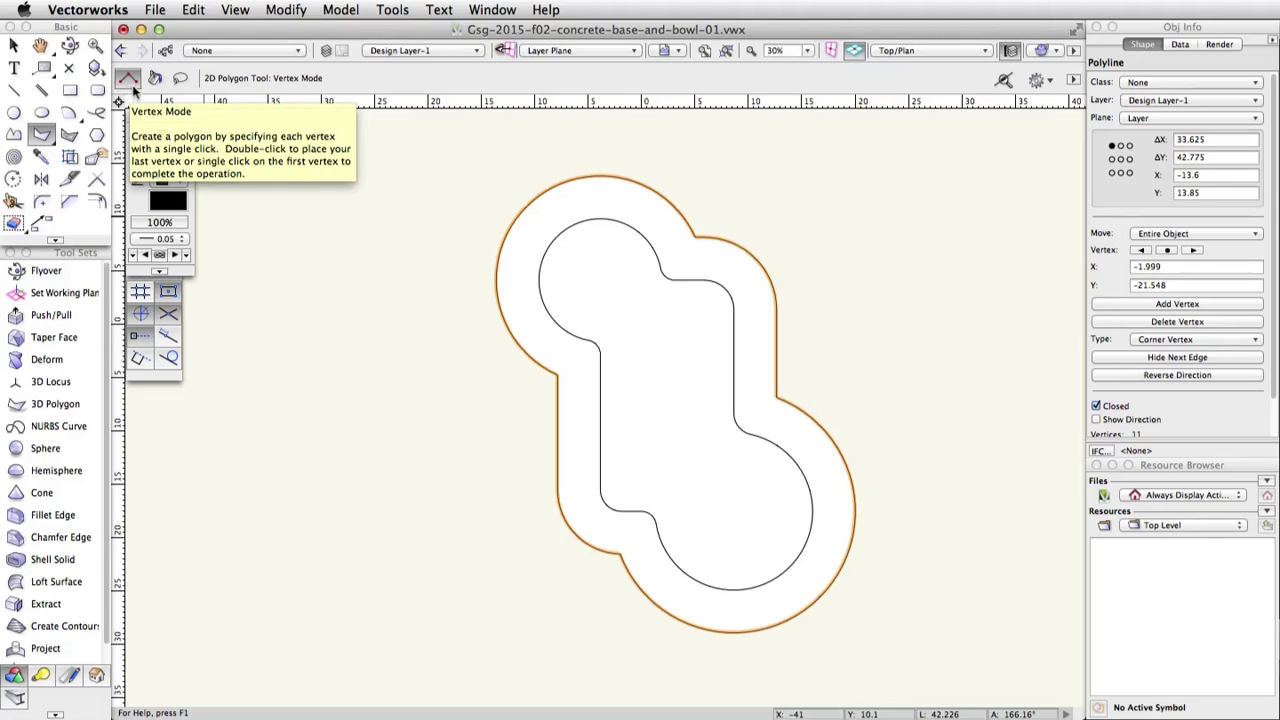
click(527, 207)
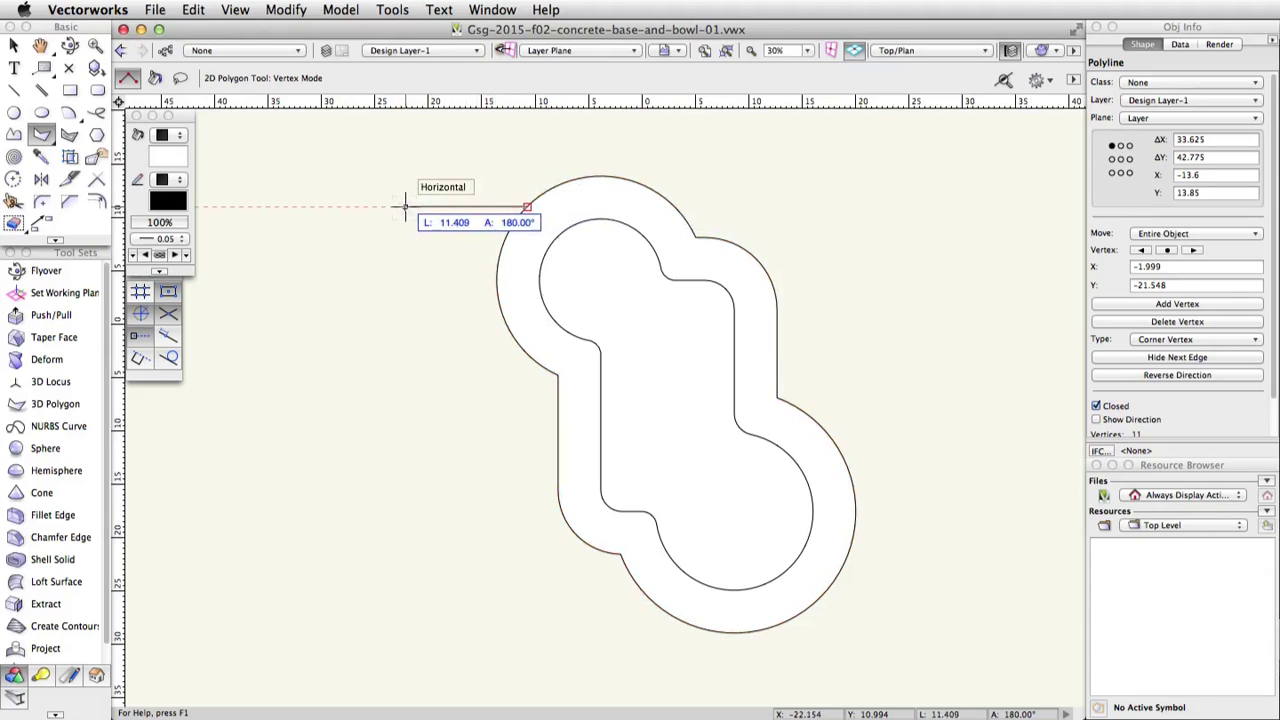
key(Tab)
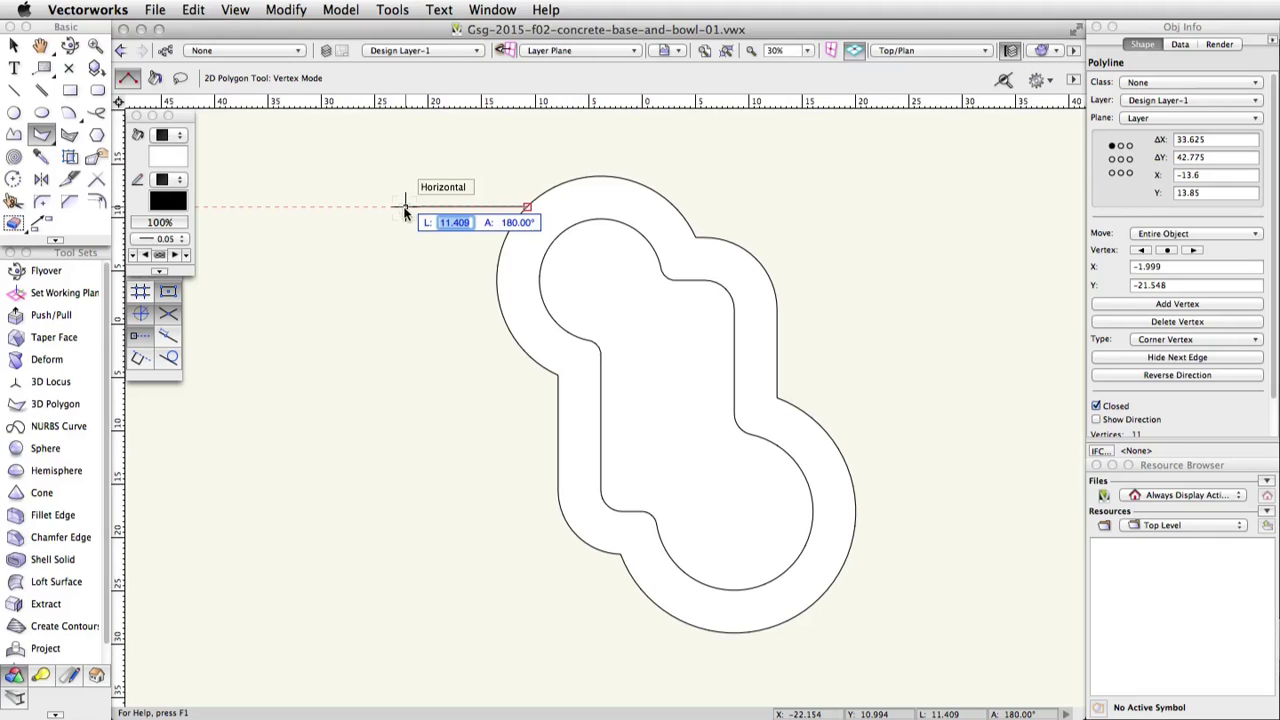
text(21.5)
key(Tab)
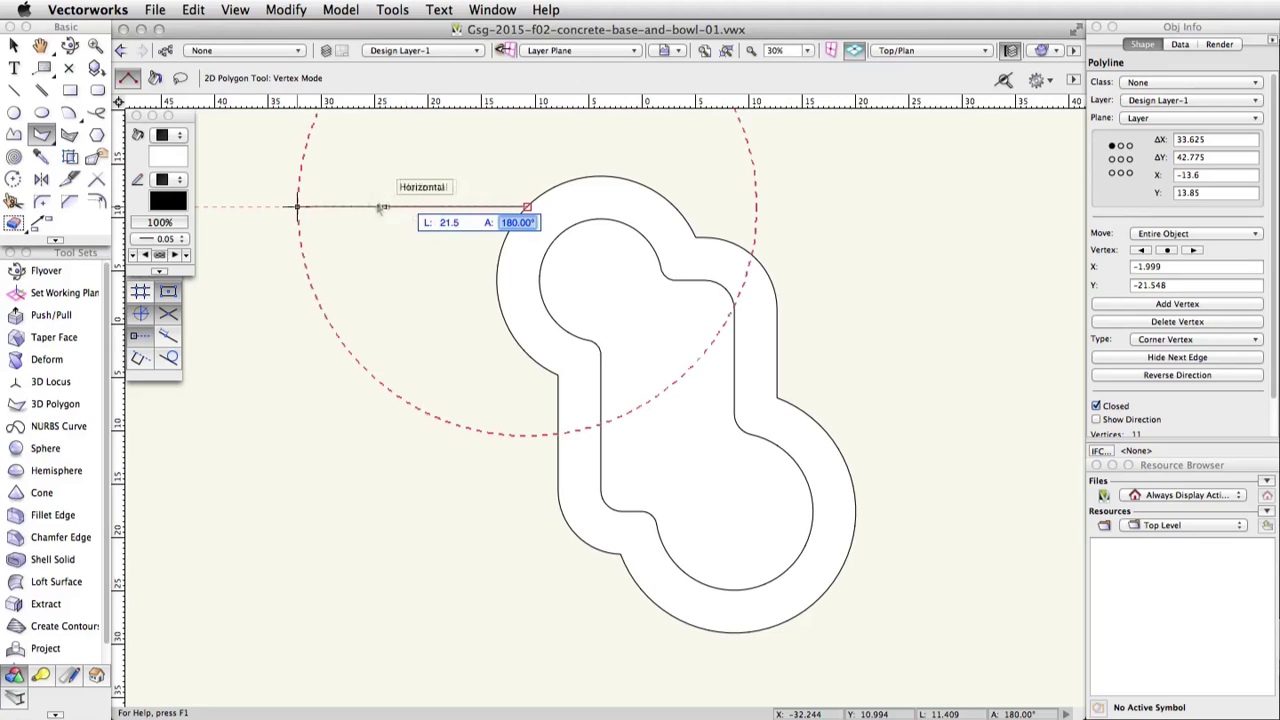
click(297, 208)
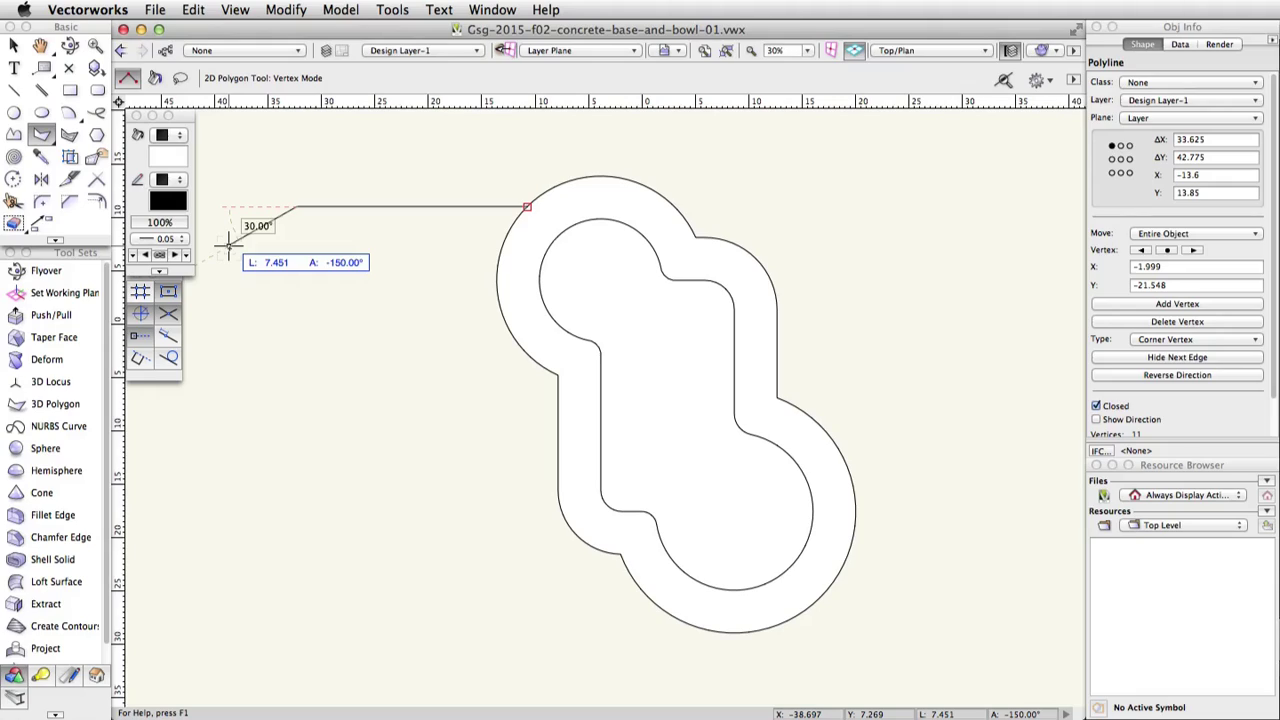
Add a 9-long polygon edge at an angle of -135°
key(Tab)
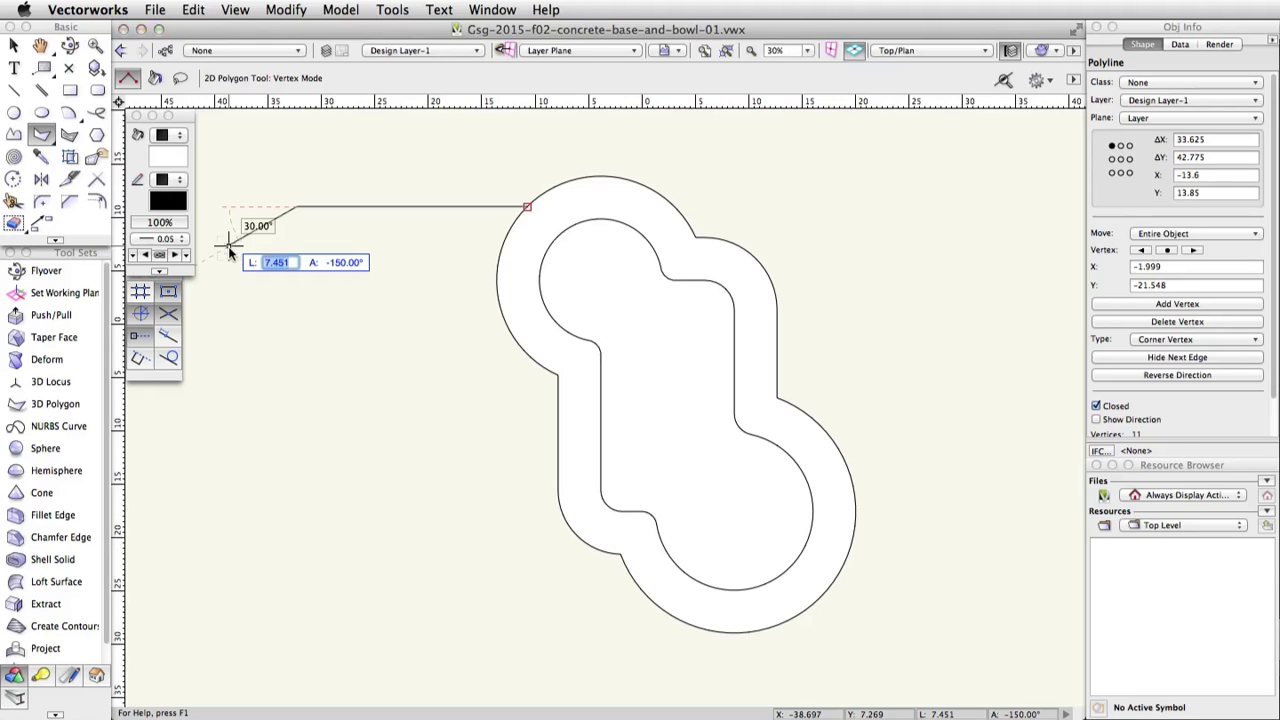
text(9)
key(Tab)
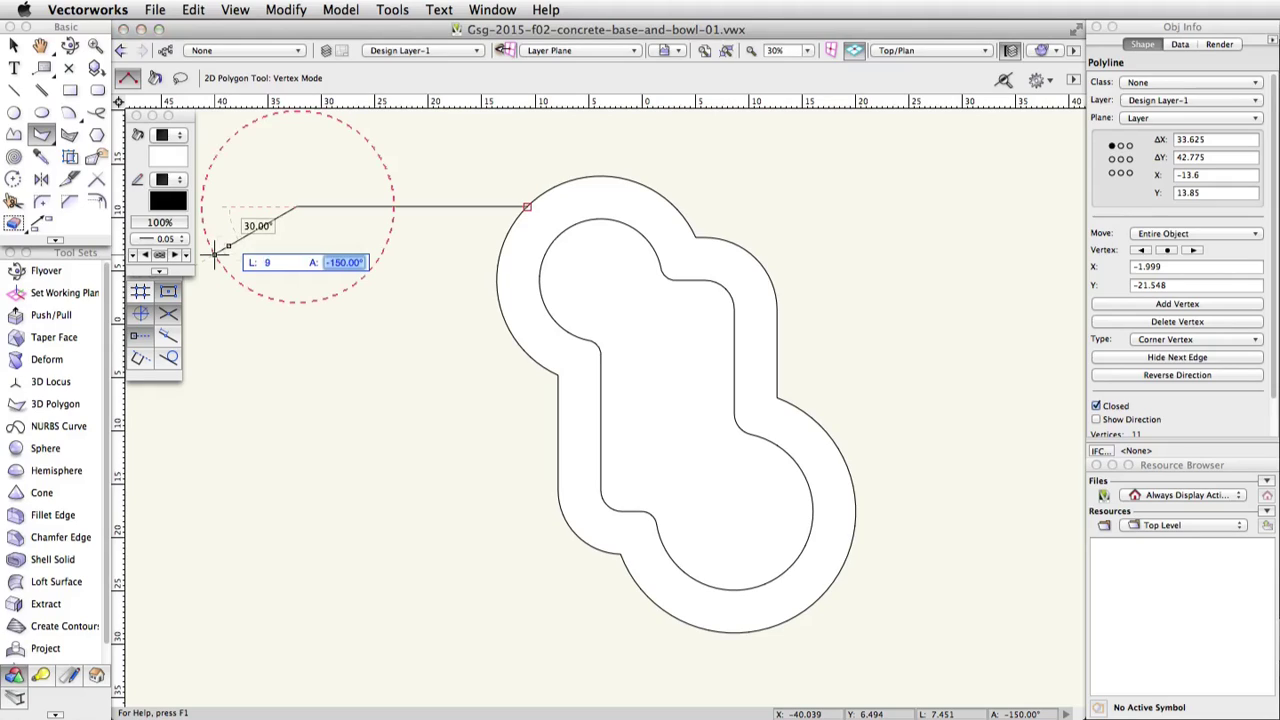
text(-135)
key(Tab)
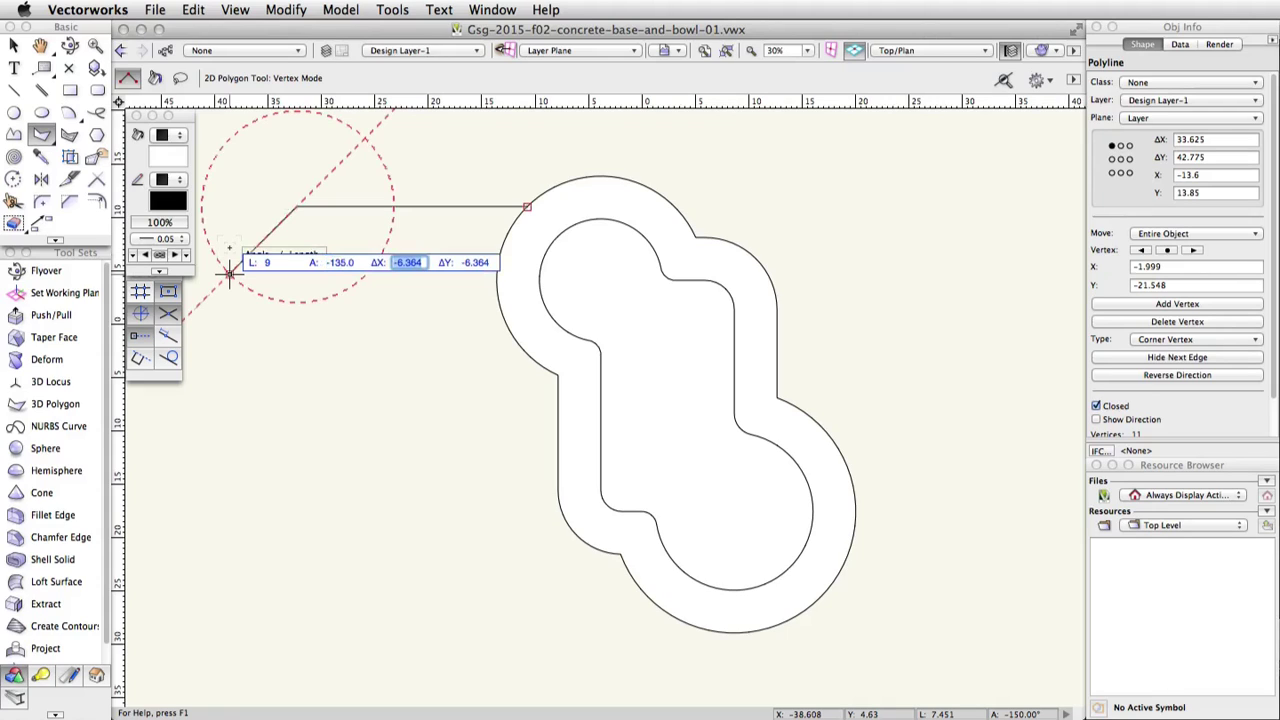
middle_drag(230, 270, 477, 271)
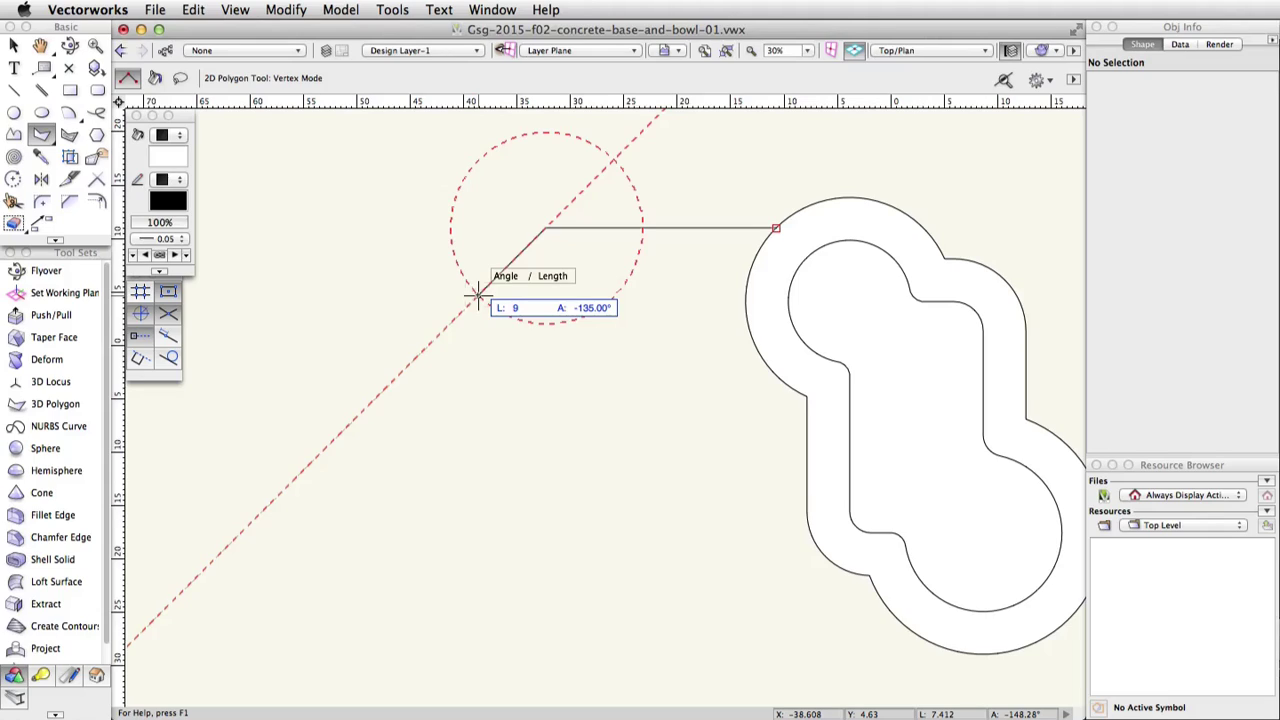
Add a 10.5-long polygon edge at 135°
click(478, 293)
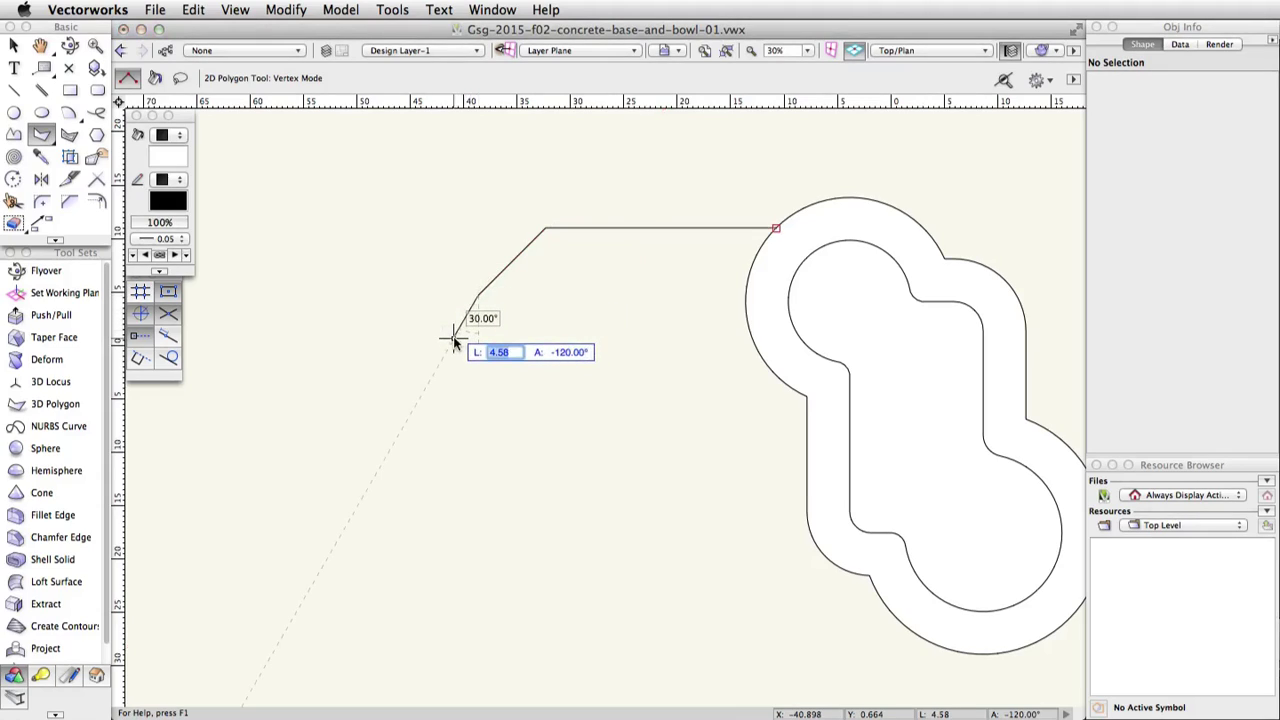
text(10.5)
key(Tab)
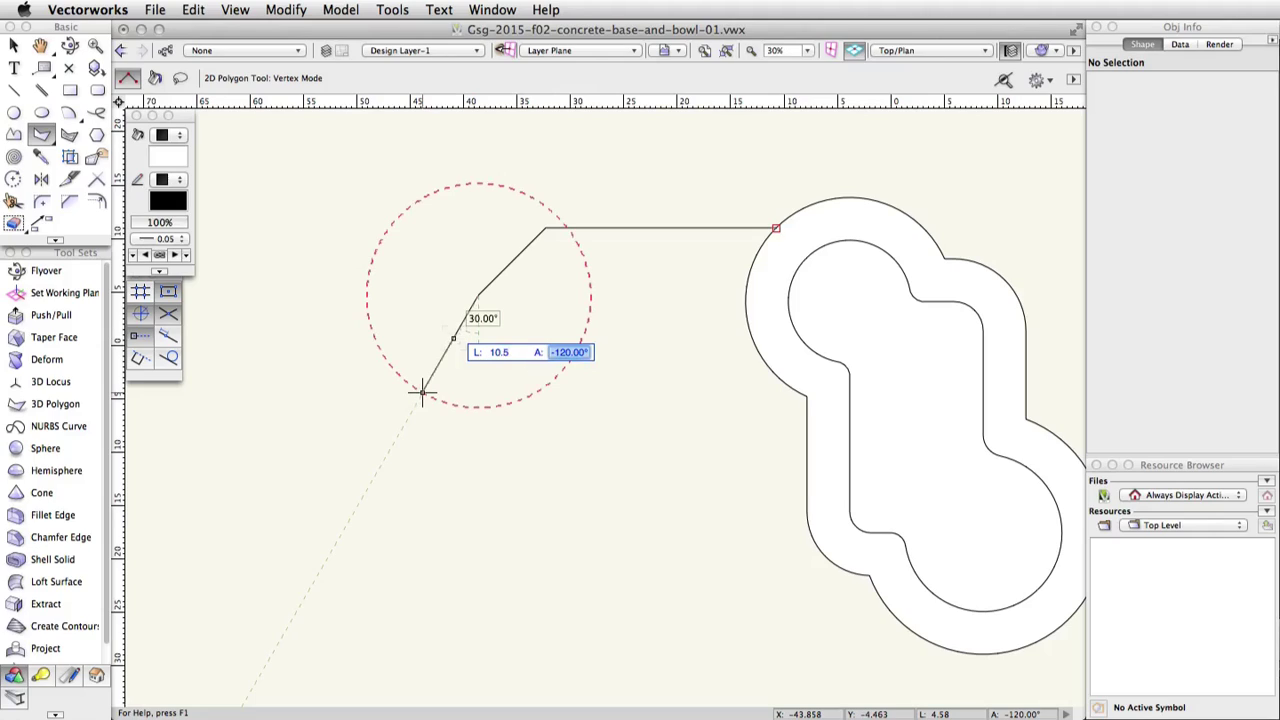
text(135)
key(Tab)
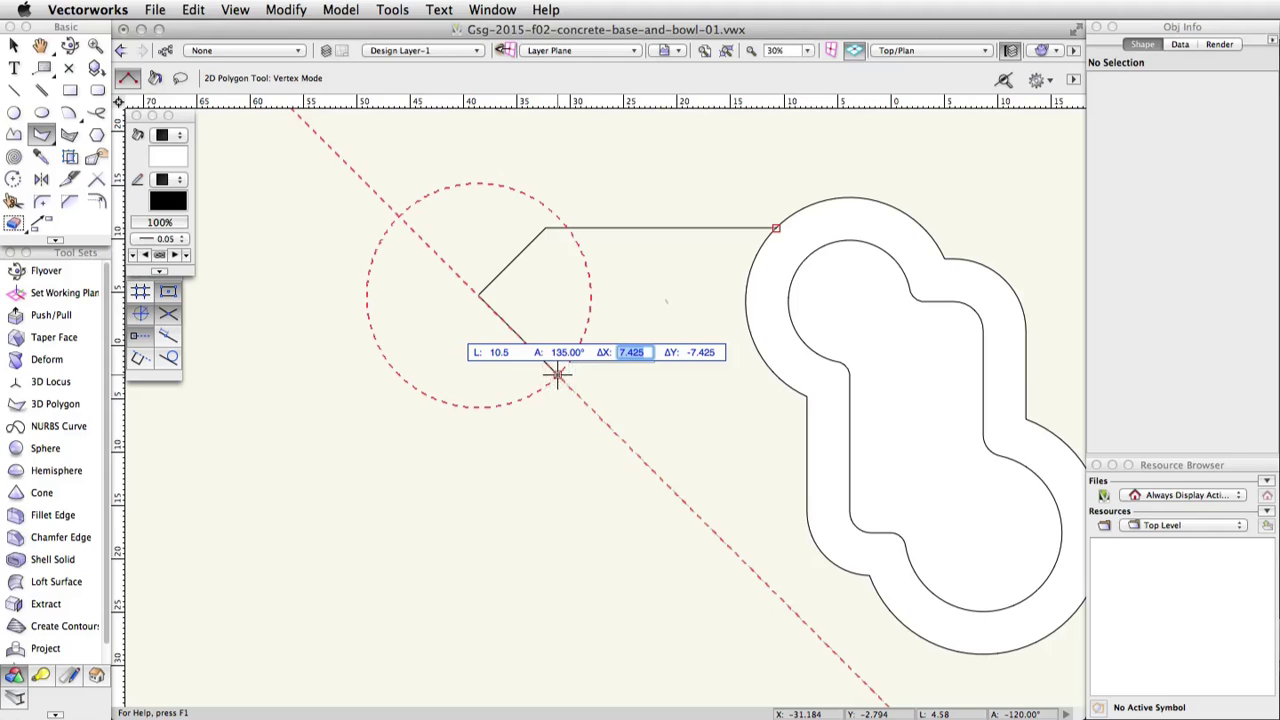
click(399, 215)
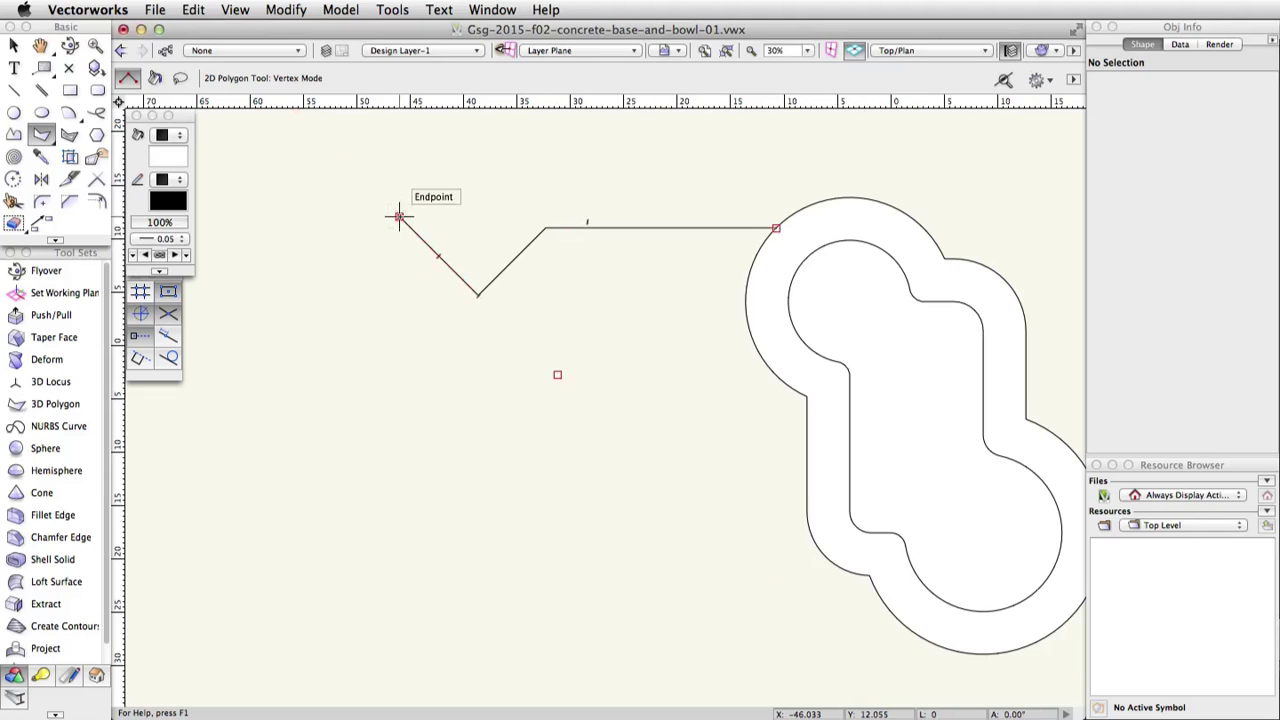
middle_drag(329, 214, 595, 238)
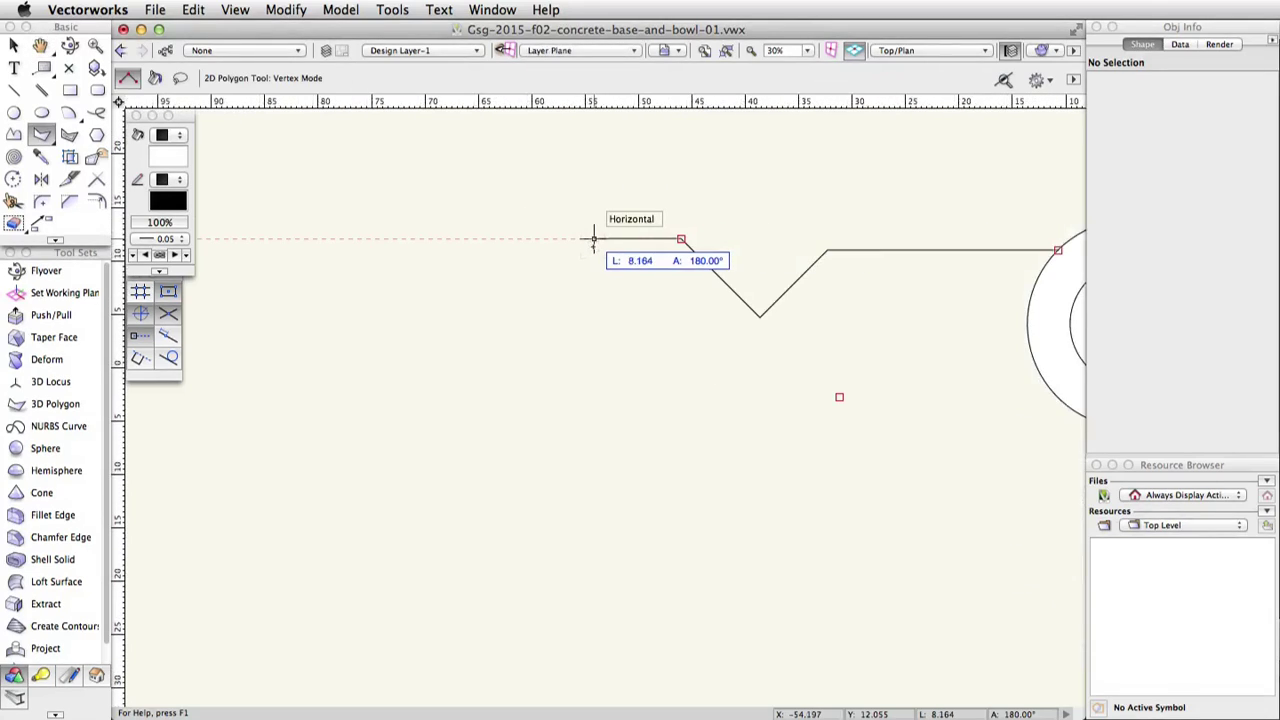
Add a 27-long polygon edge at -135°
key(Tab)
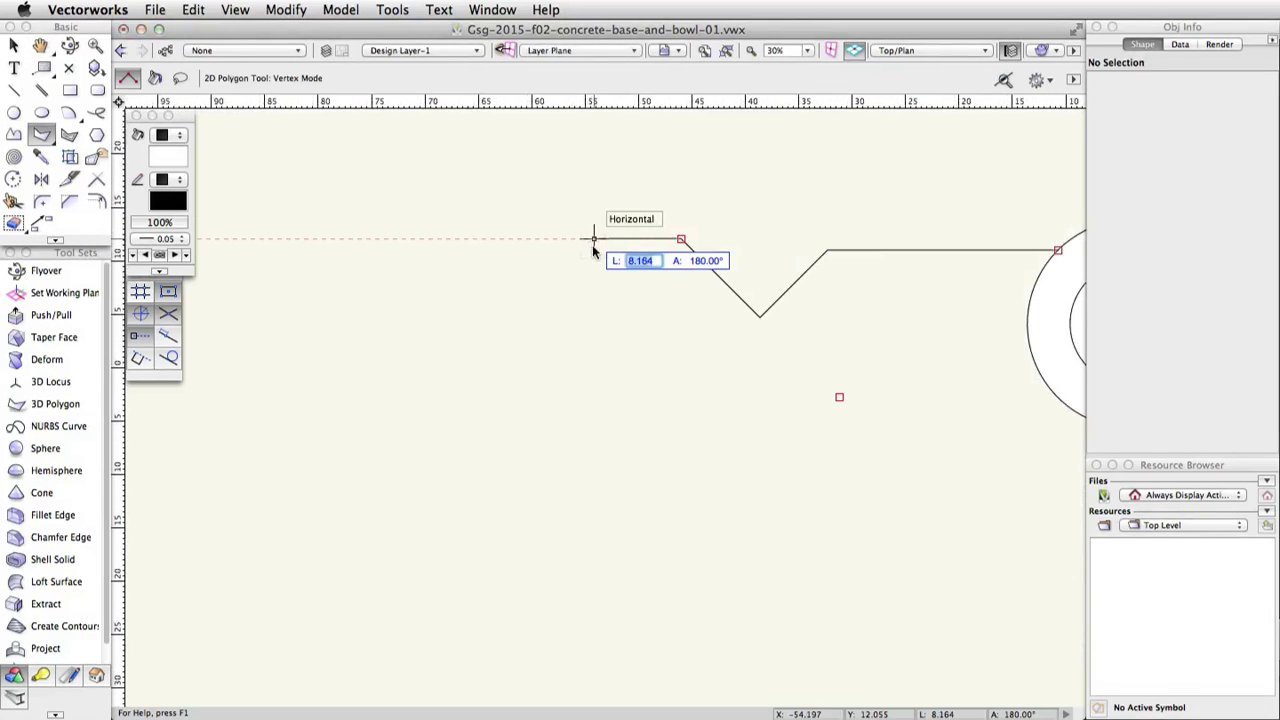
text(27)
key(Tab)
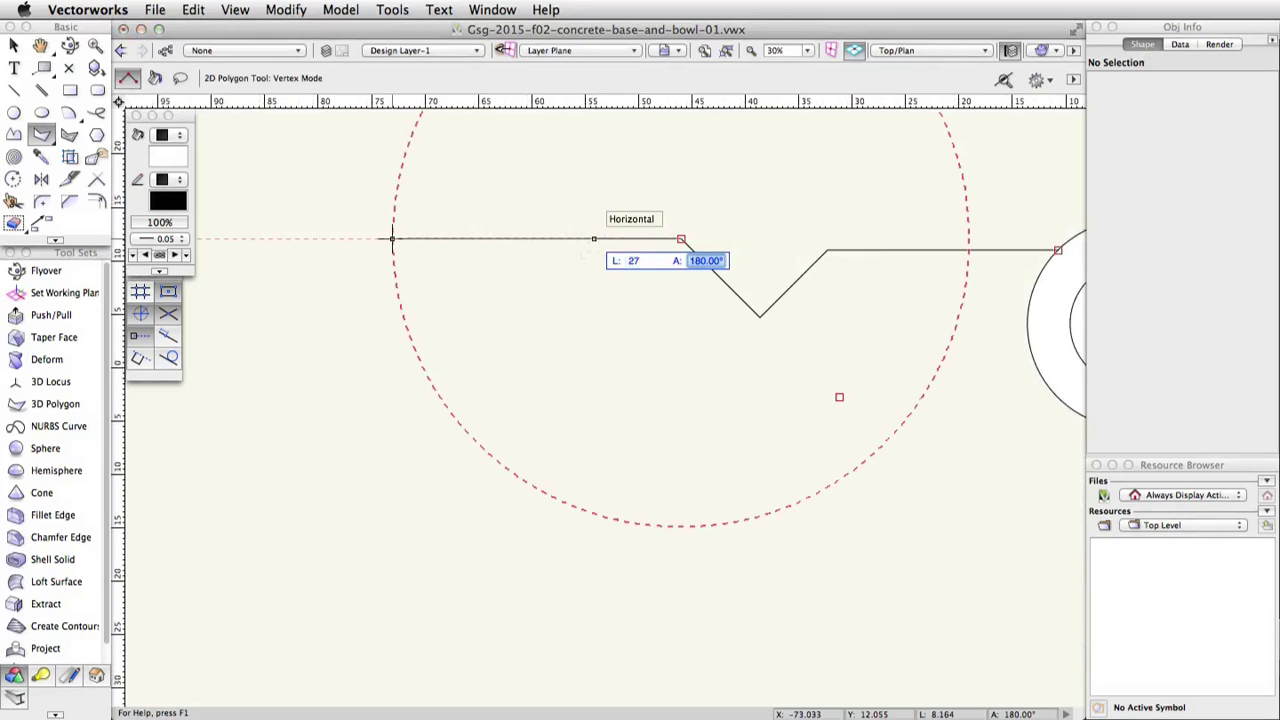
text(-135)
key(Tab)
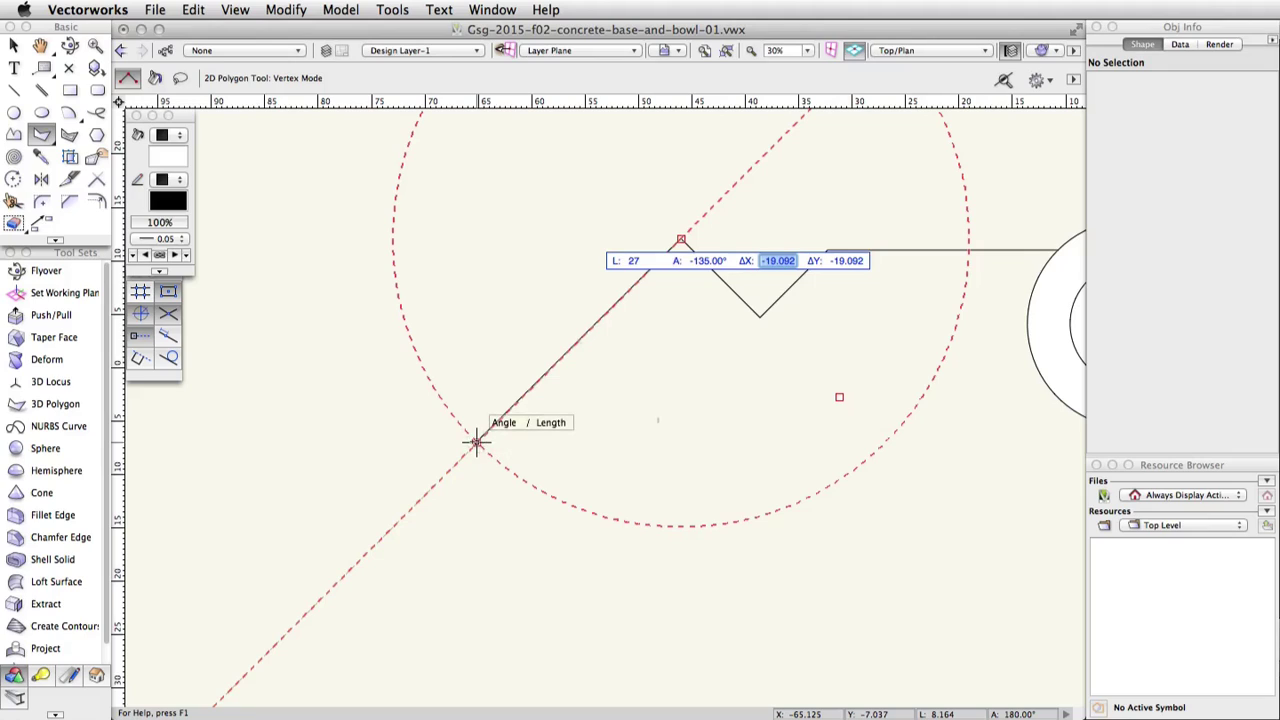
key(Return)
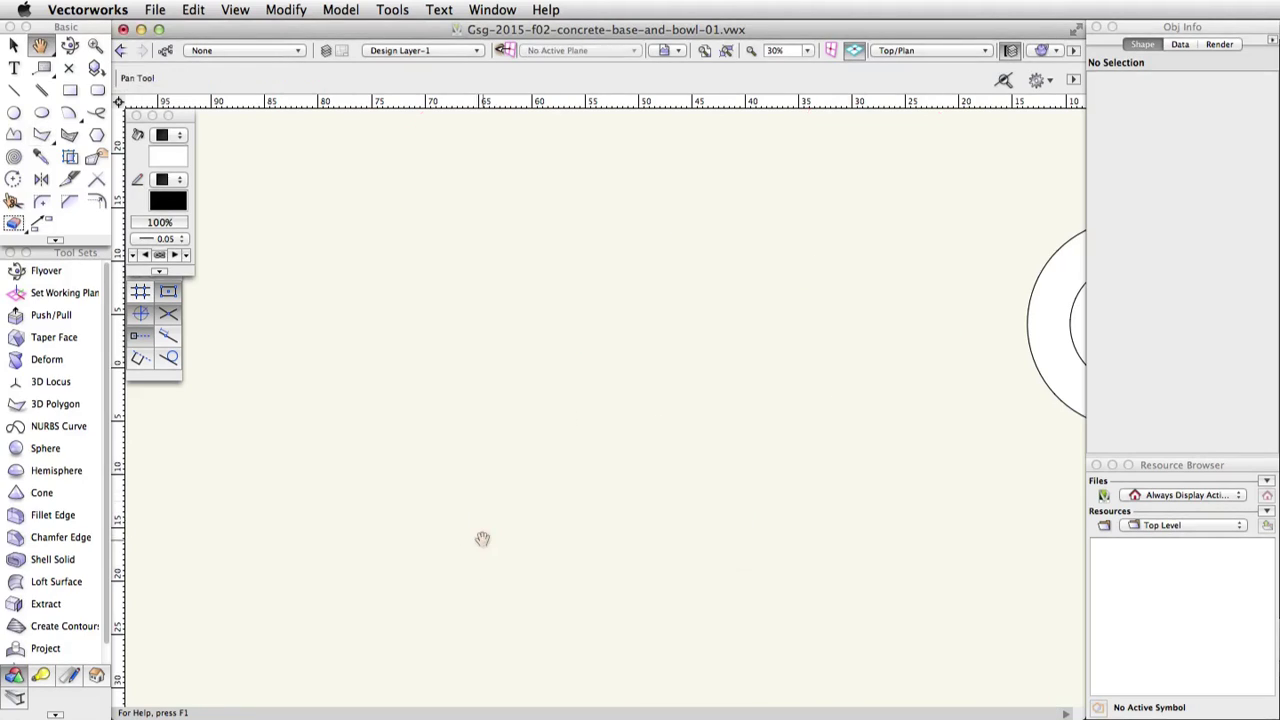
middle_drag(477, 530, 427, 403)
Add a 50-long polygon edge at -45°
key(Tab)
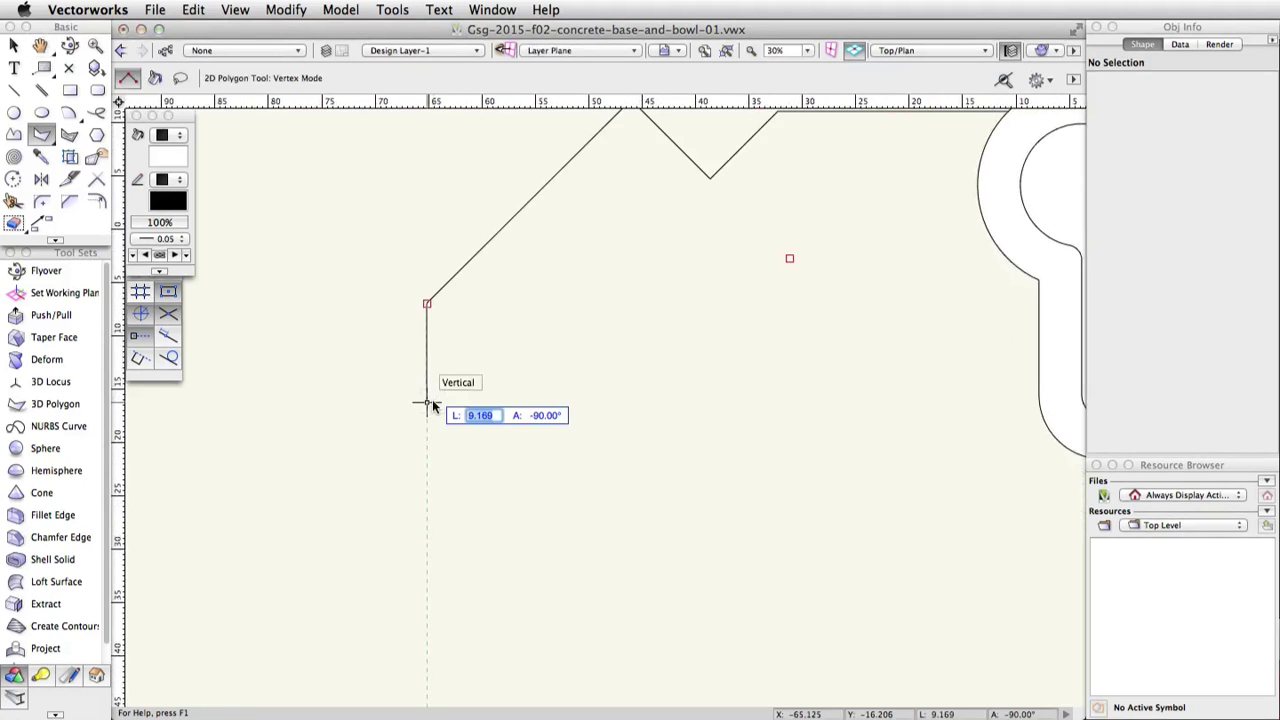
text(50)
key(Tab)
text(-45)
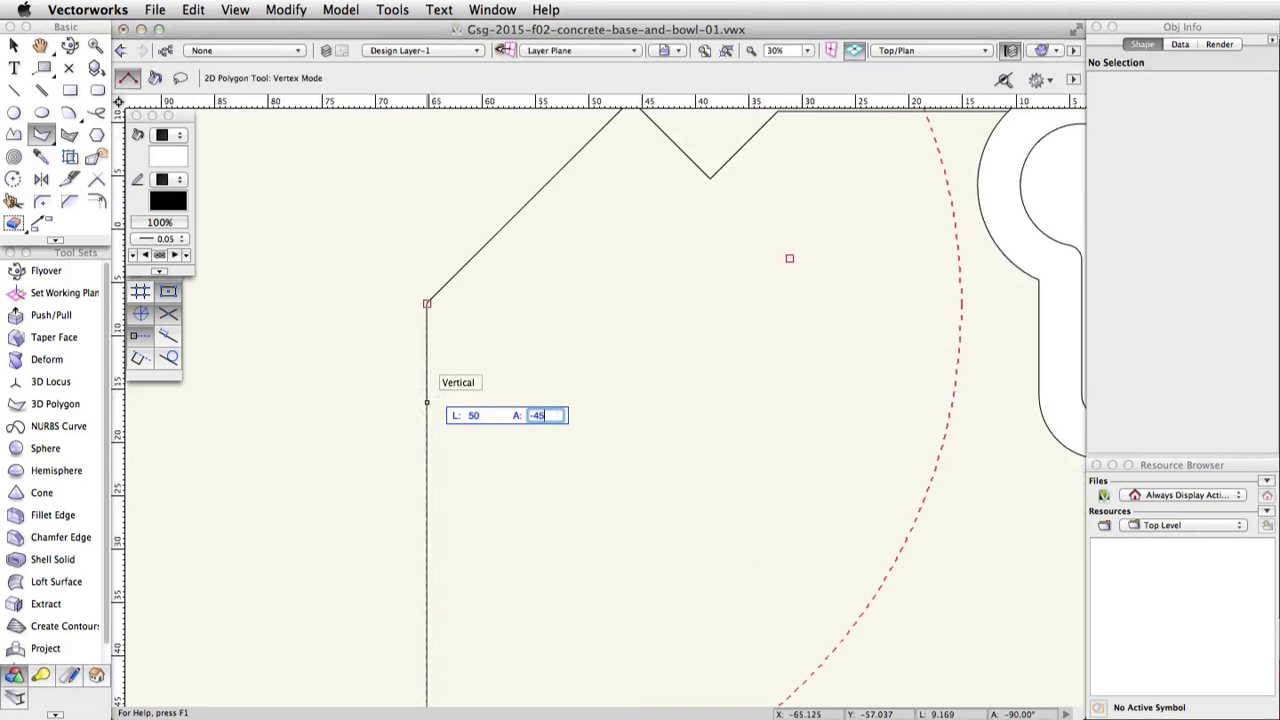
key(Tab)
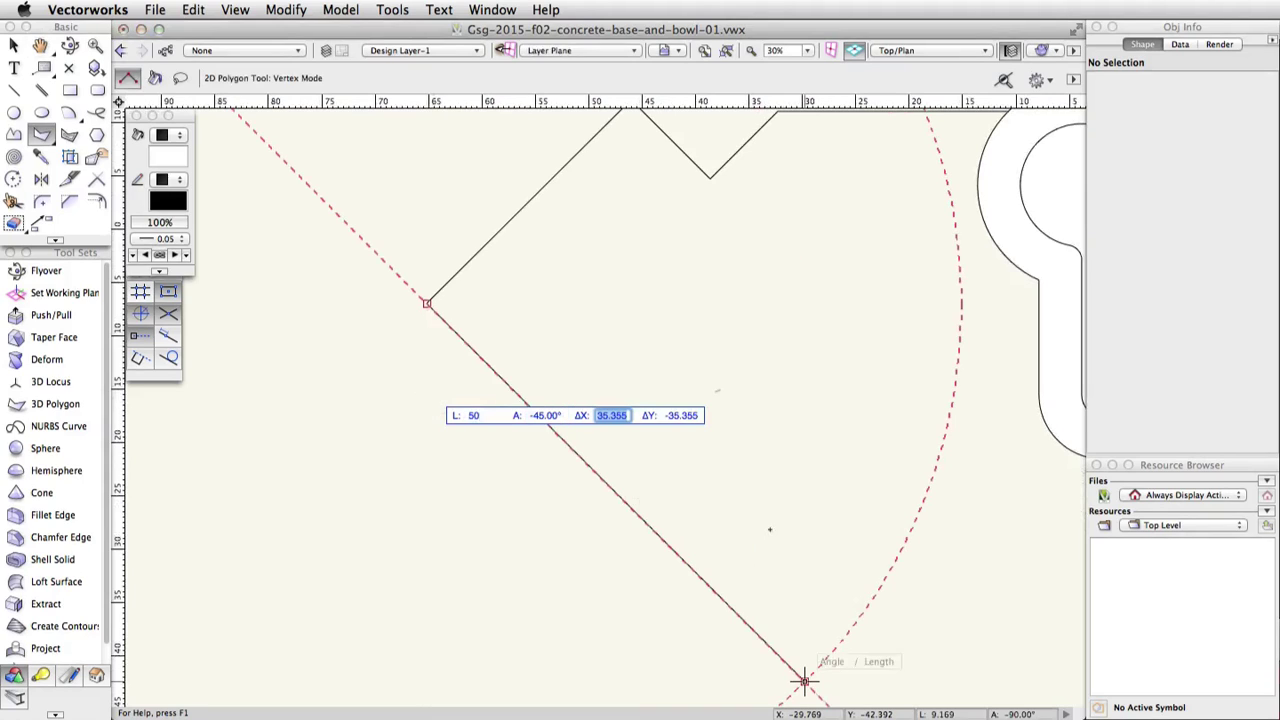
middle_drag(766, 528, 480, 349)
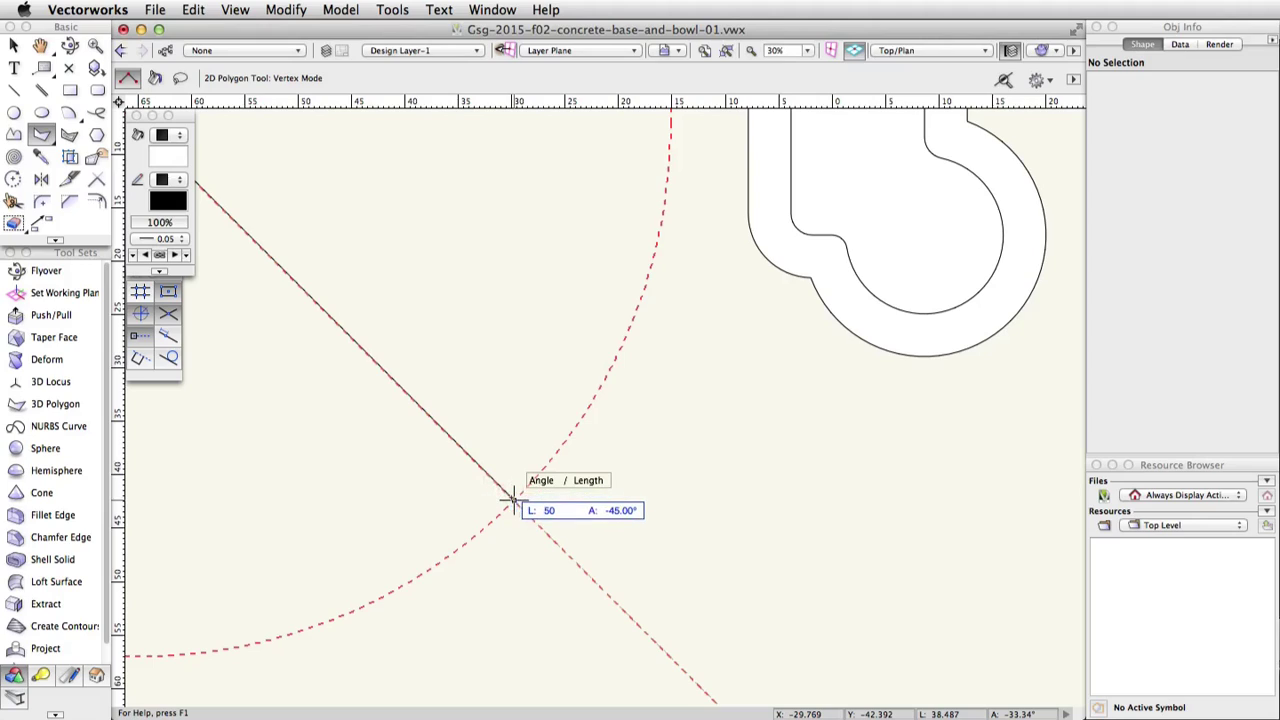
click(512, 497)
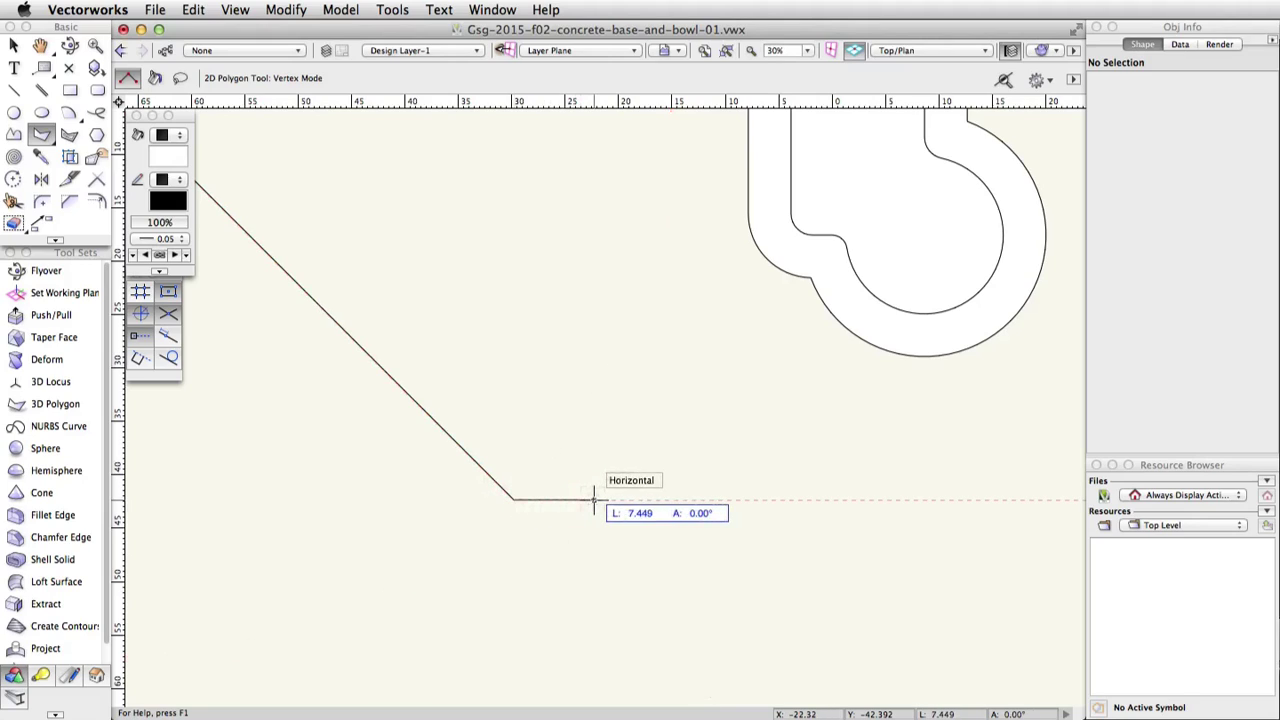
Add a 22-long edge at 40° and close the polygon at the bowl's outer edge
key(Tab)
text(22)
key(Tab)
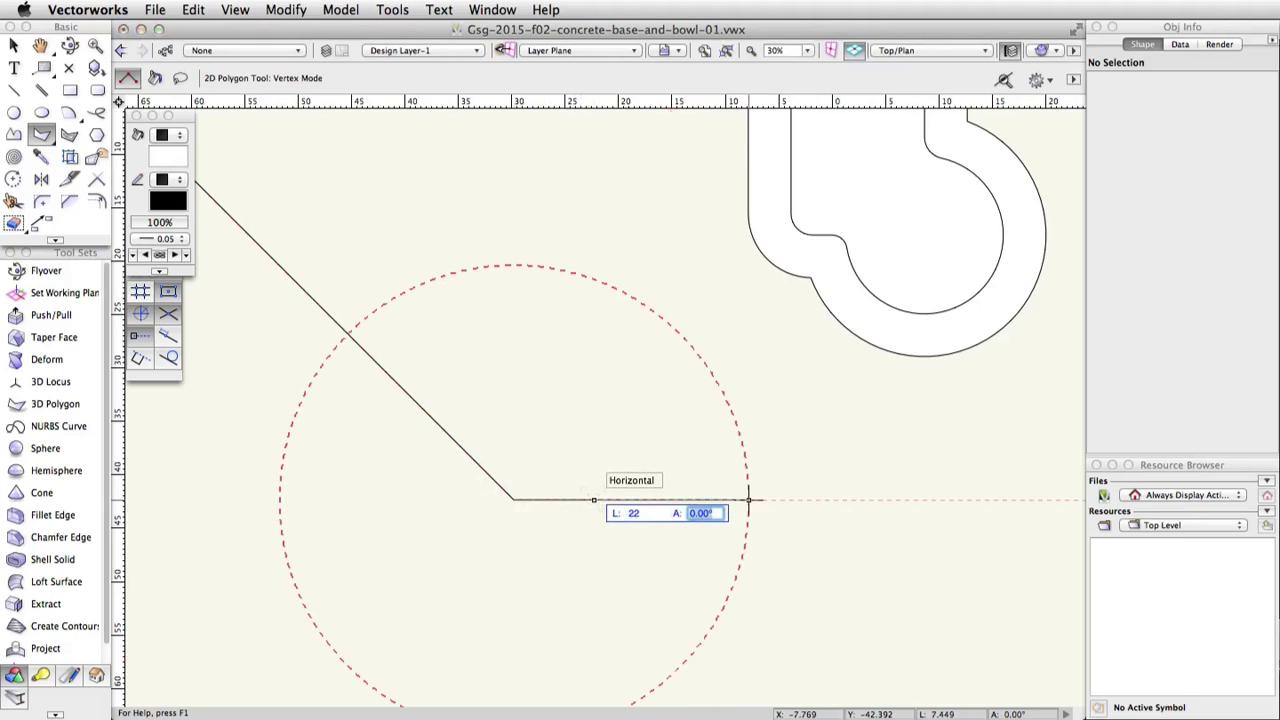
text(40)
key(Tab)
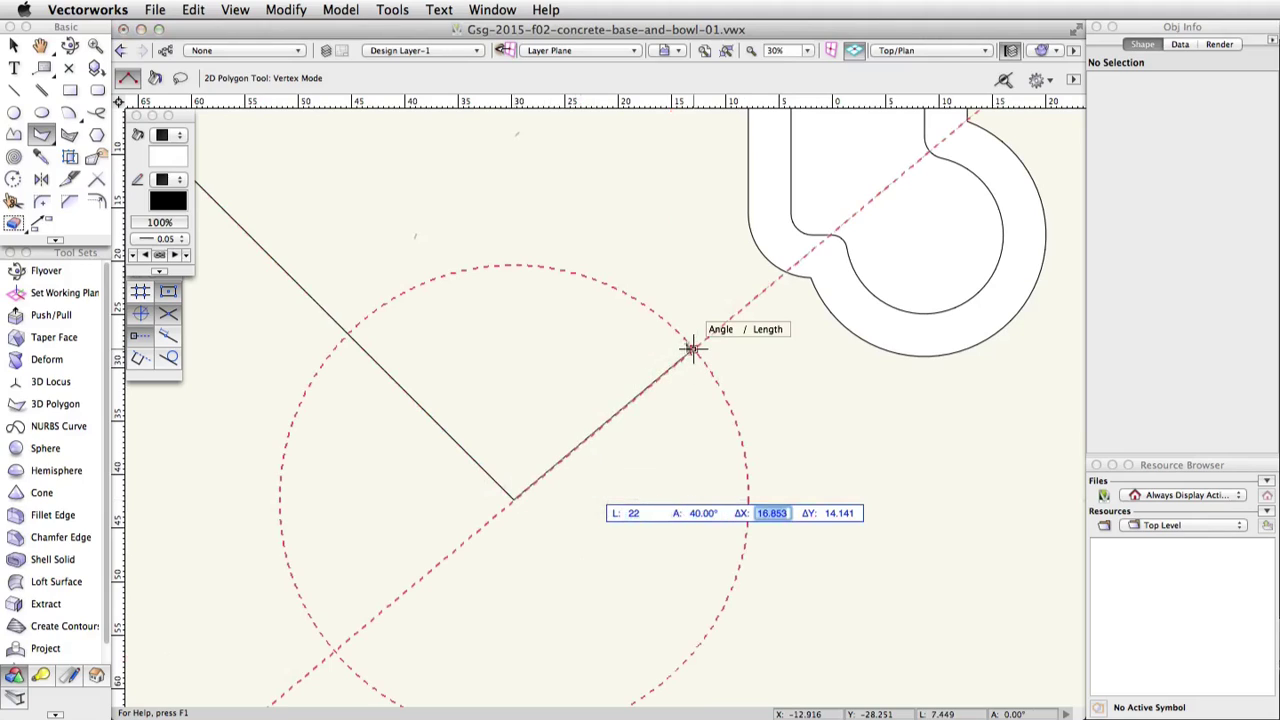
key(Return)
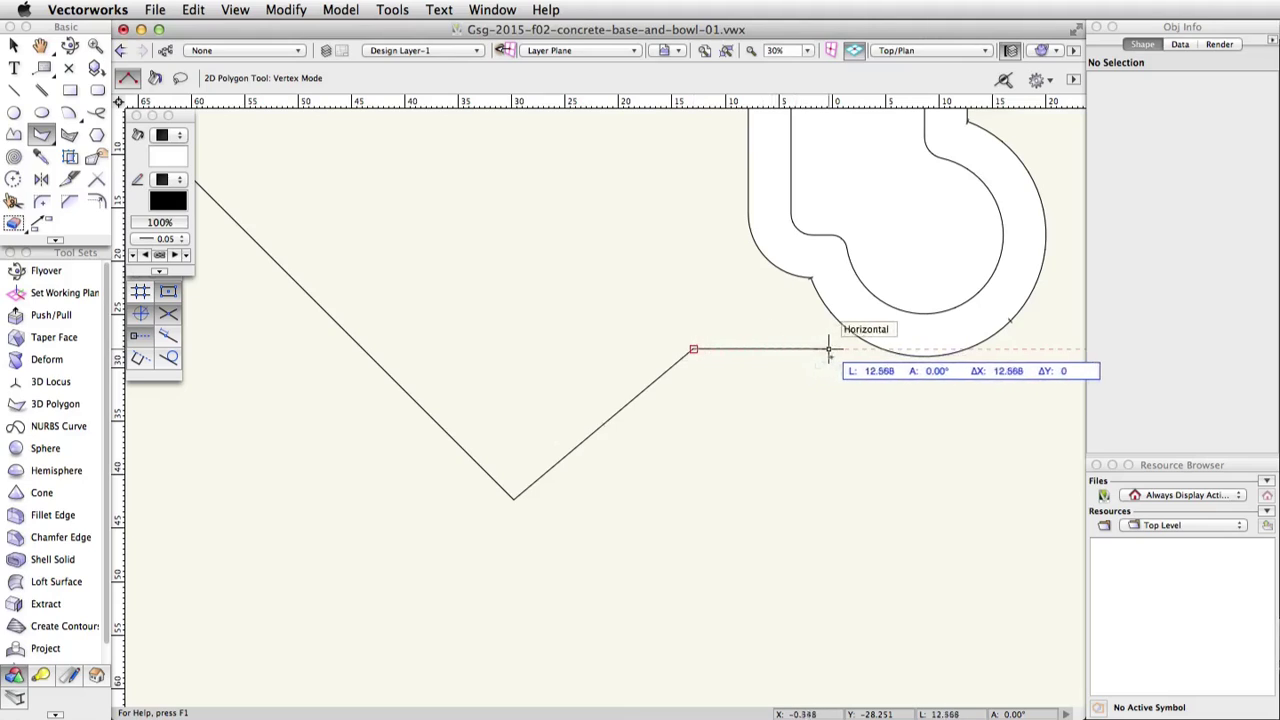
double_click(883, 349)
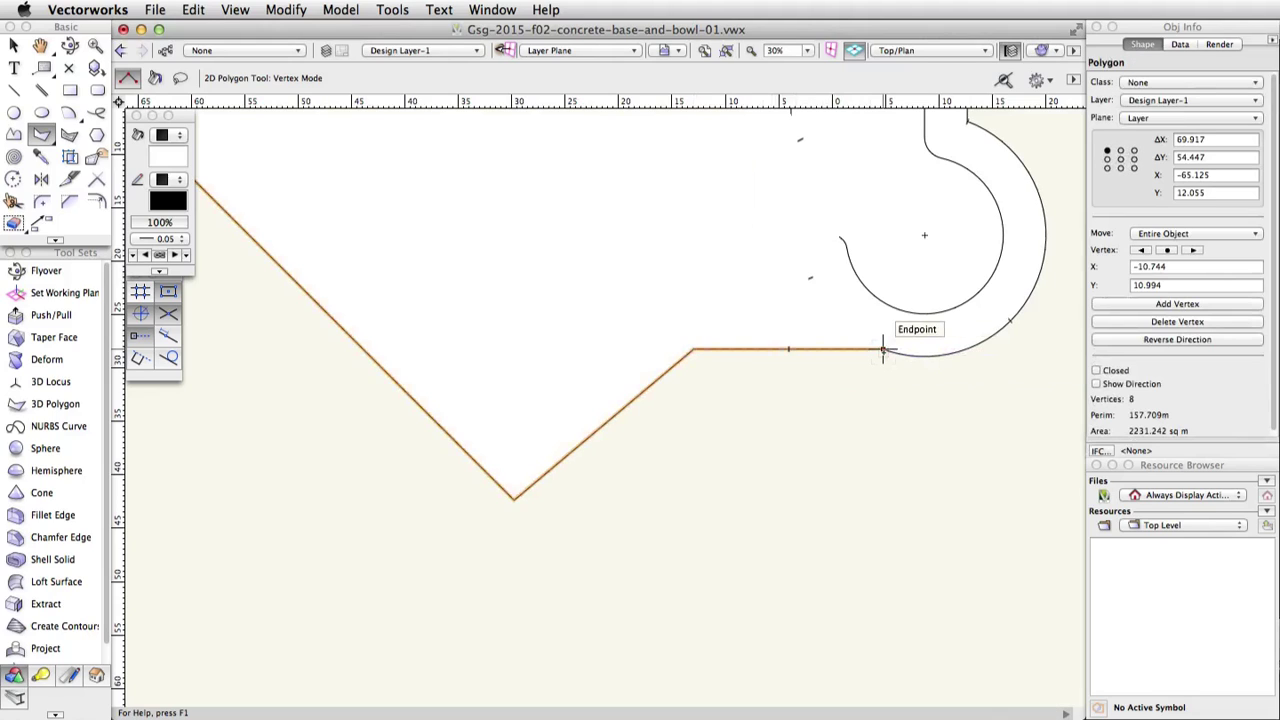
middle_drag(786, 383, 757, 614)
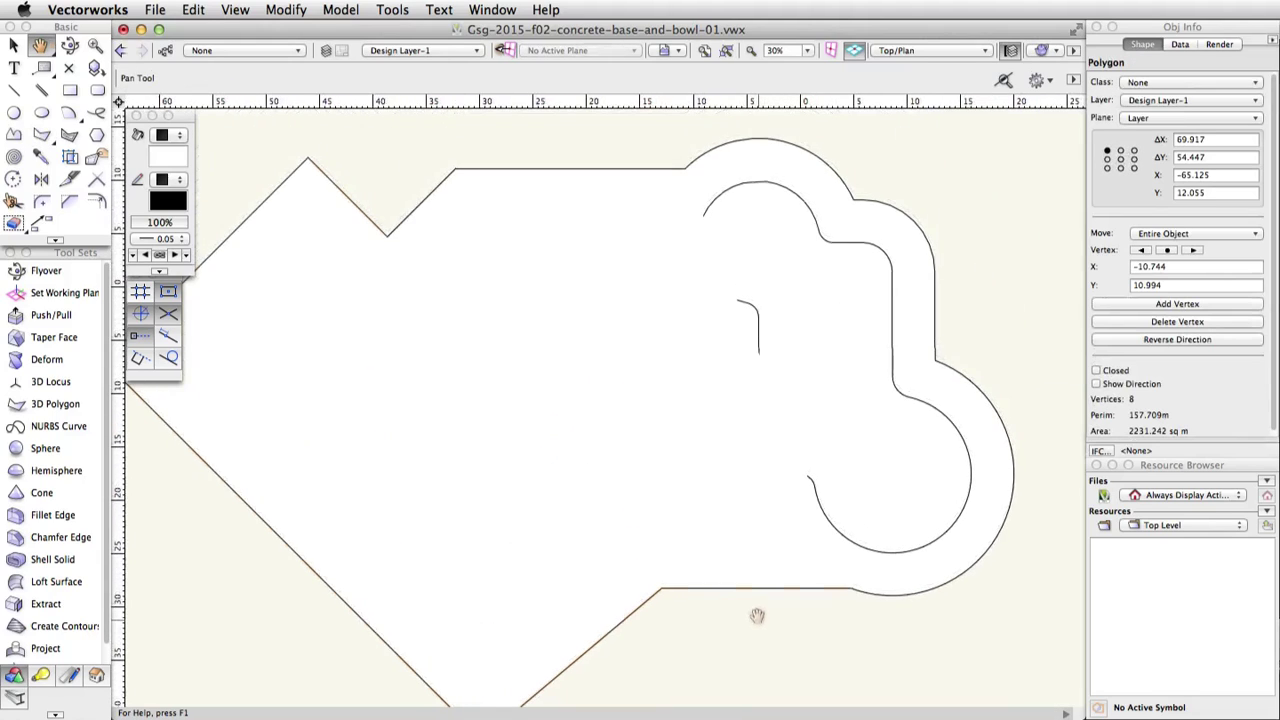
scroll(647, 471, down, 2)
middle_drag(647, 471, 650, 428)
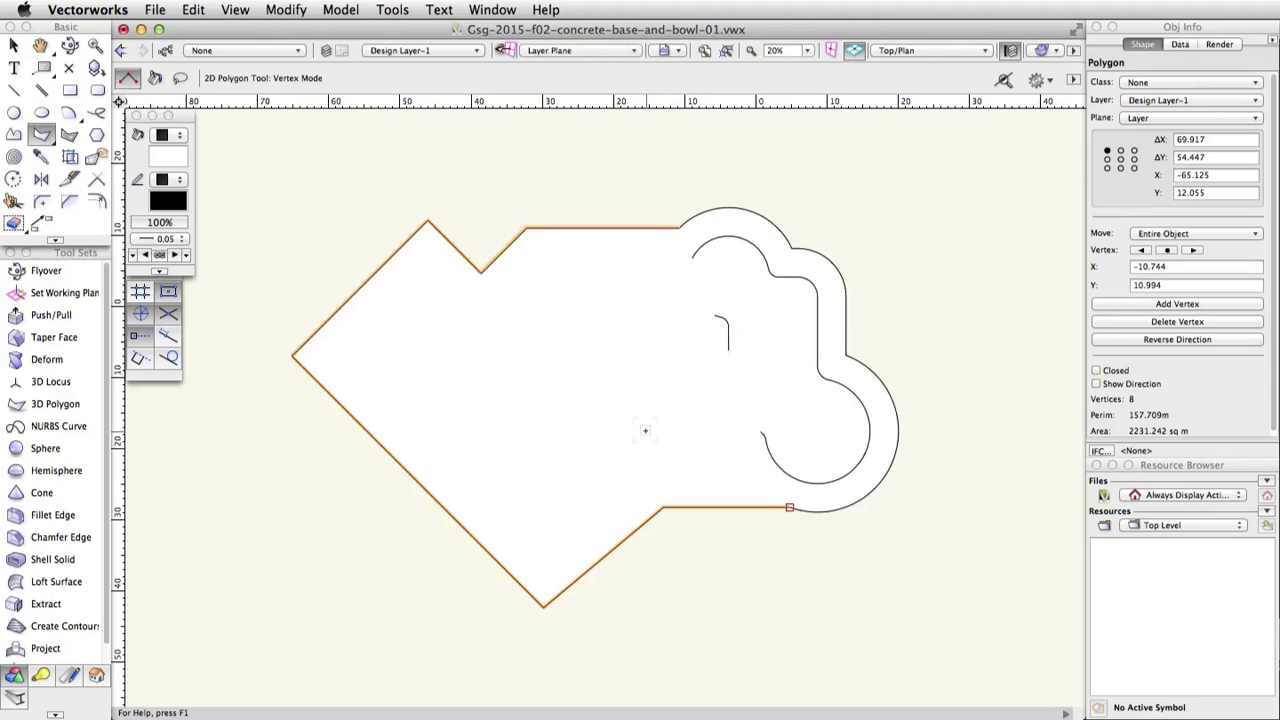
Select the angular polygon with the bowl's outer shape and join them via Add Surface
key(x)
shift+click(818, 255)
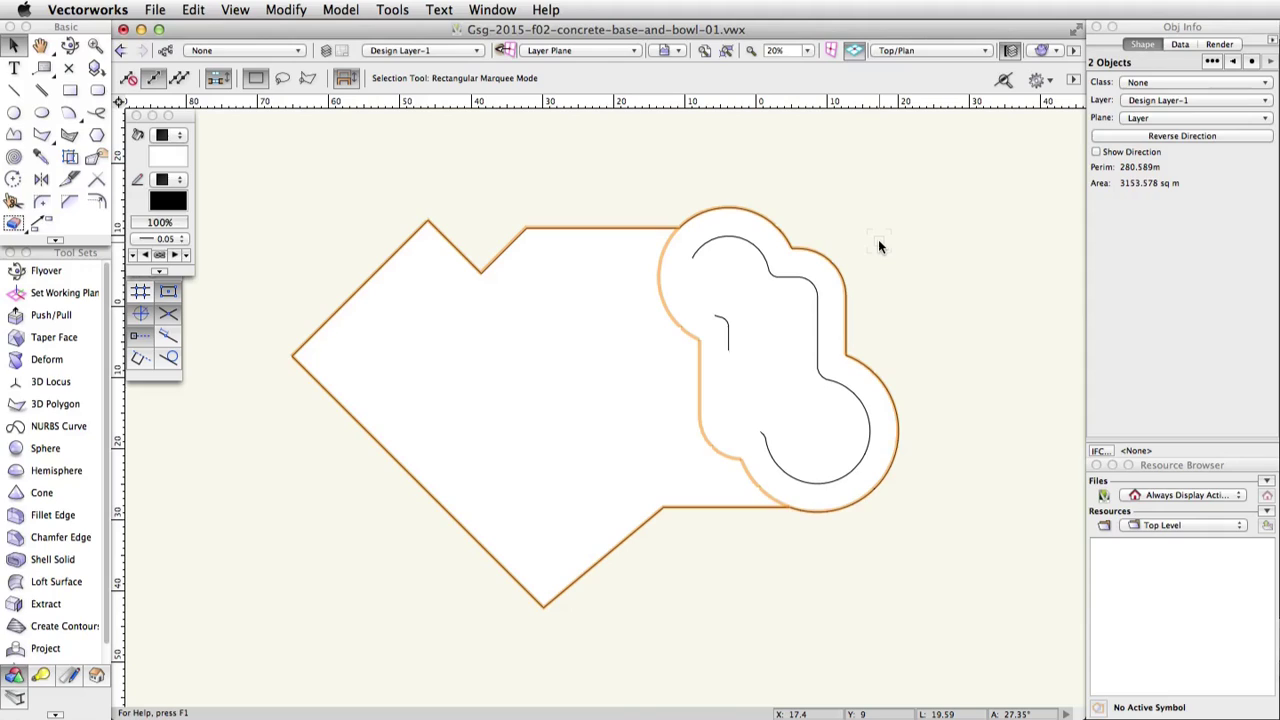
right_click(535, 312)
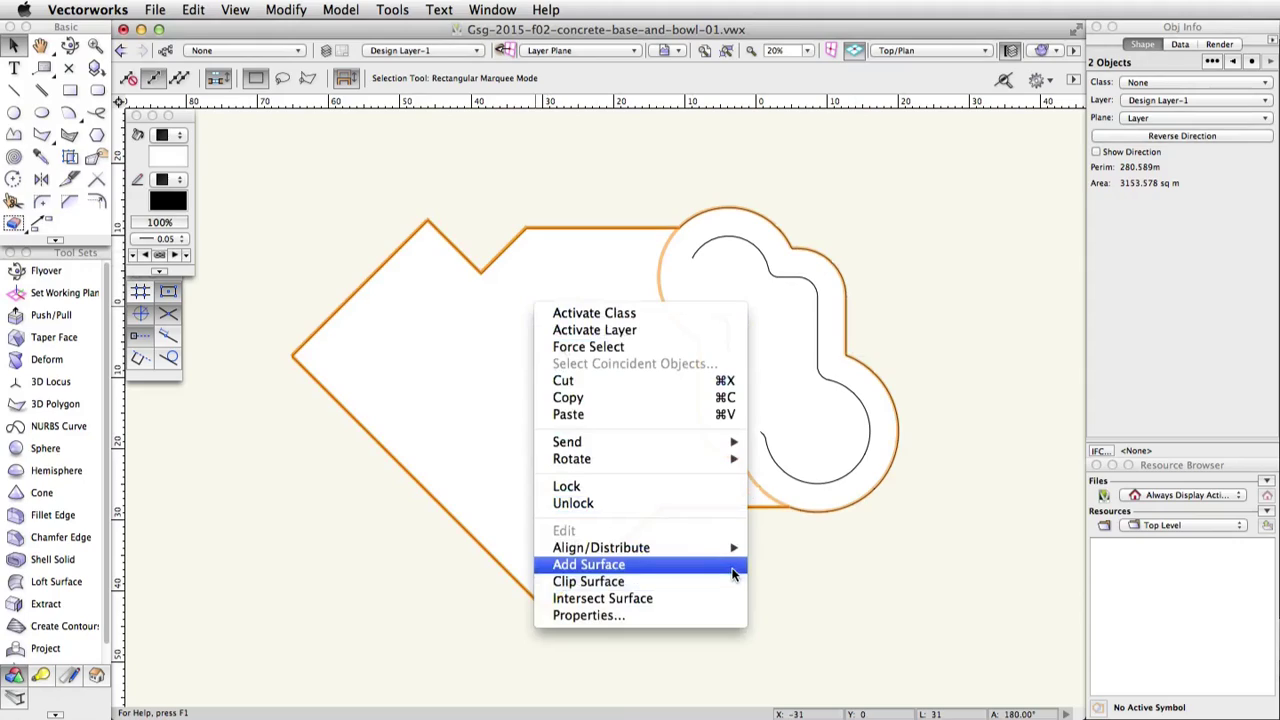
click(732, 573)
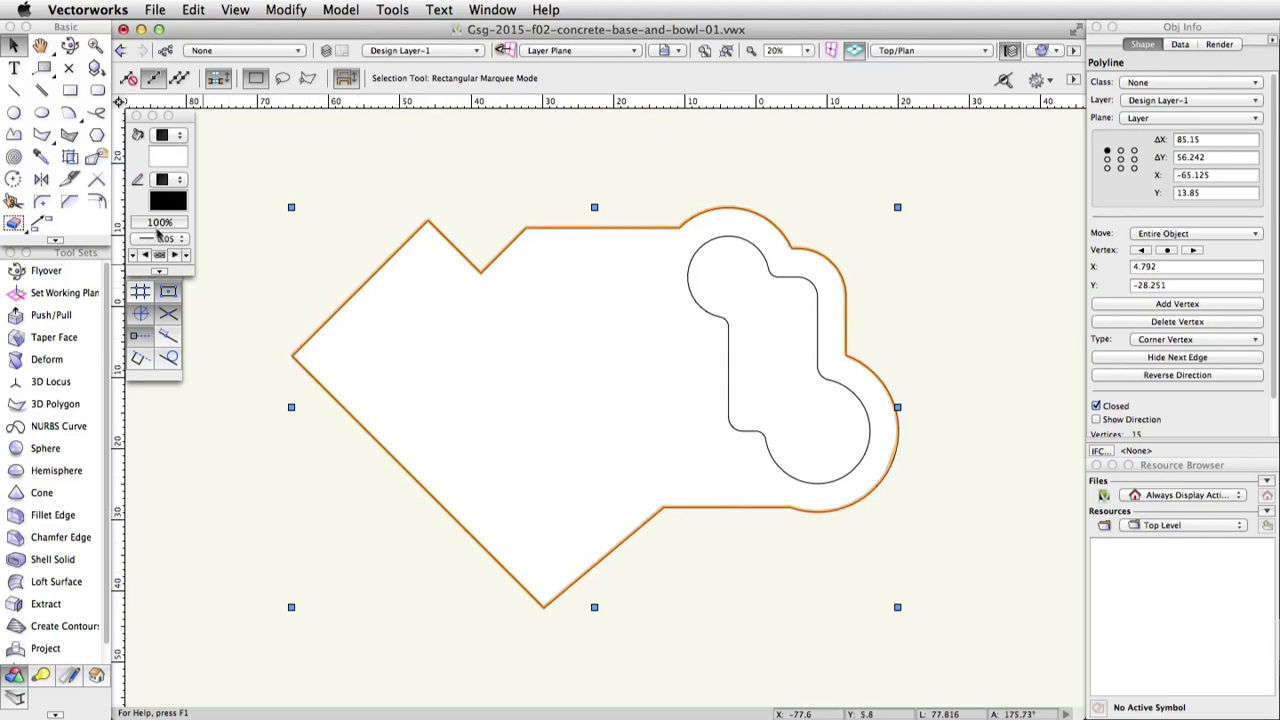
Set the fillet radius to 6.25 and round the corner between the top and diagonal edges
click(44, 201)
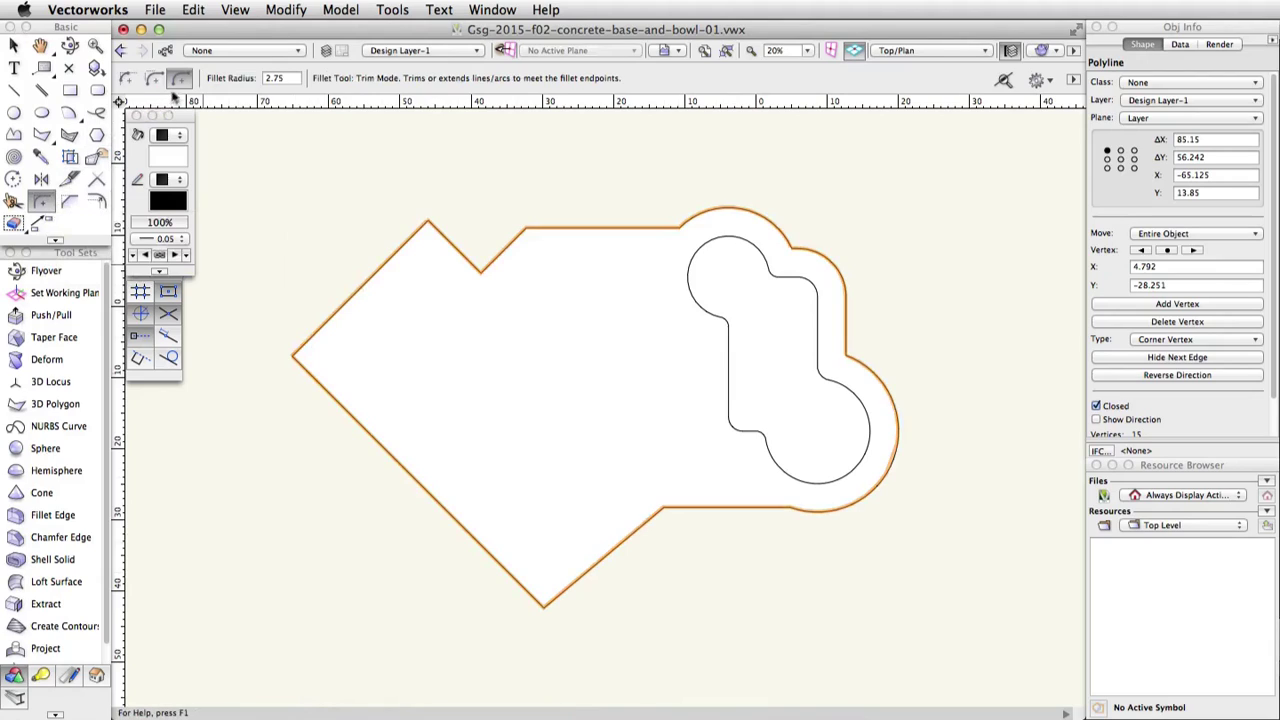
click(243, 78)
text(6.25)
key(Return)
click(594, 228)
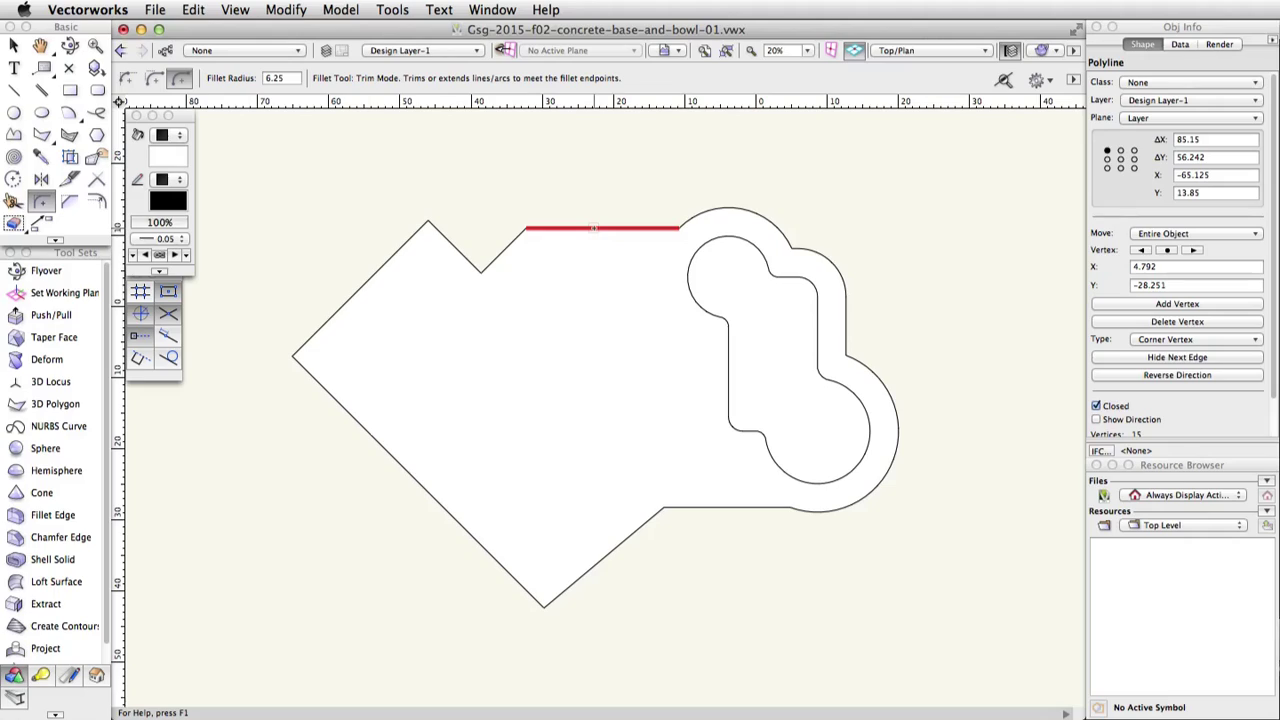
click(502, 247)
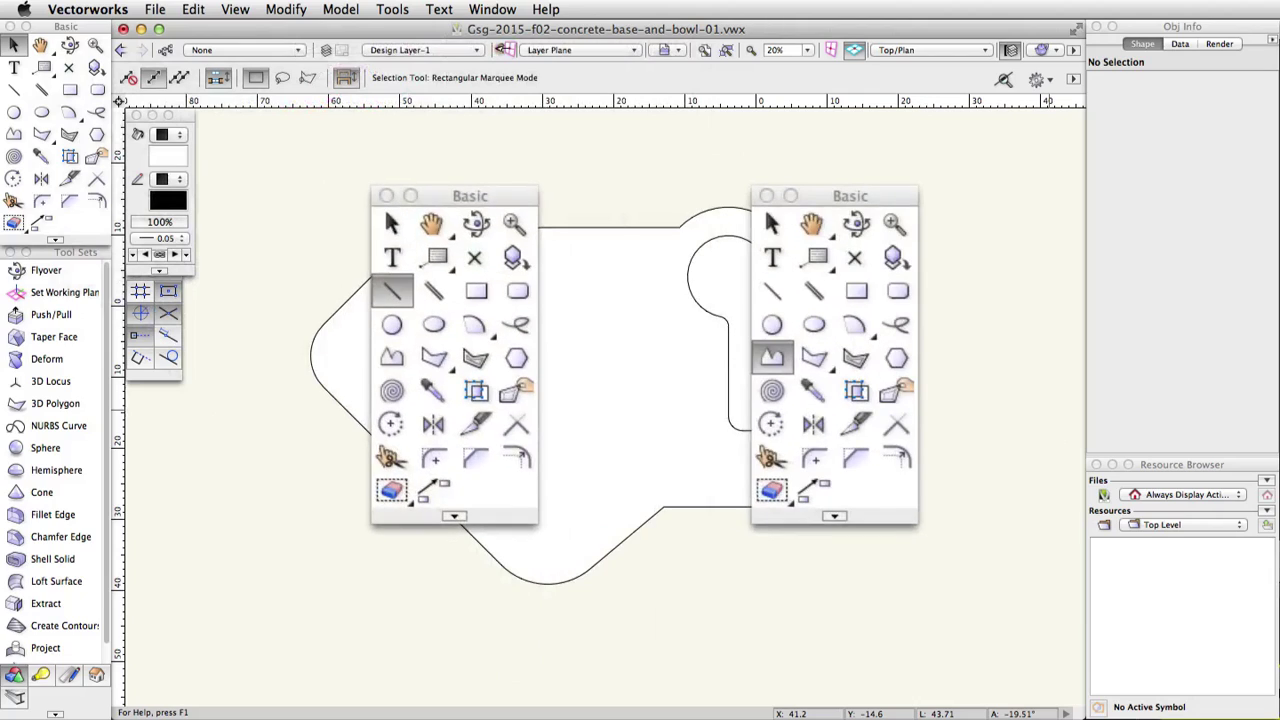
Switch to the Polyline tool and bring up the standard views list
key(p)
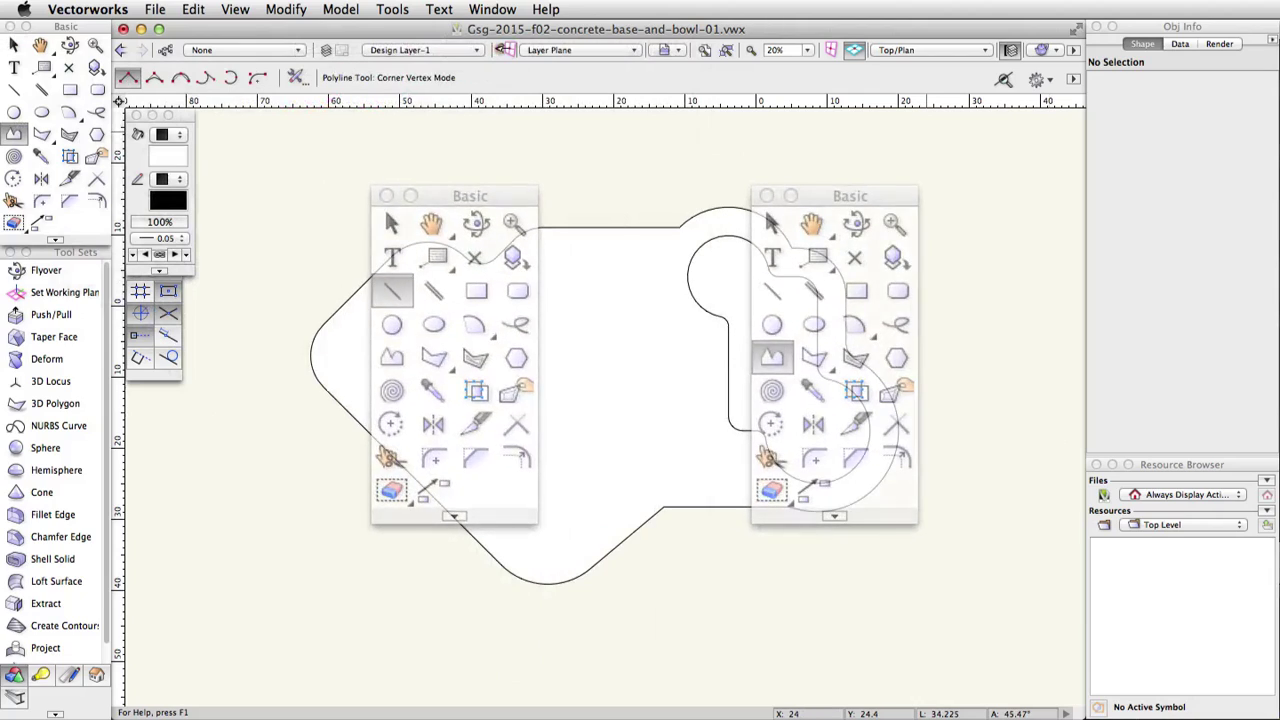
click(982, 52)
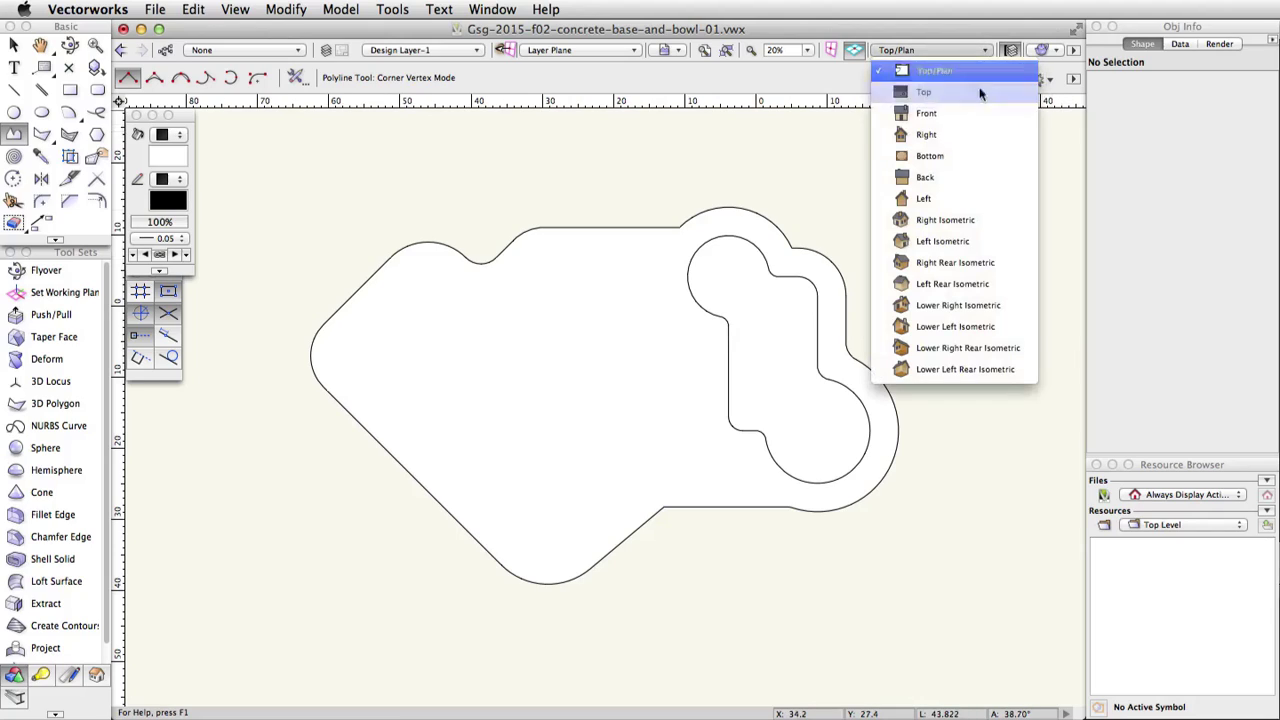
In Right Isometric, Push/Pull the base outline face upward into a 3-unit-thick slab
click(990, 220)
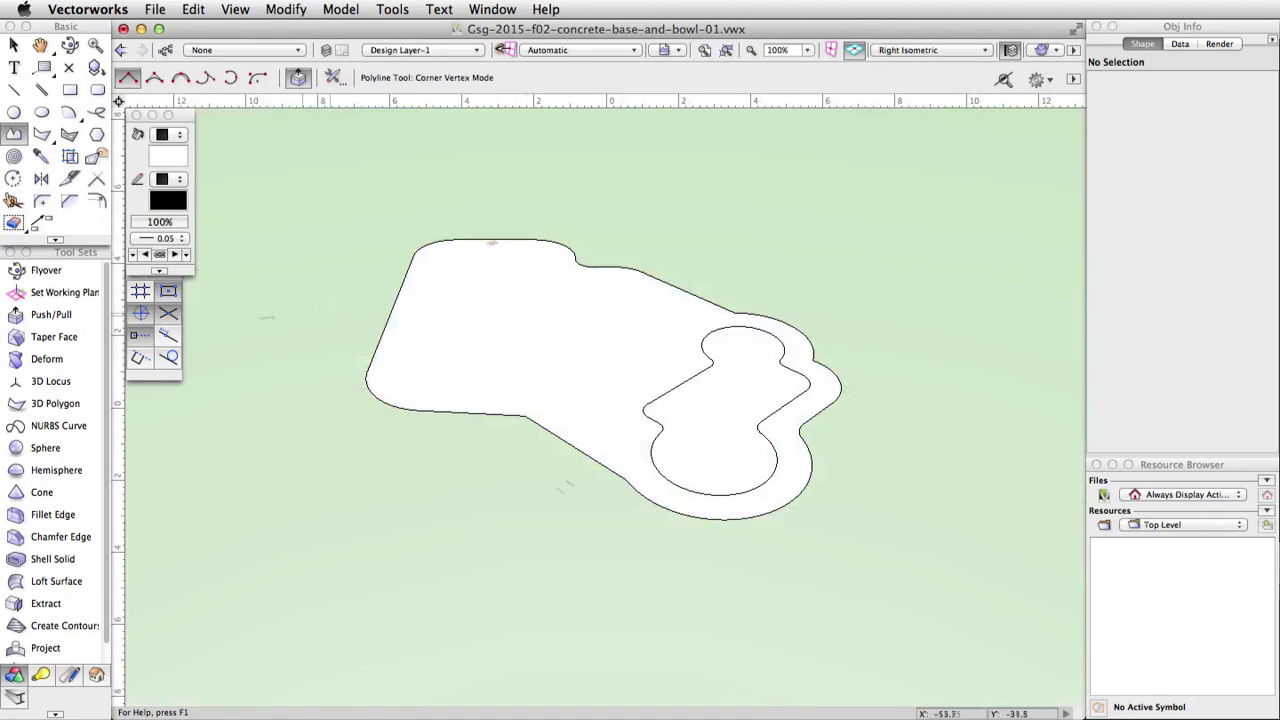
click(55, 318)
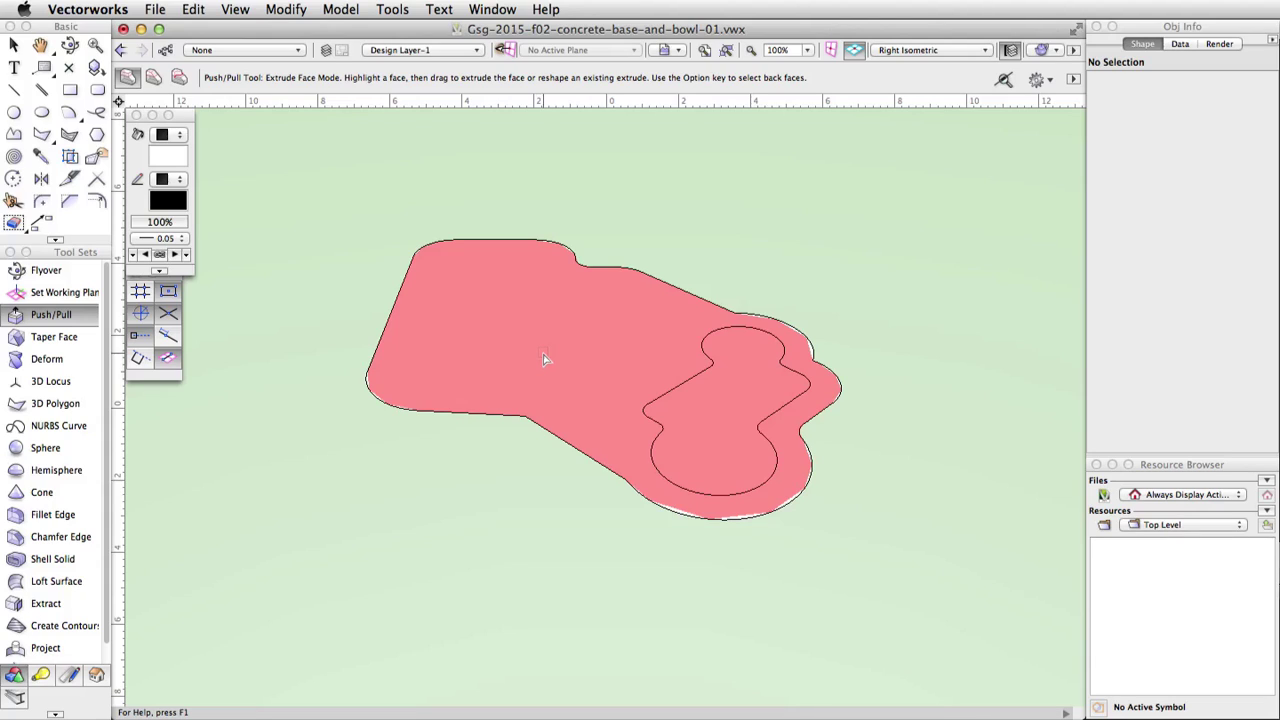
click(543, 354)
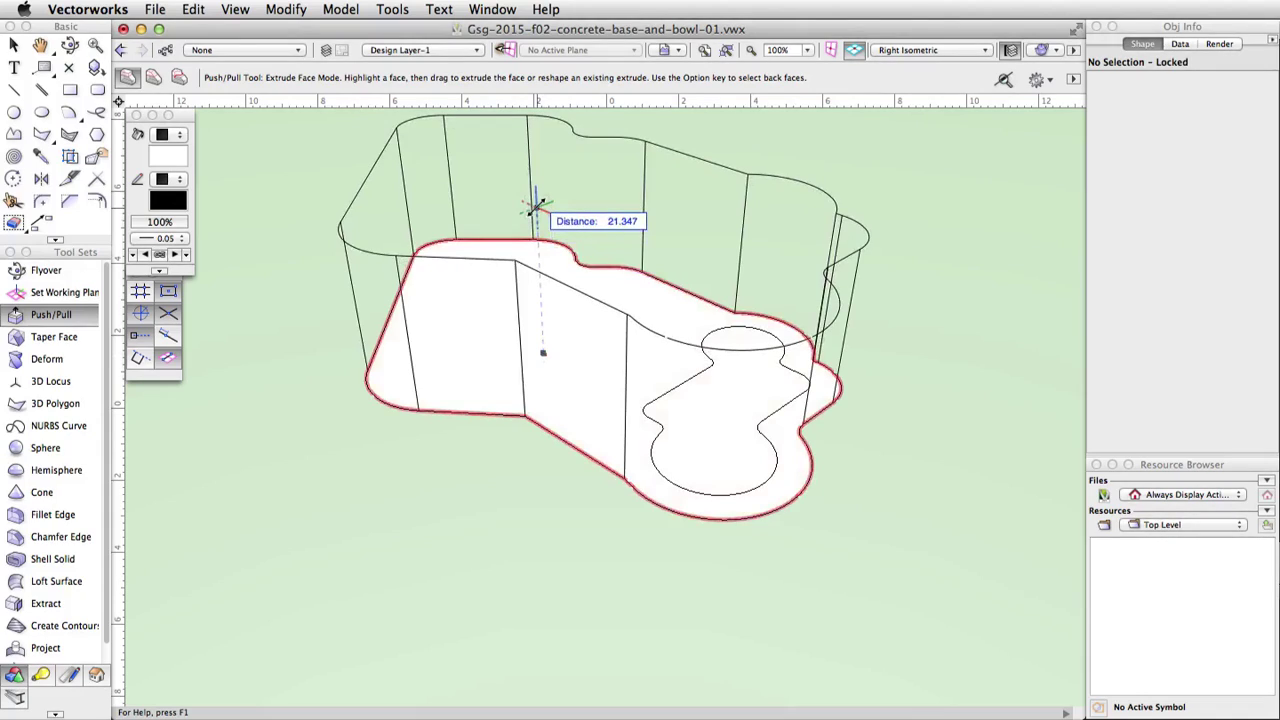
key(Tab)
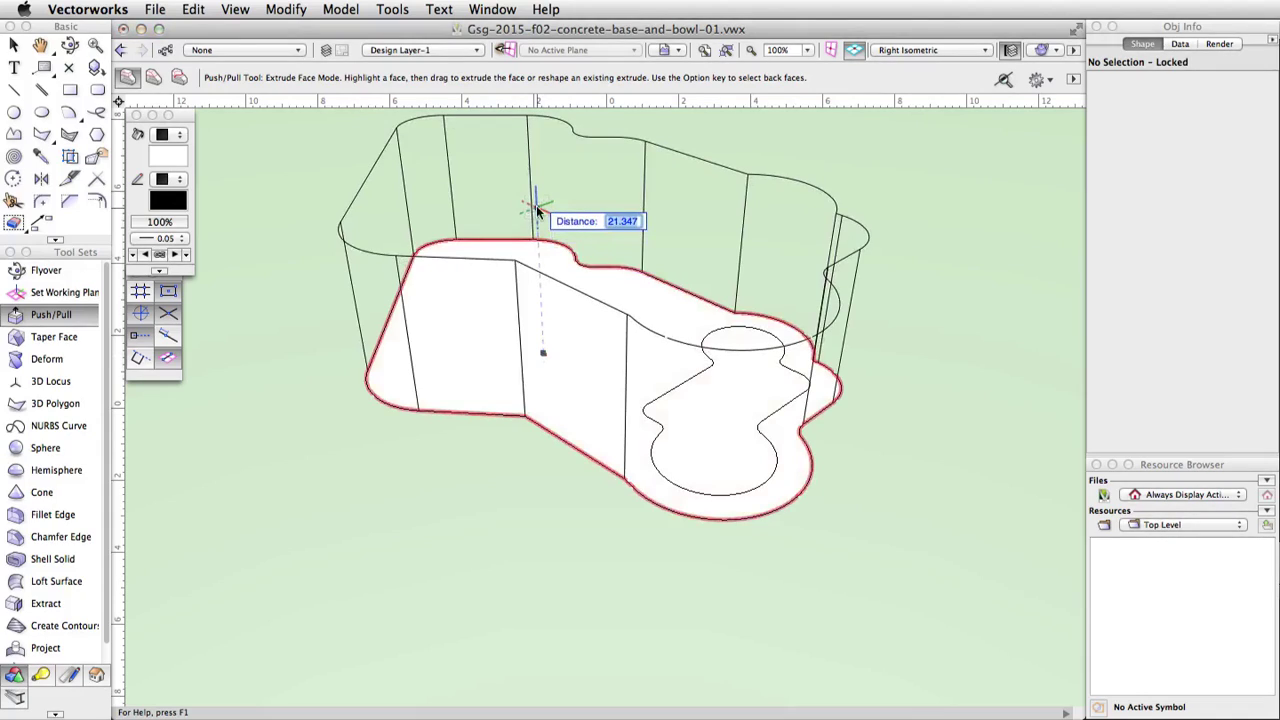
text(3)
key(Return)
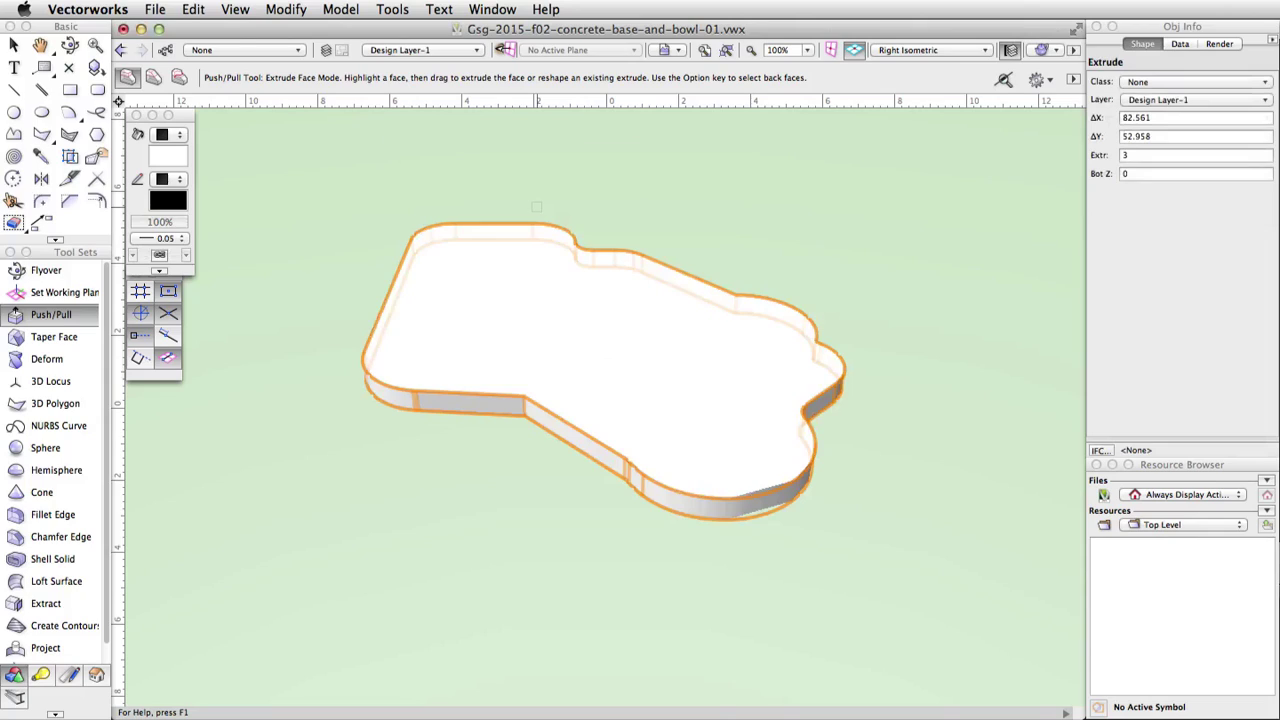
click(967, 55)
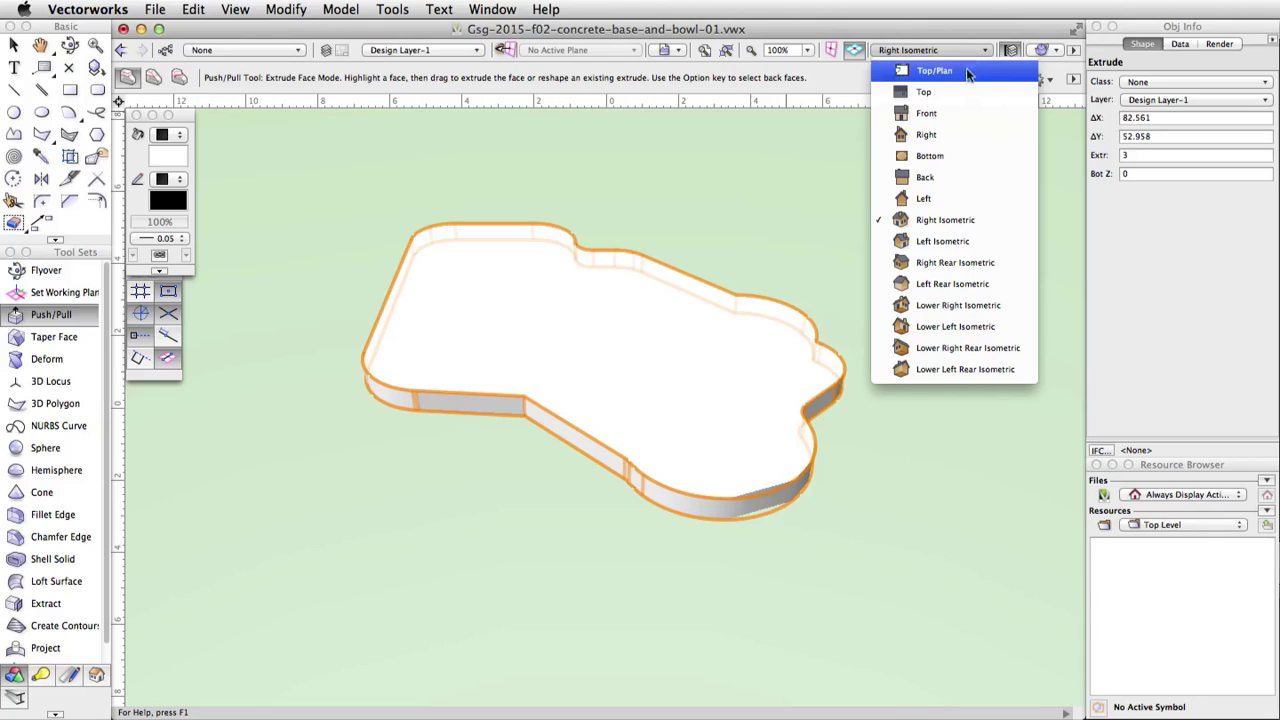
In Top view, draw a straight polyline from the slab's bottom edge to its top edge
click(965, 93)
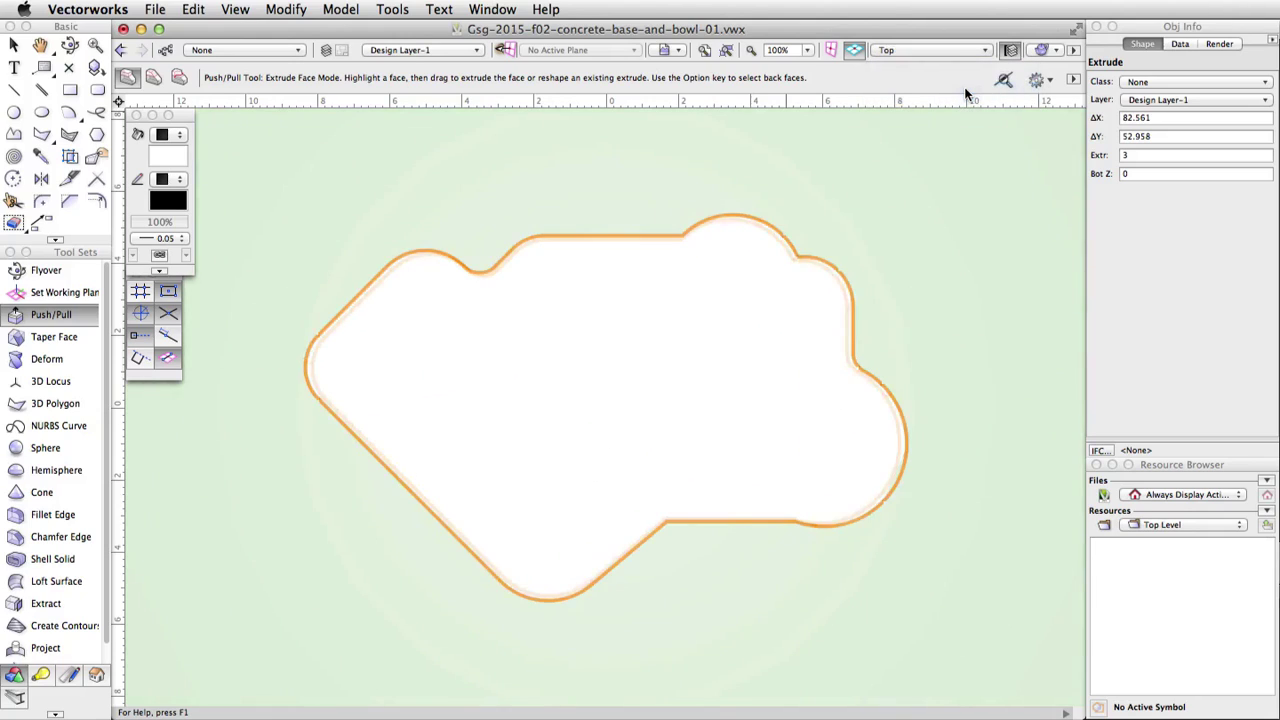
click(15, 138)
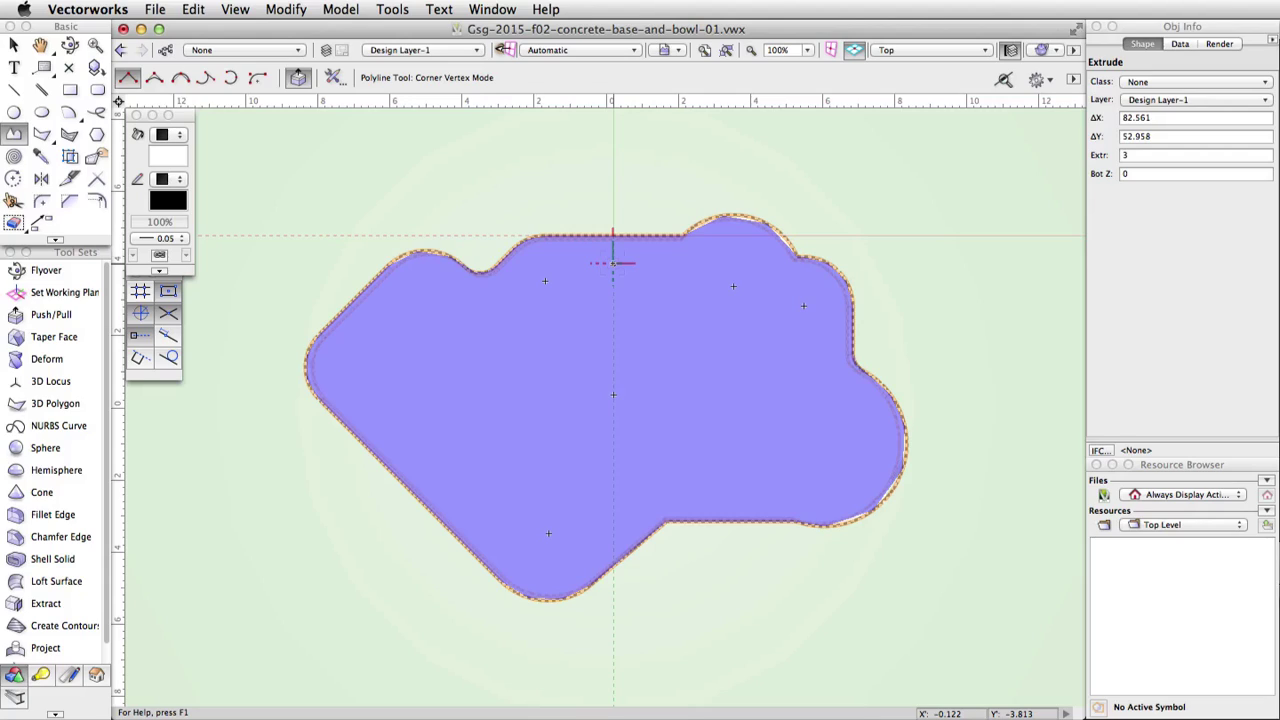
click(666, 520)
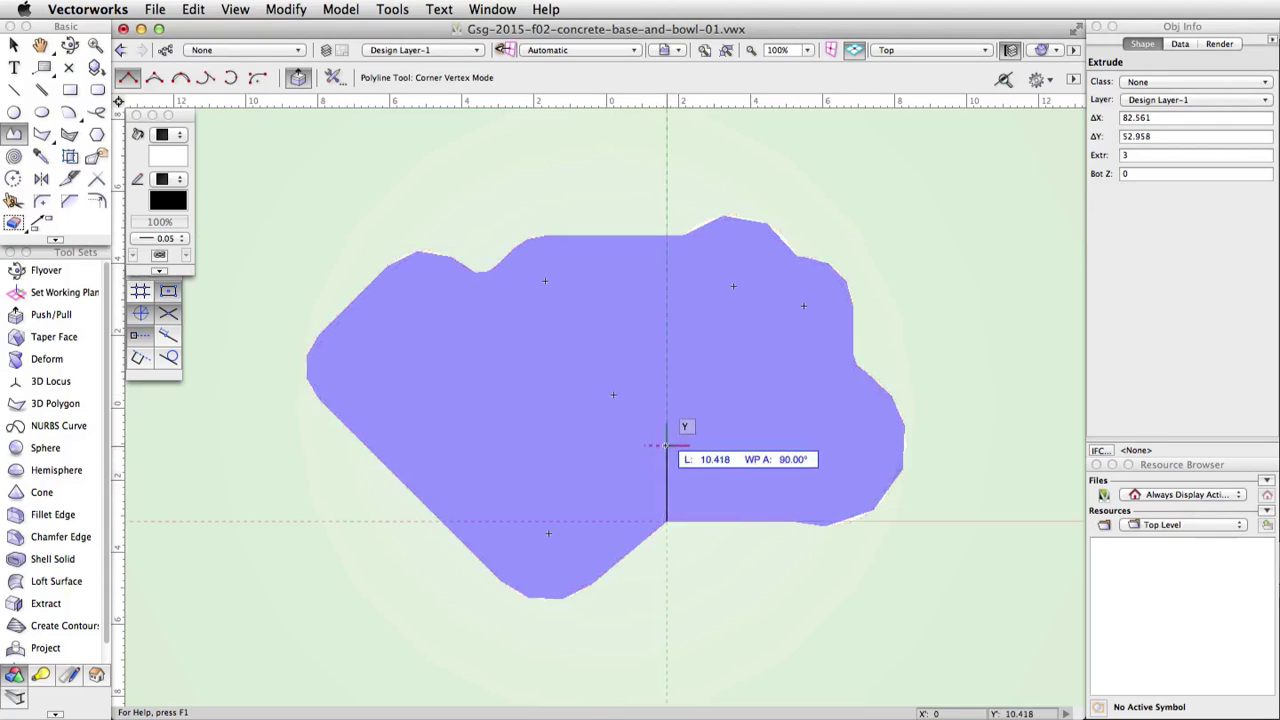
double_click(667, 236)
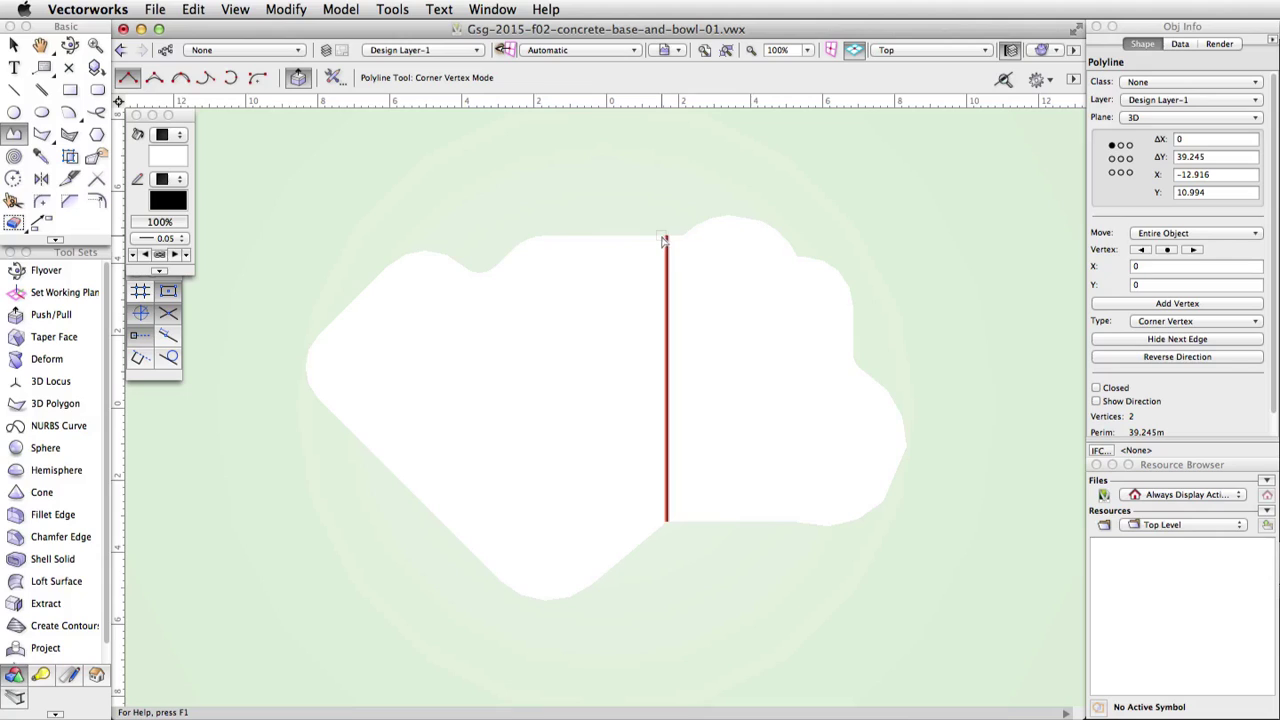
click(988, 50)
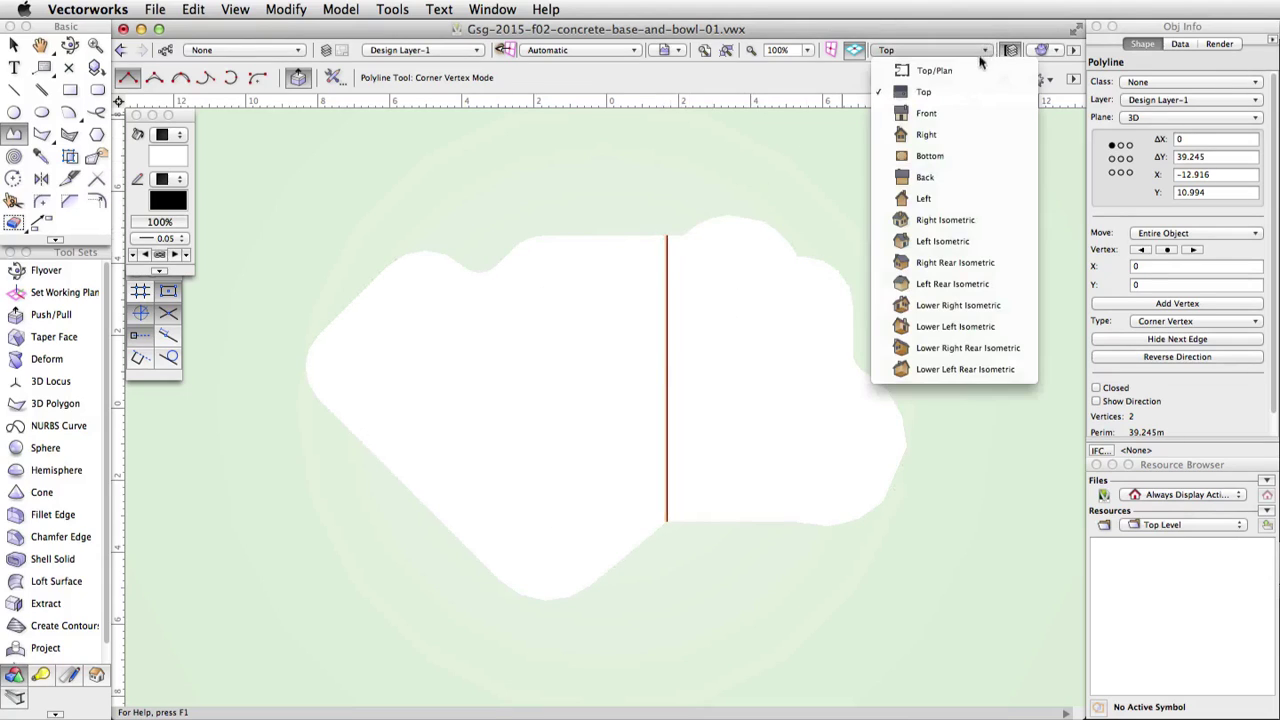
click(977, 240)
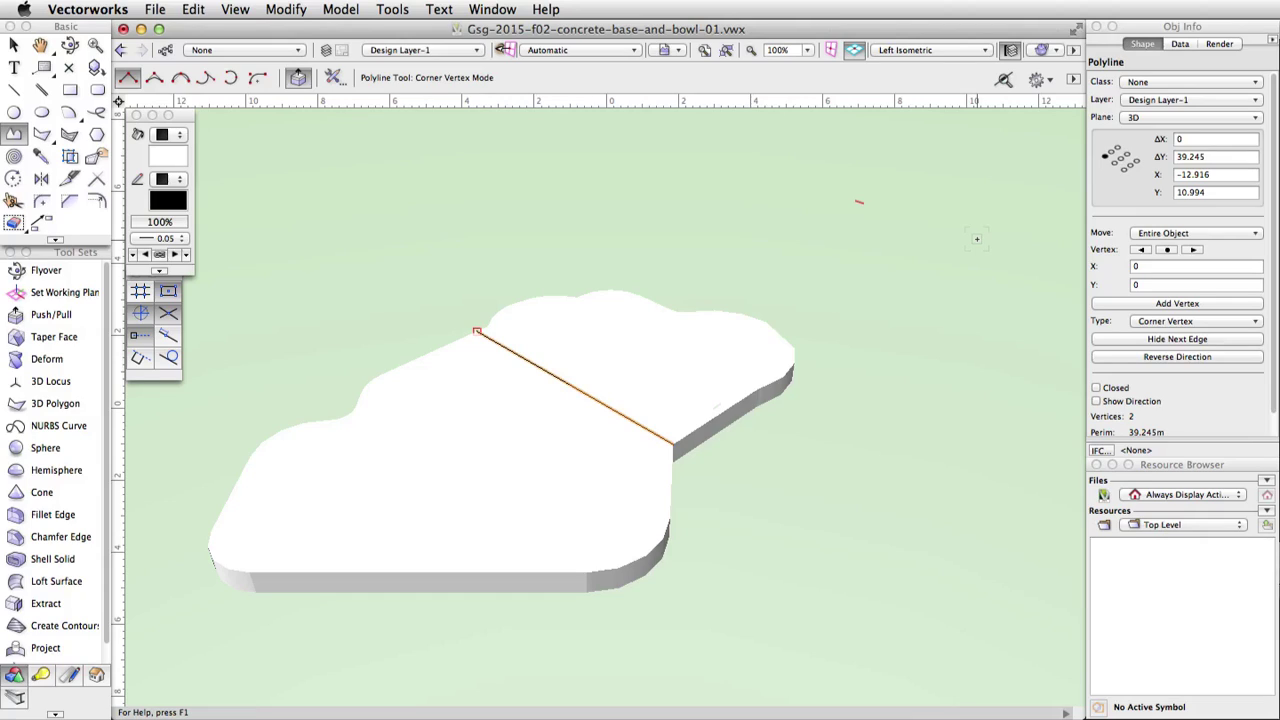
Use Push/Pull Sub-Face mode with the dividing line to lower the slab's left part by 1.5
click(67, 319)
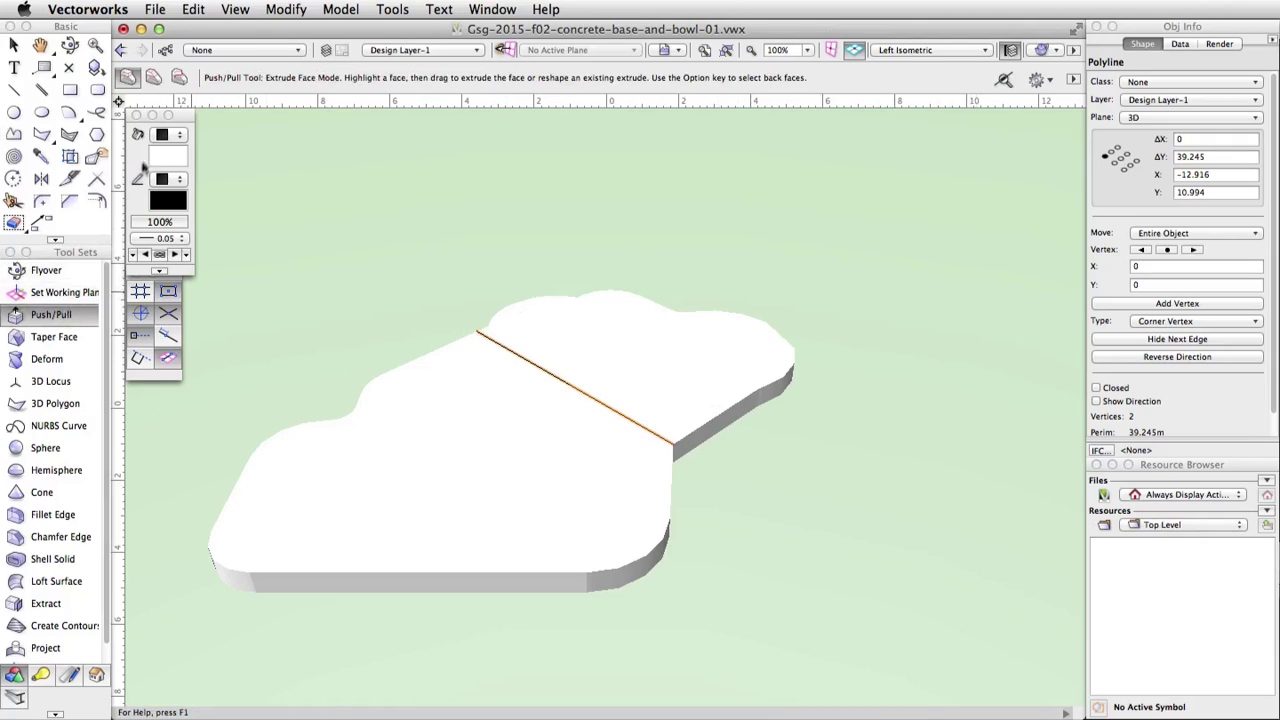
click(179, 78)
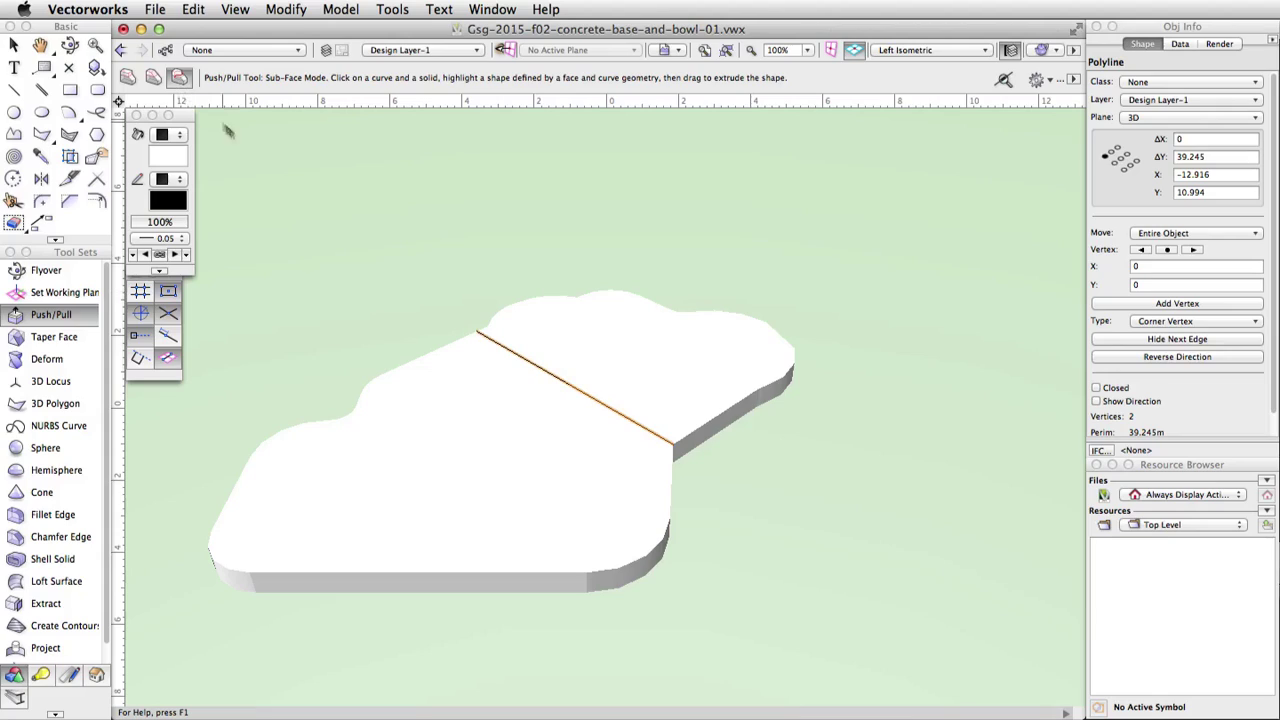
click(513, 358)
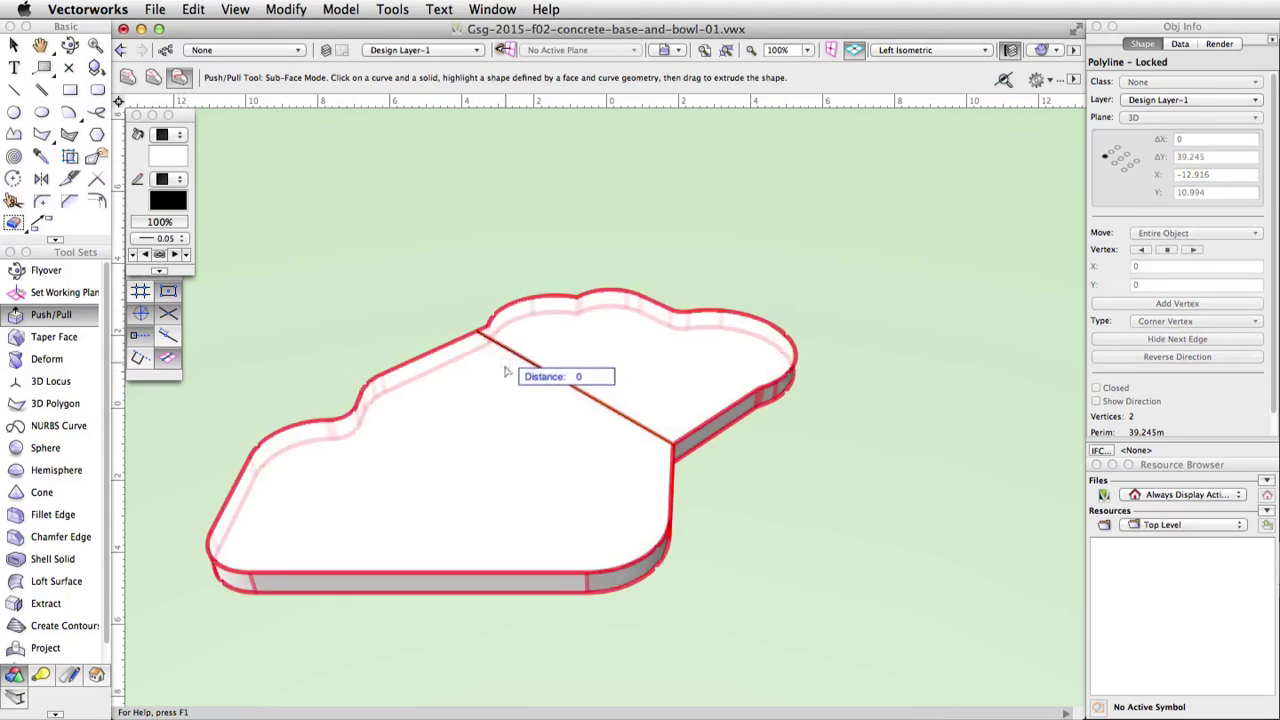
click(486, 437)
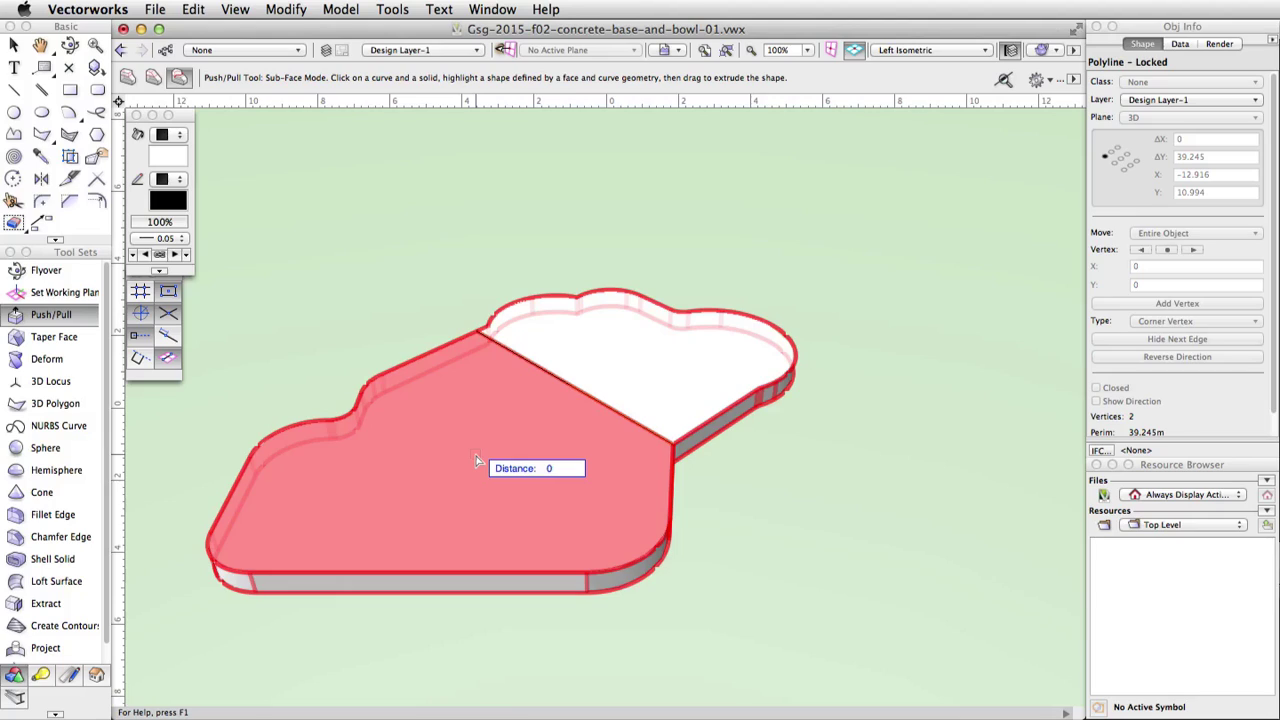
drag(475, 458, 478, 622)
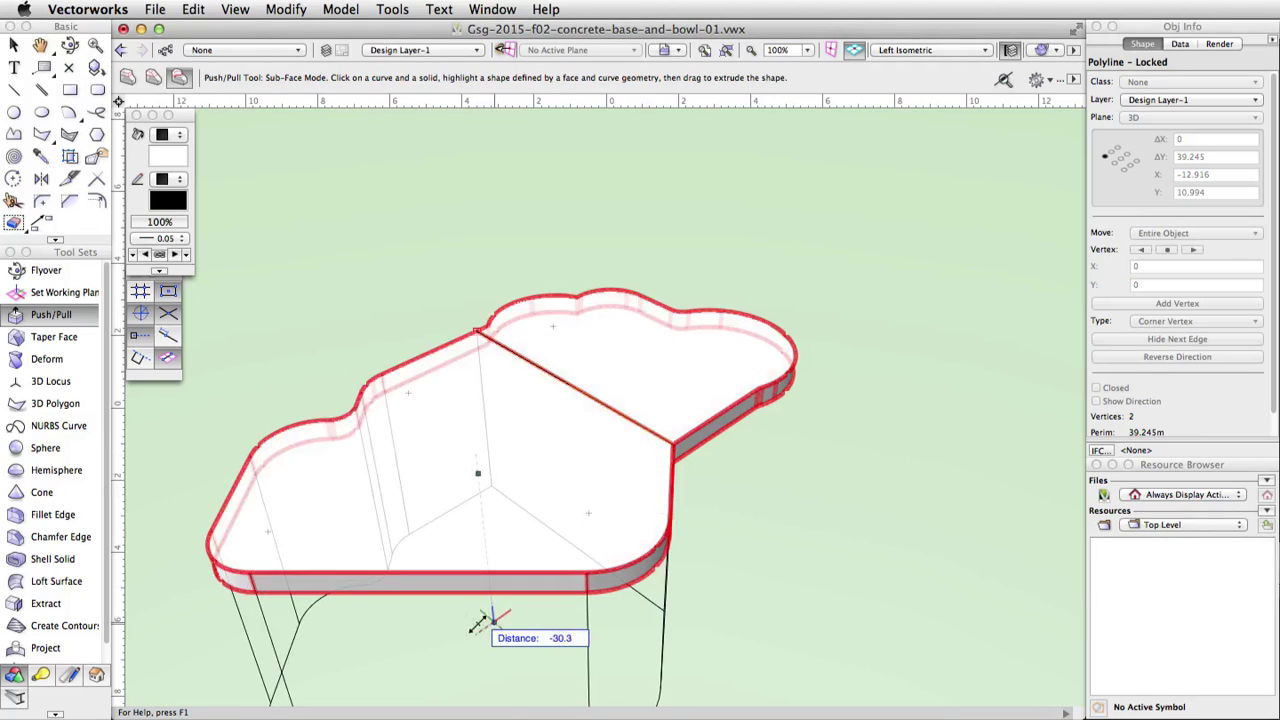
key(Tab)
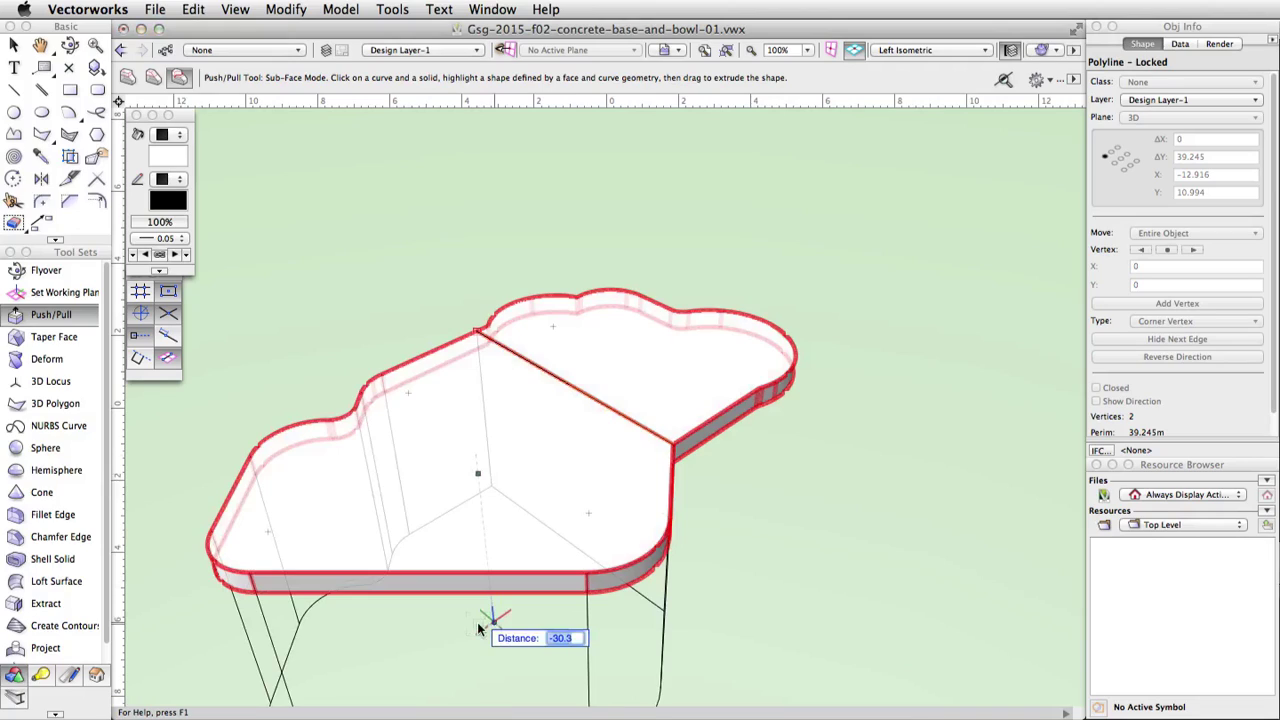
text(-1.5)
key(Return)
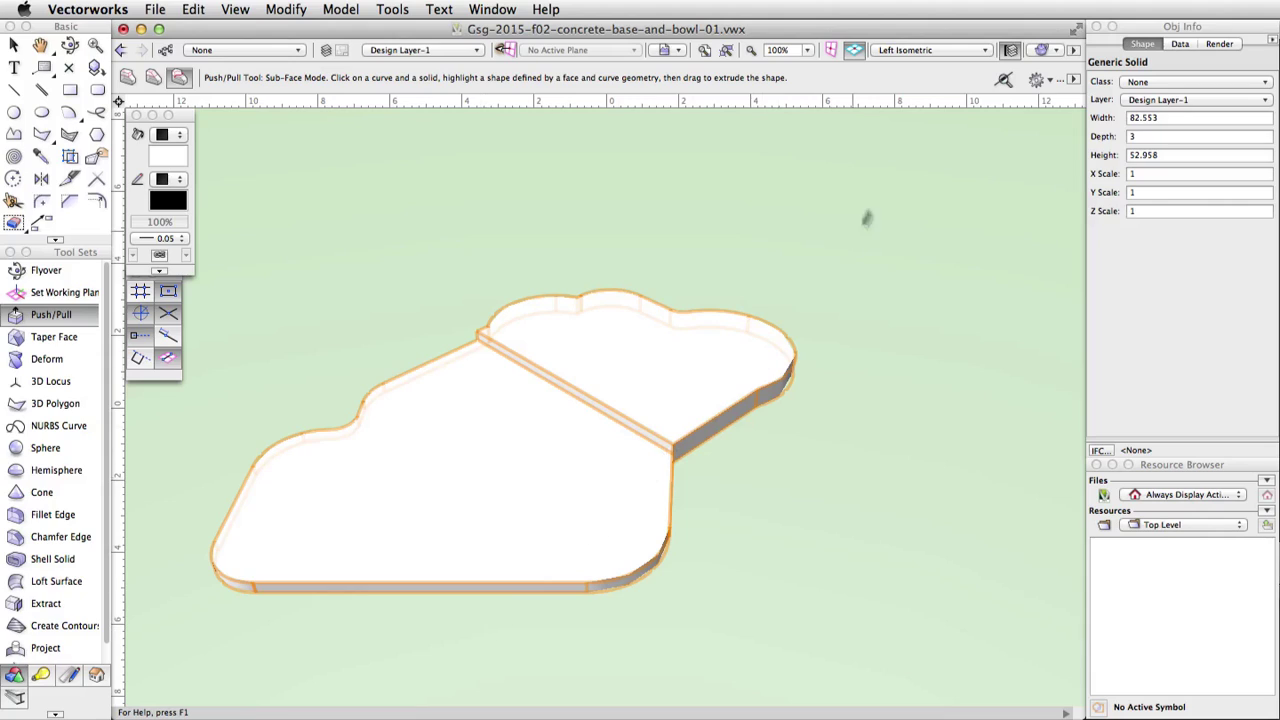
In Top view, draw a two-arc Point on Arc polyline from the slab's top edge to its bottom edge
click(983, 52)
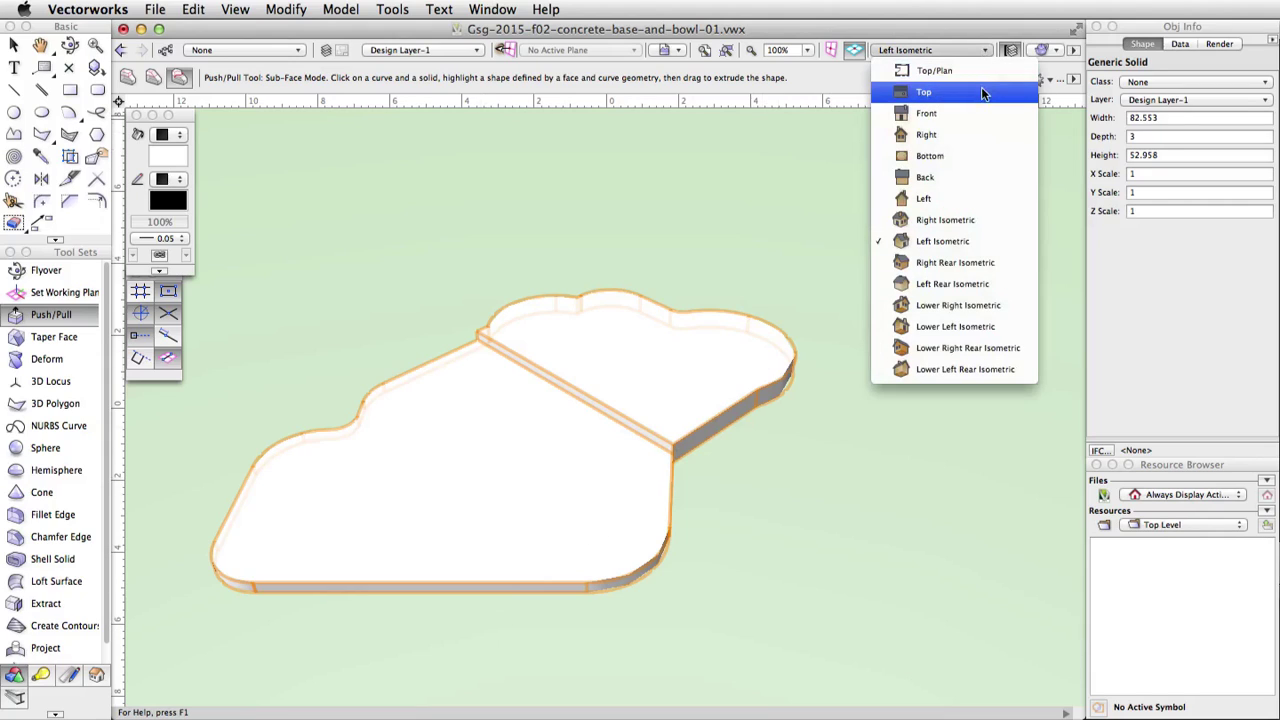
click(982, 91)
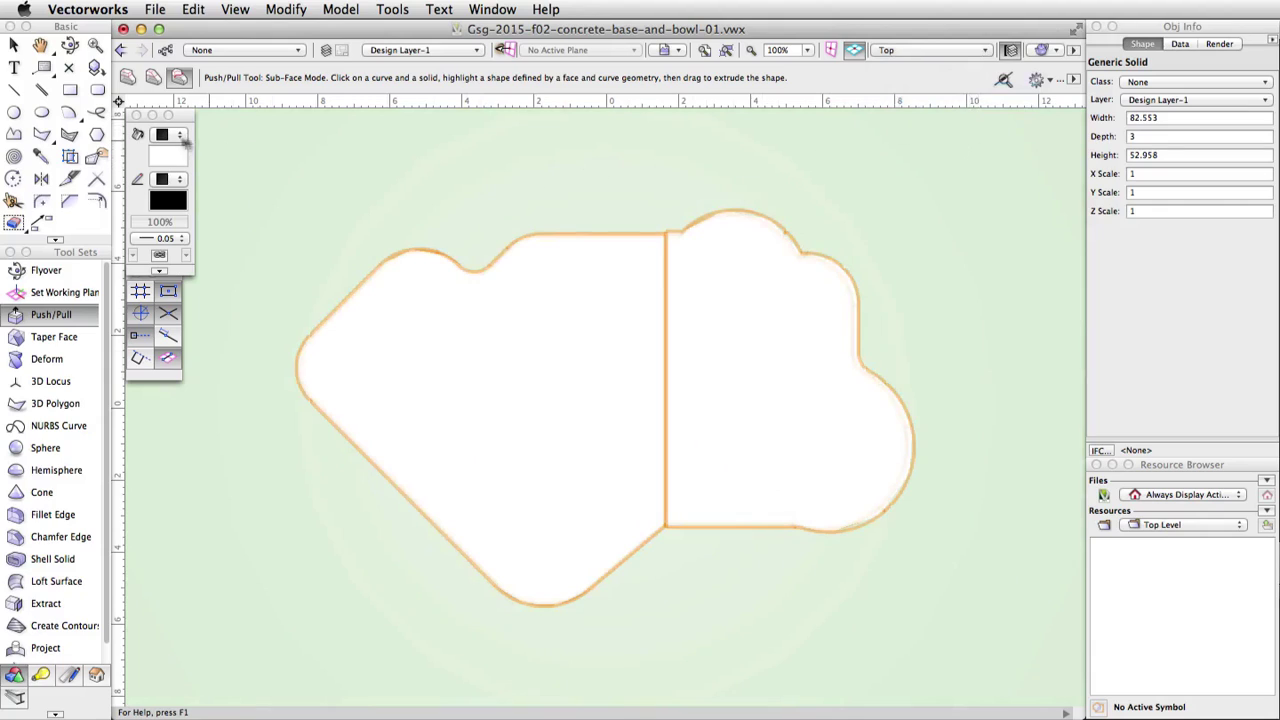
click(18, 133)
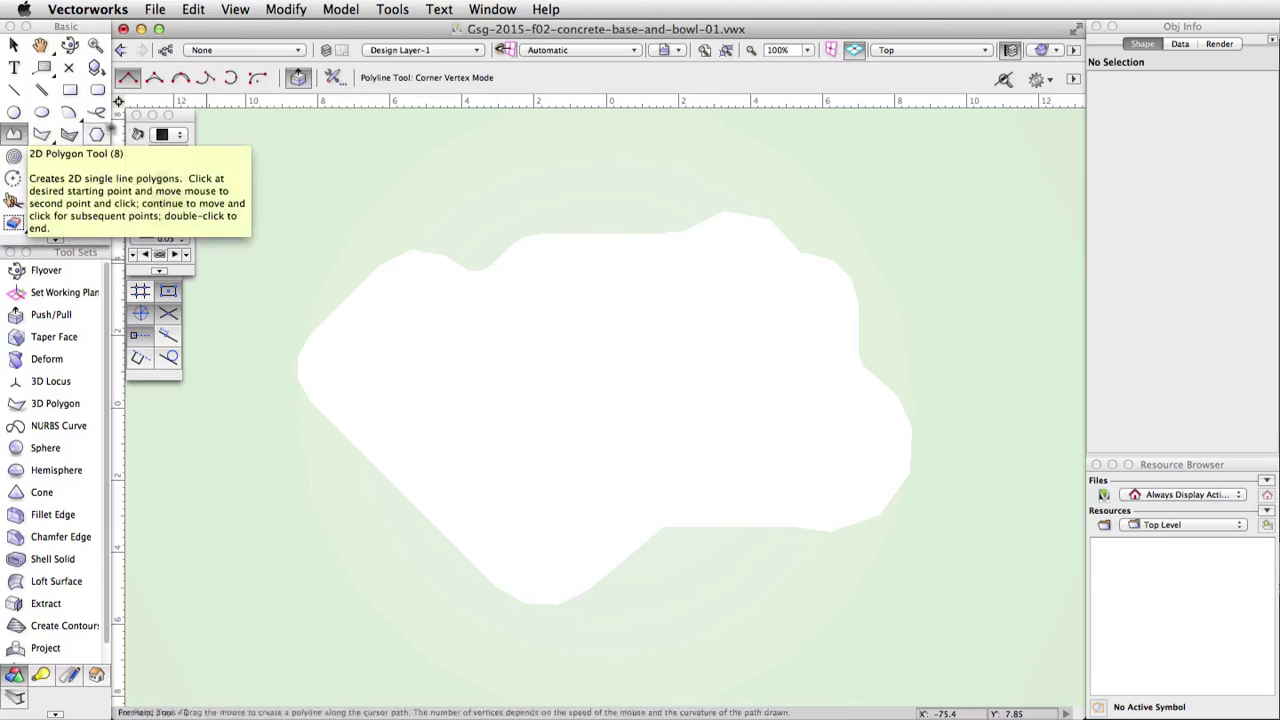
click(229, 77)
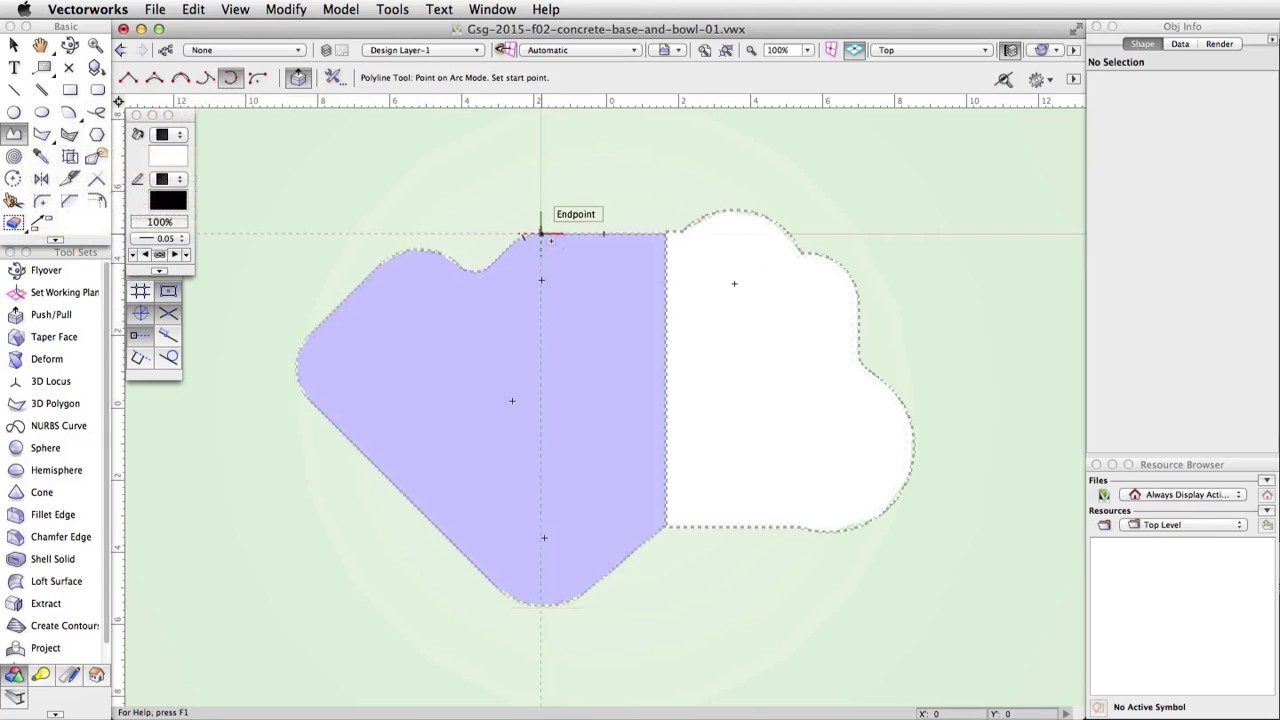
click(541, 233)
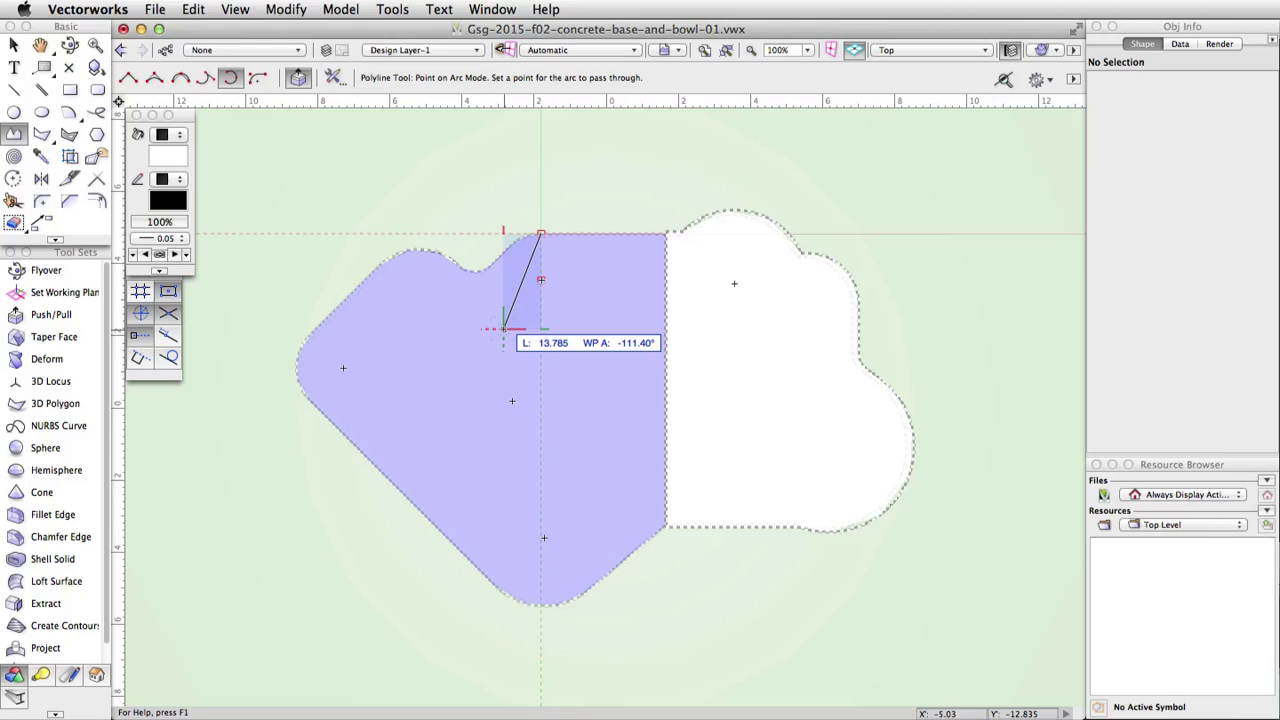
click(503, 328)
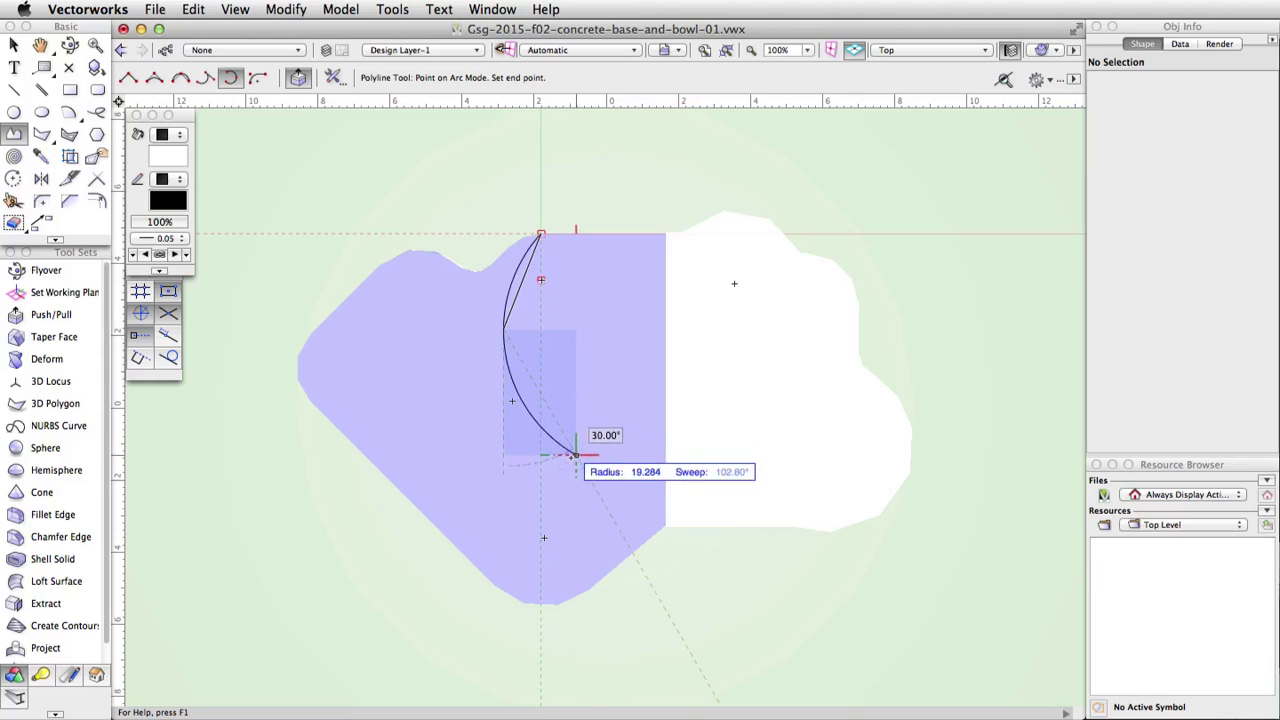
click(555, 458)
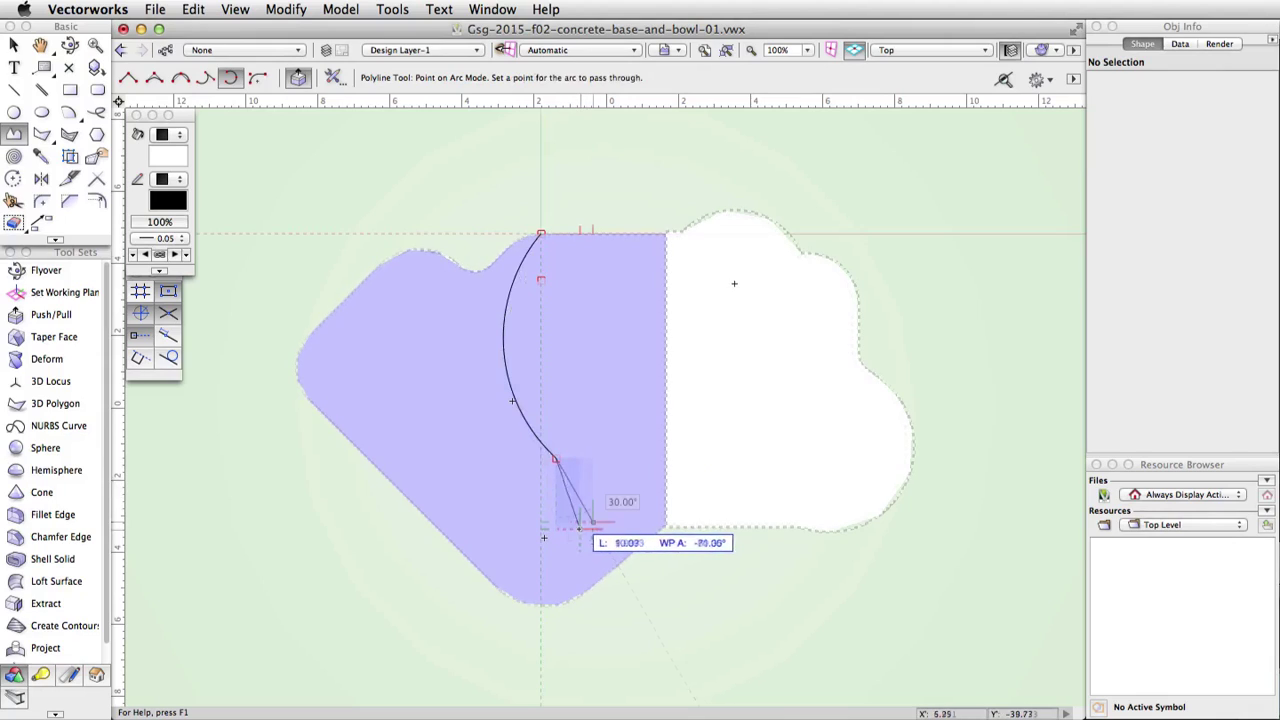
click(579, 529)
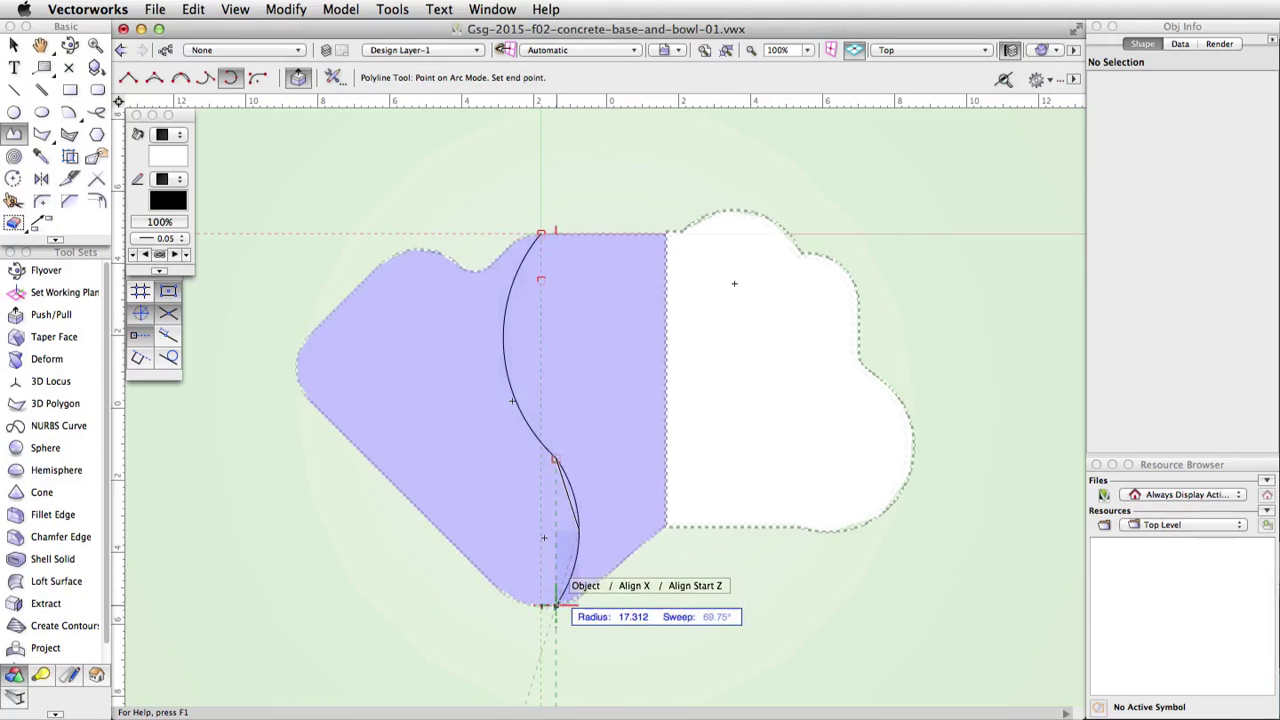
double_click(555, 605)
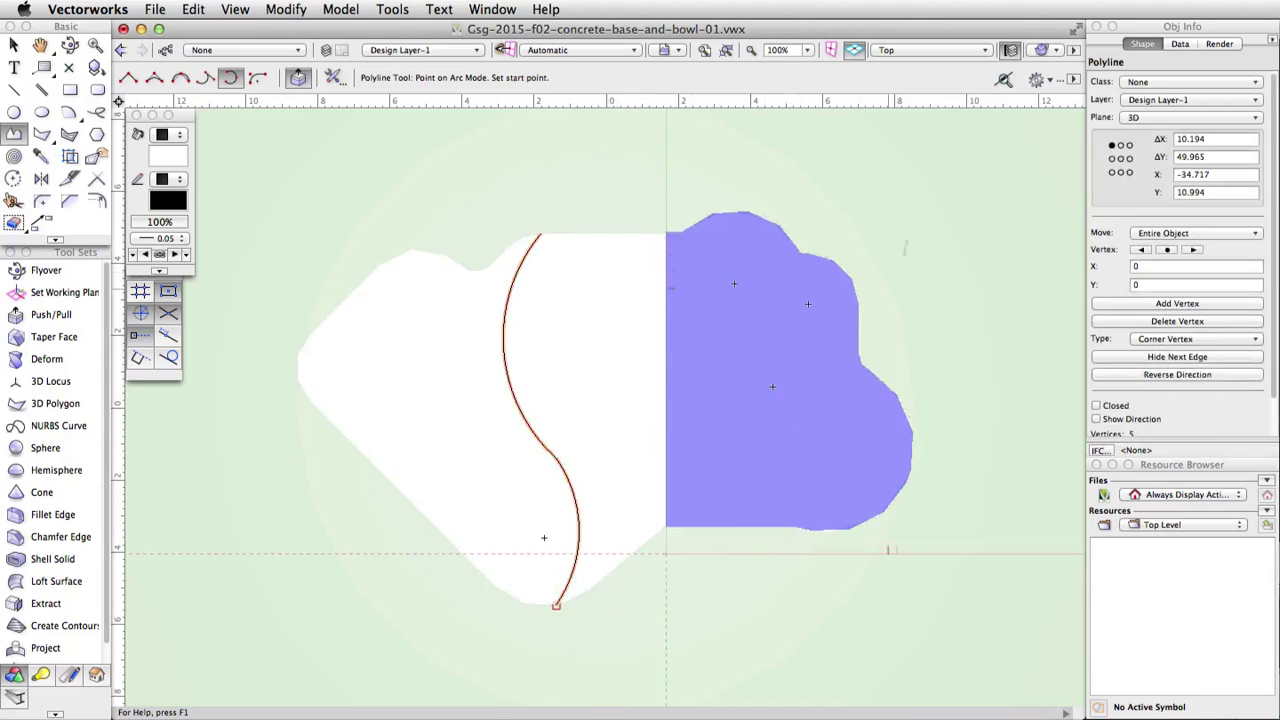
click(984, 50)
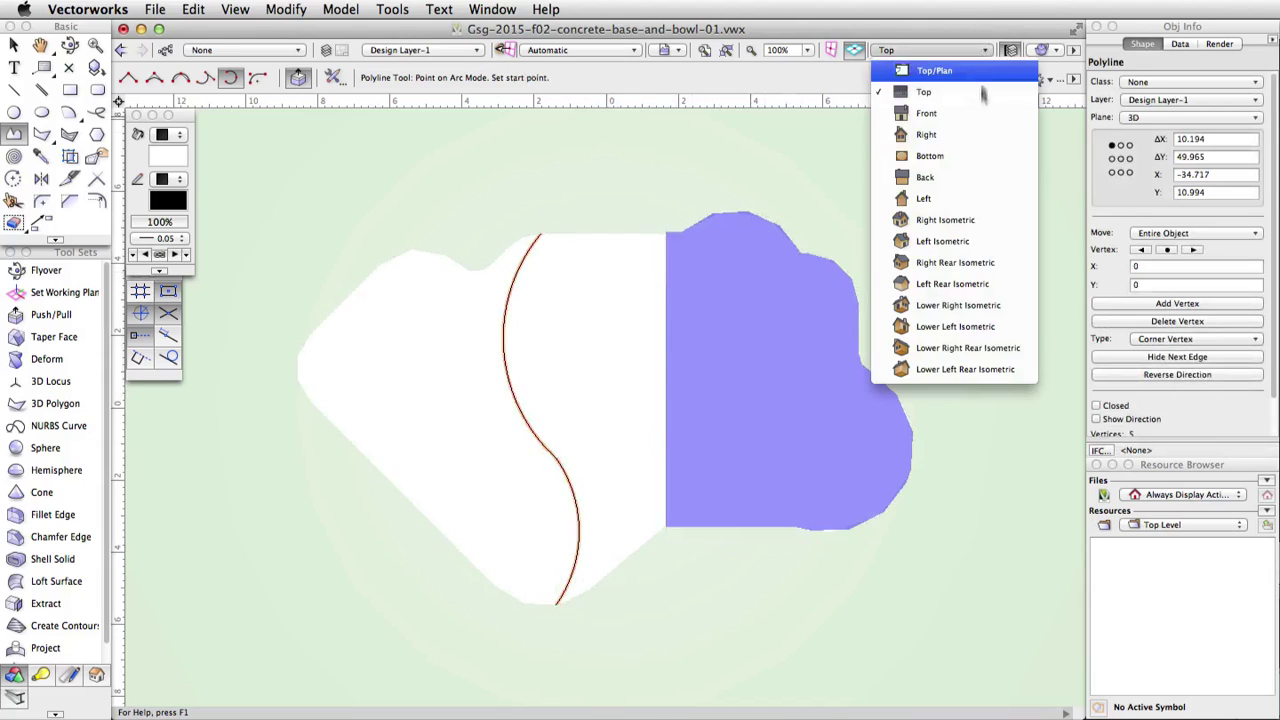
In Left Isometric, push the front sub-face beyond the S-curve down by -1.2
click(981, 248)
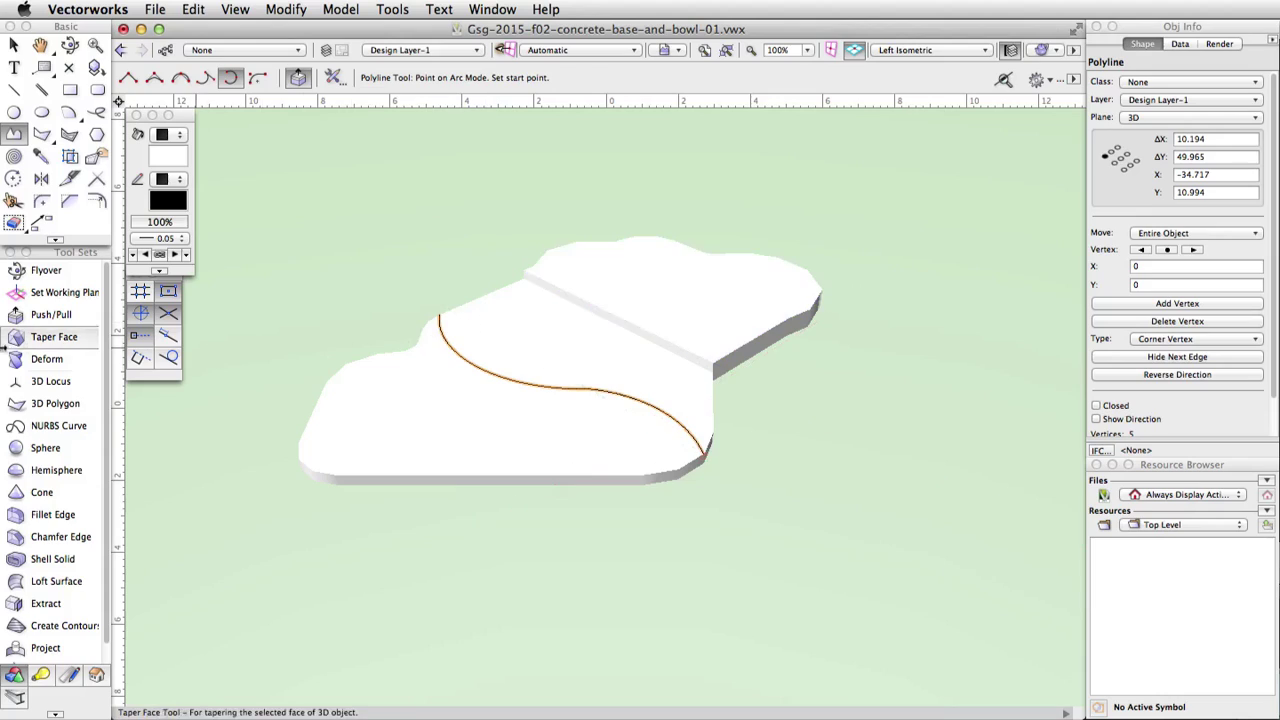
click(40, 314)
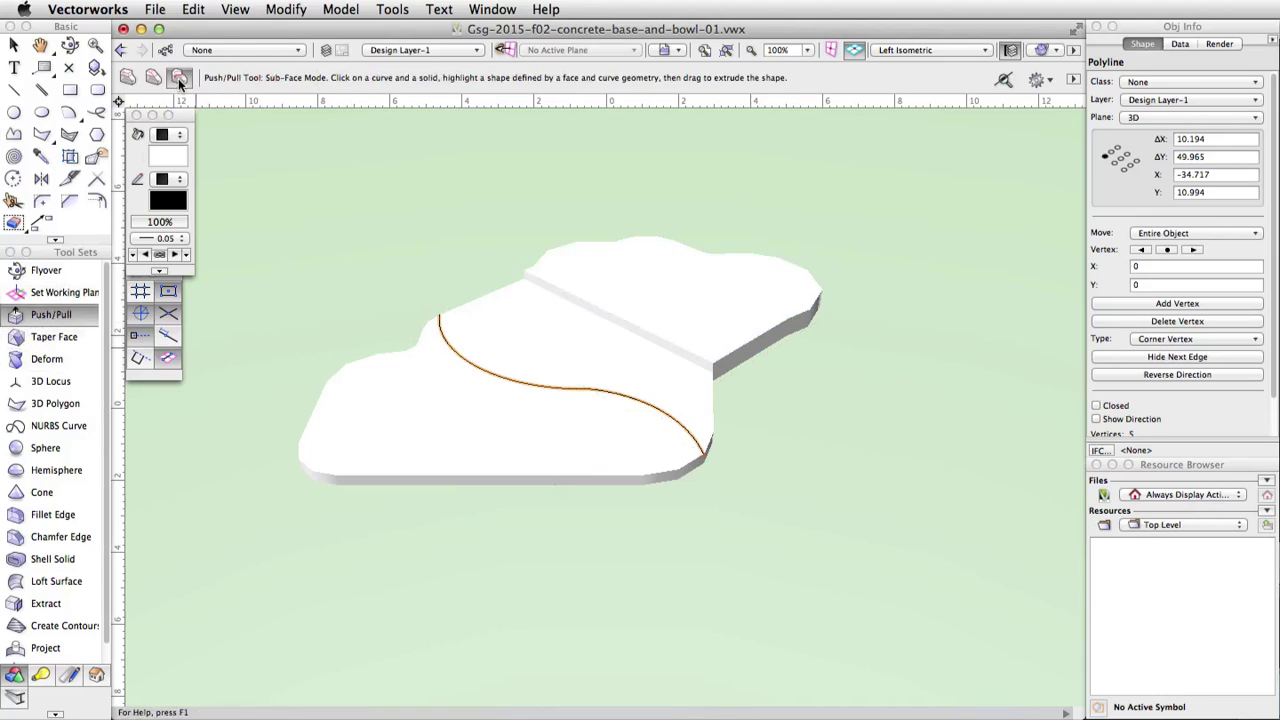
click(461, 365)
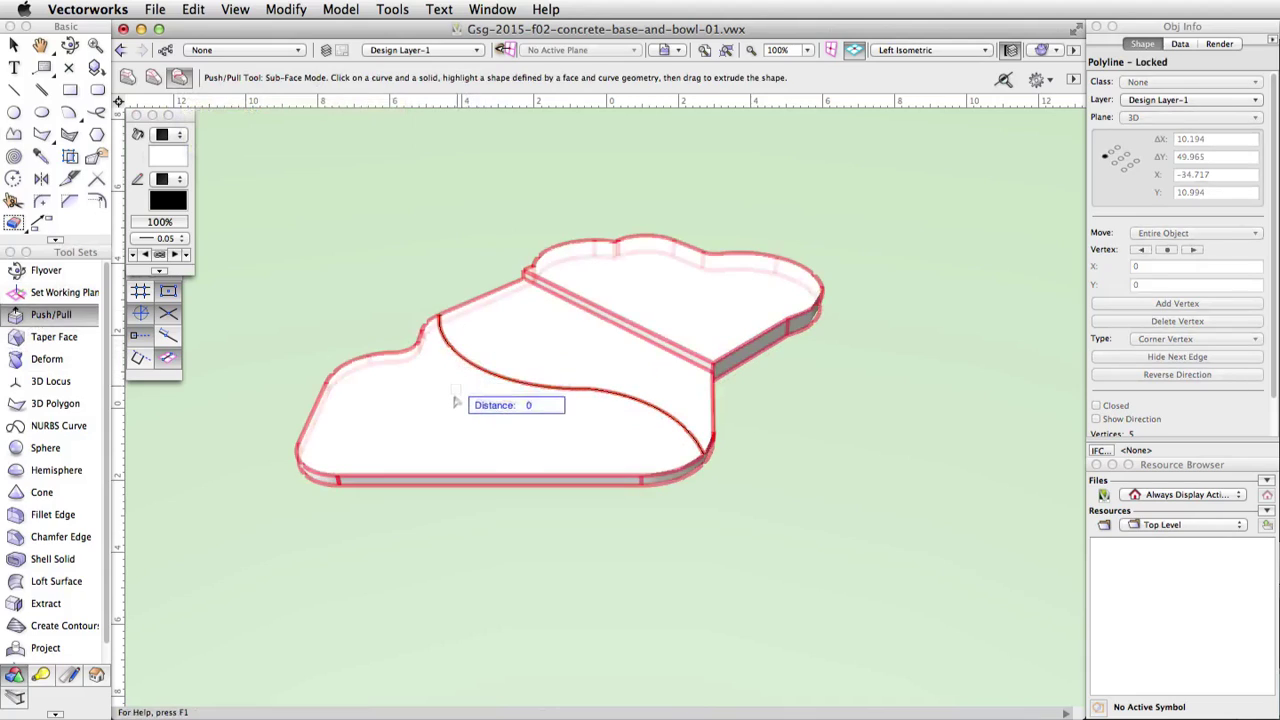
click(452, 406)
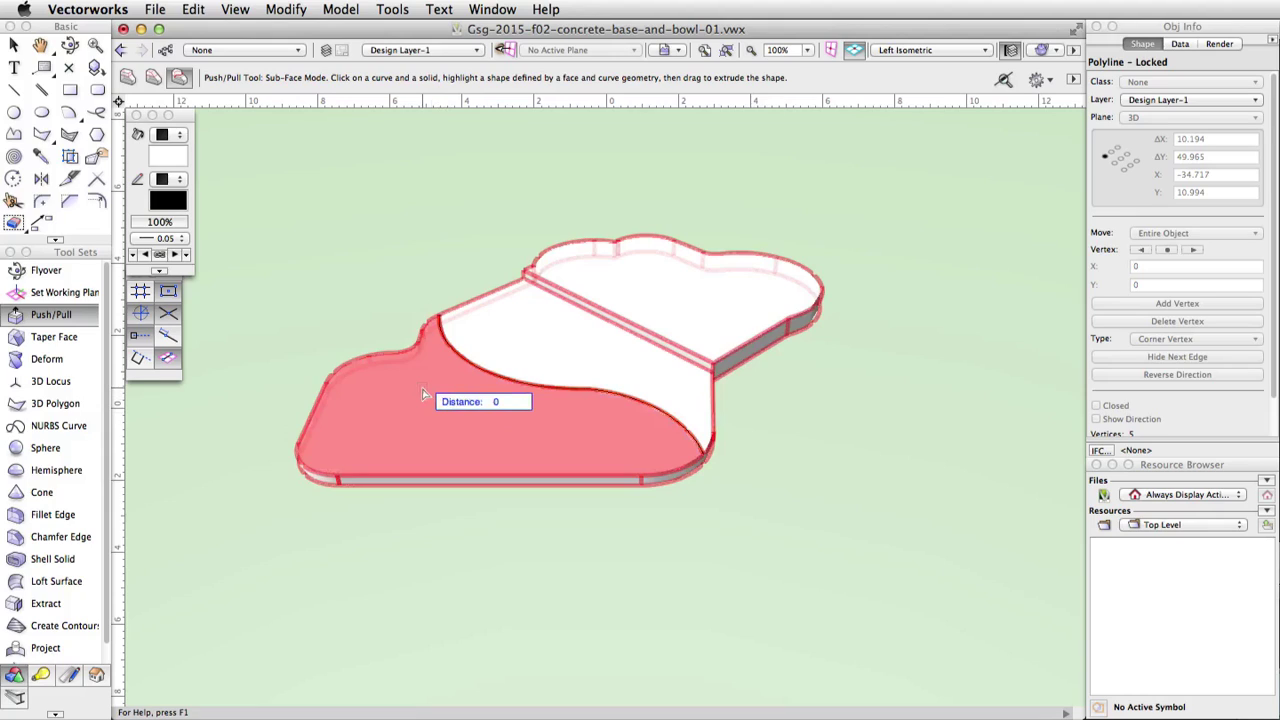
drag(422, 395, 433, 518)
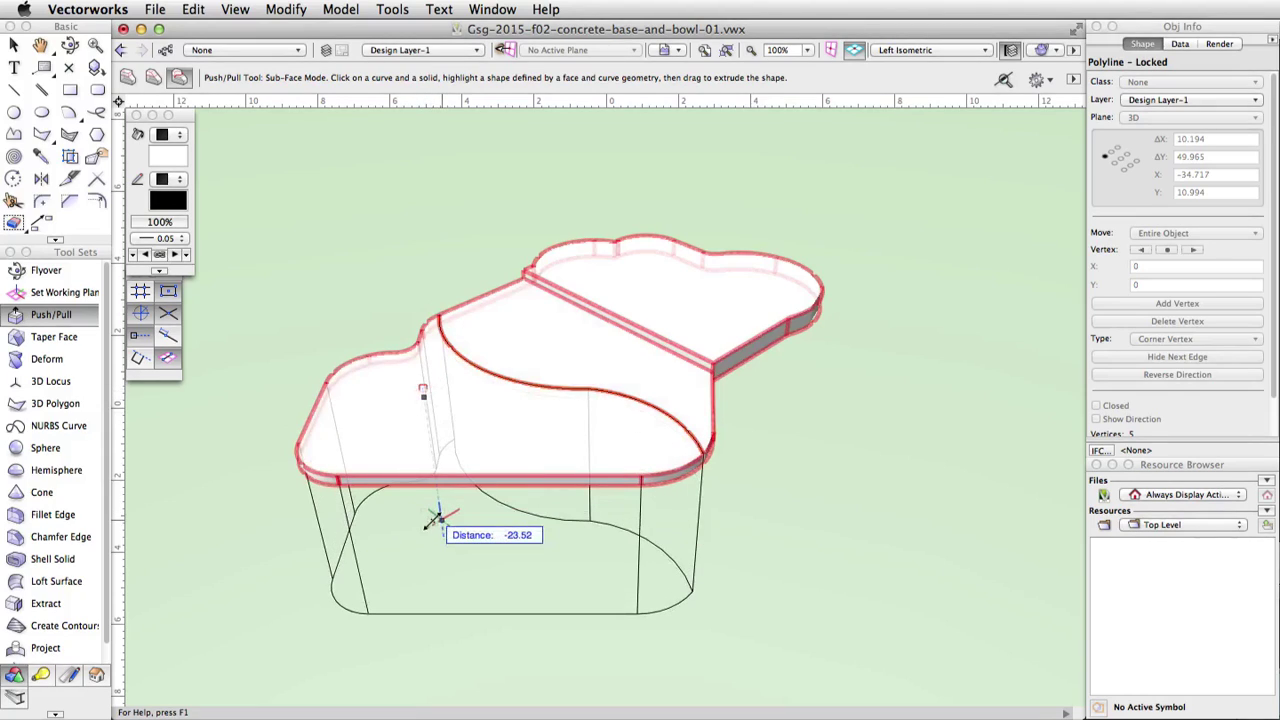
key(Tab)
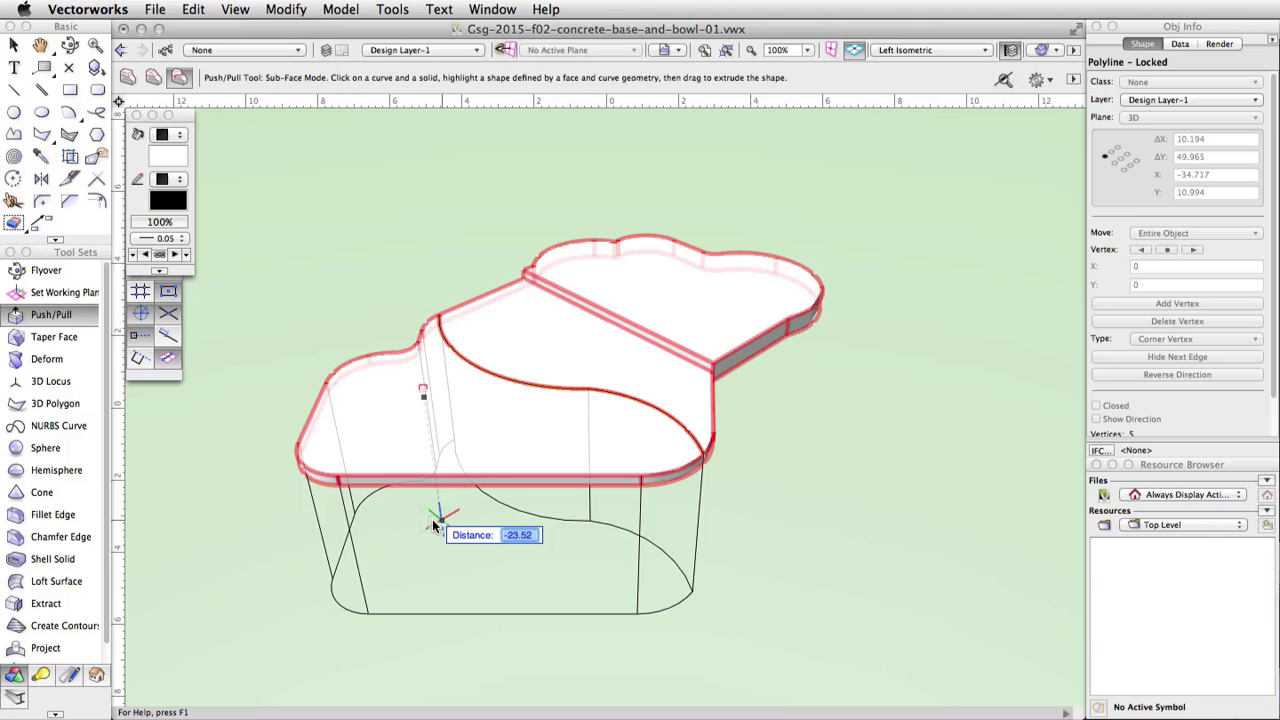
text(-1.2)
key(Return)
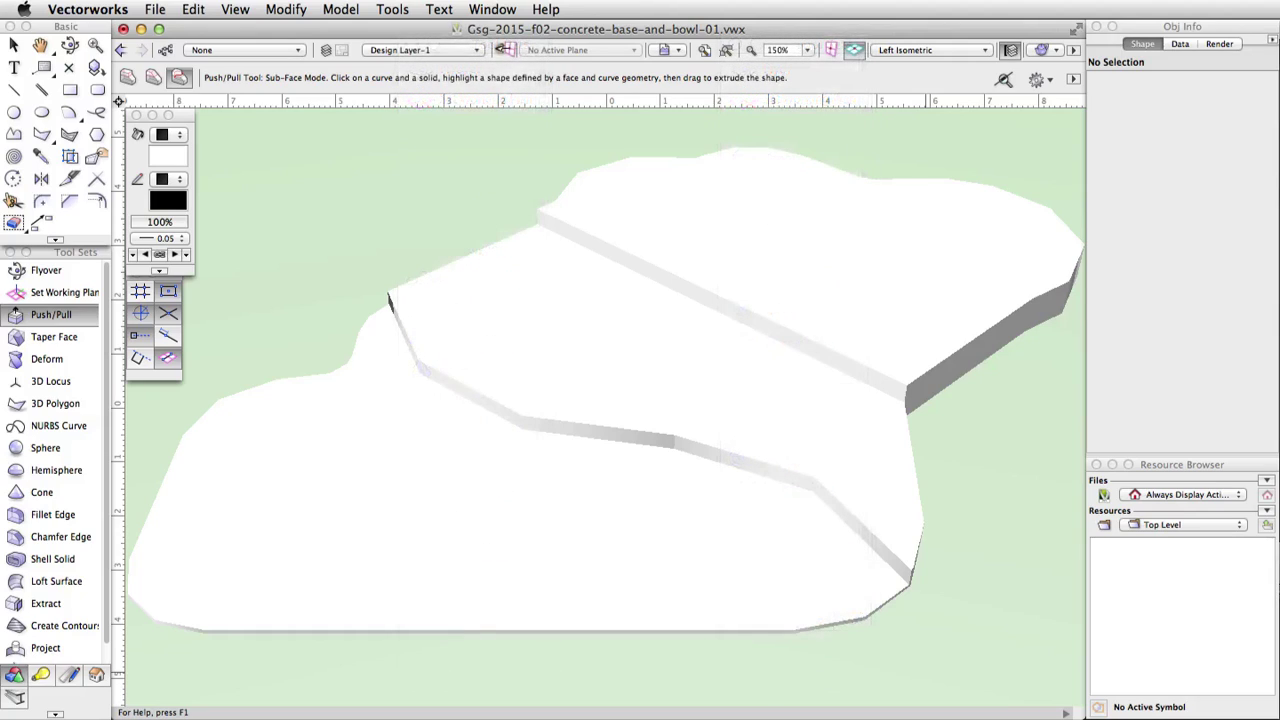
Taper the step face below the back platform, using the platform top as the axis plane
click(45, 337)
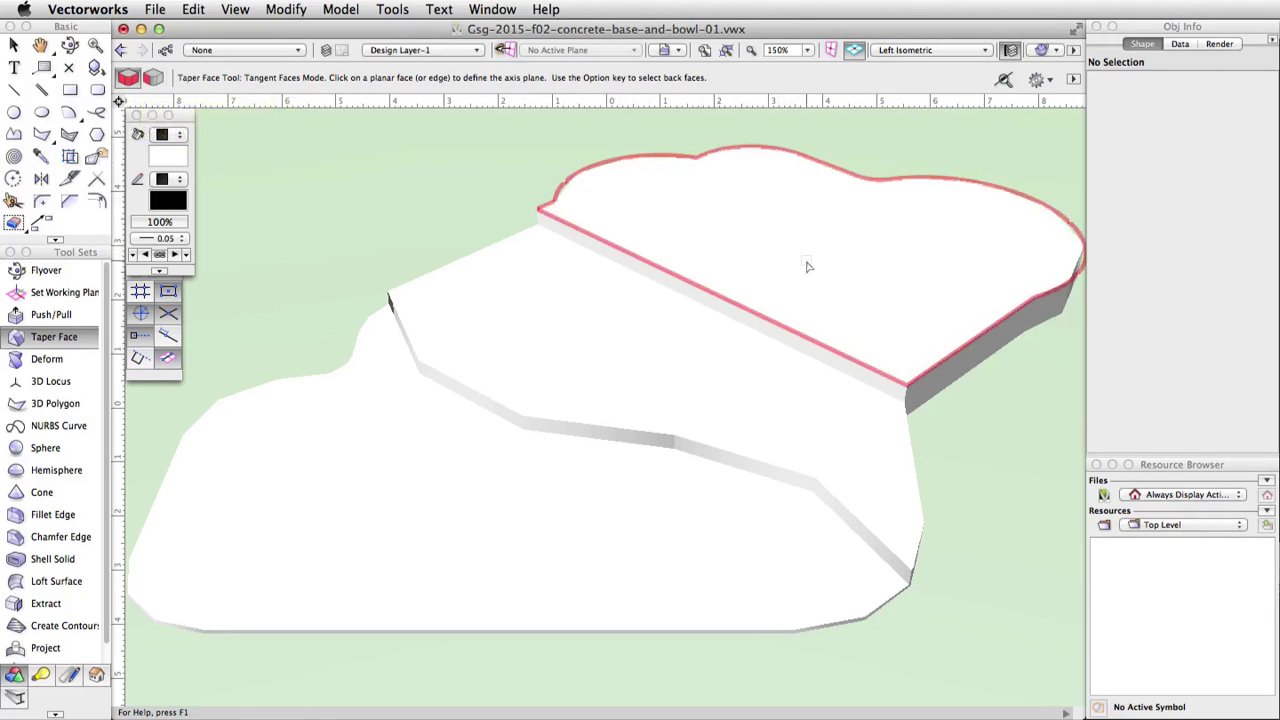
click(865, 295)
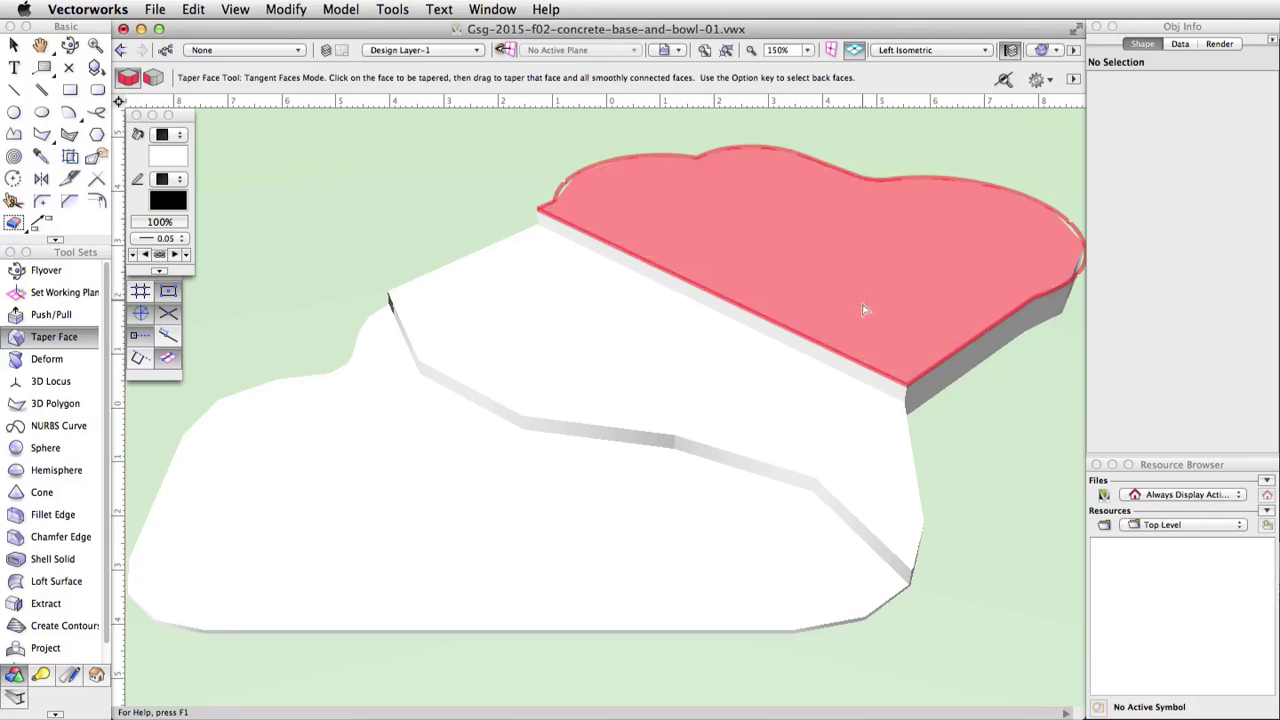
click(858, 377)
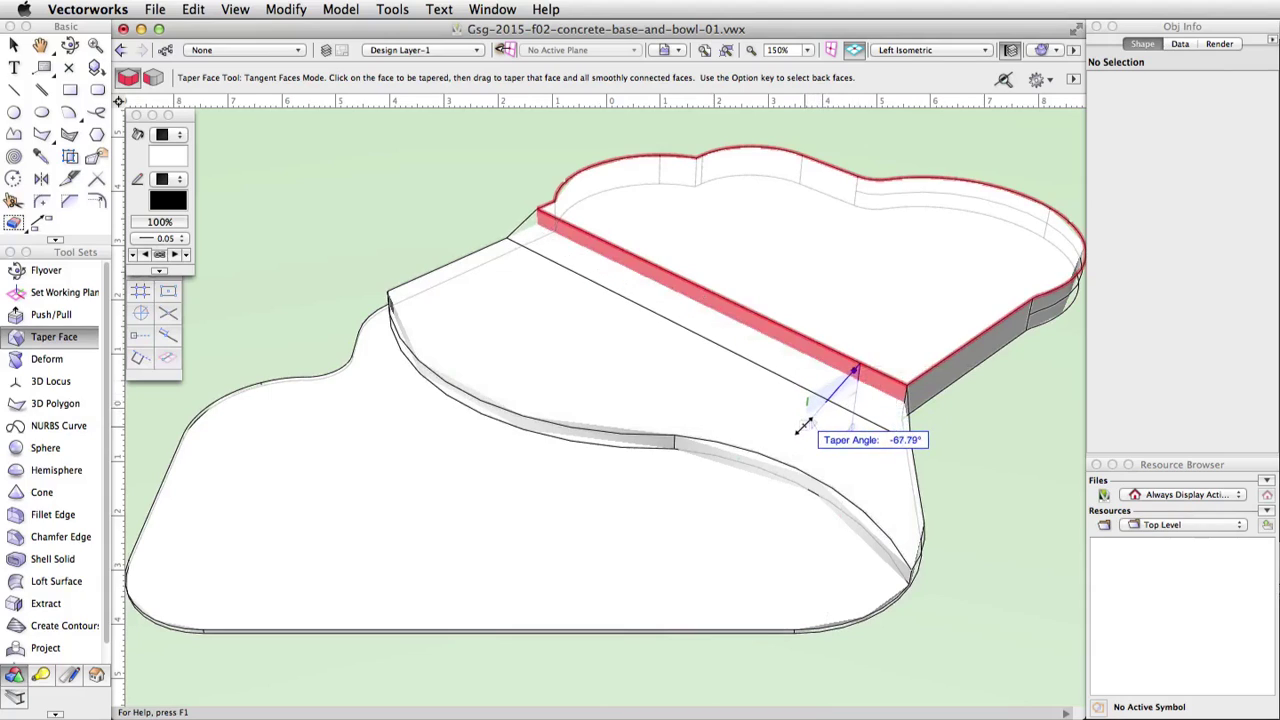
click(800, 428)
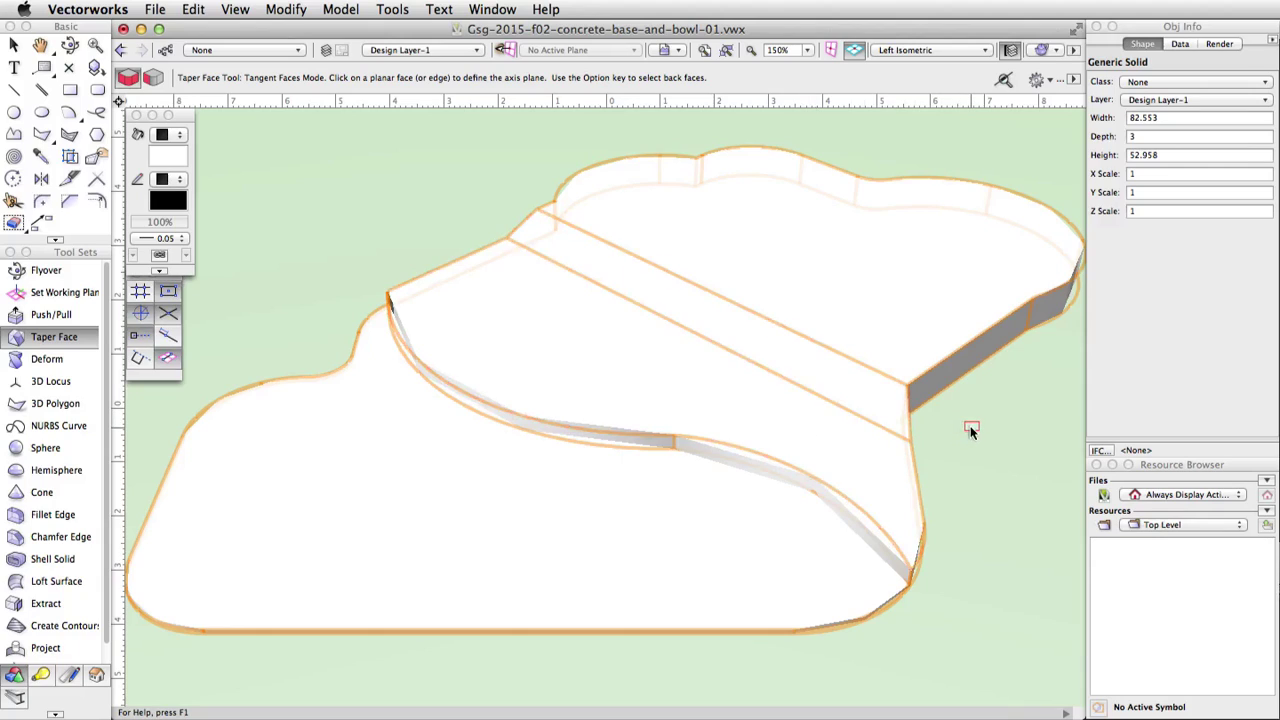
click(77, 518)
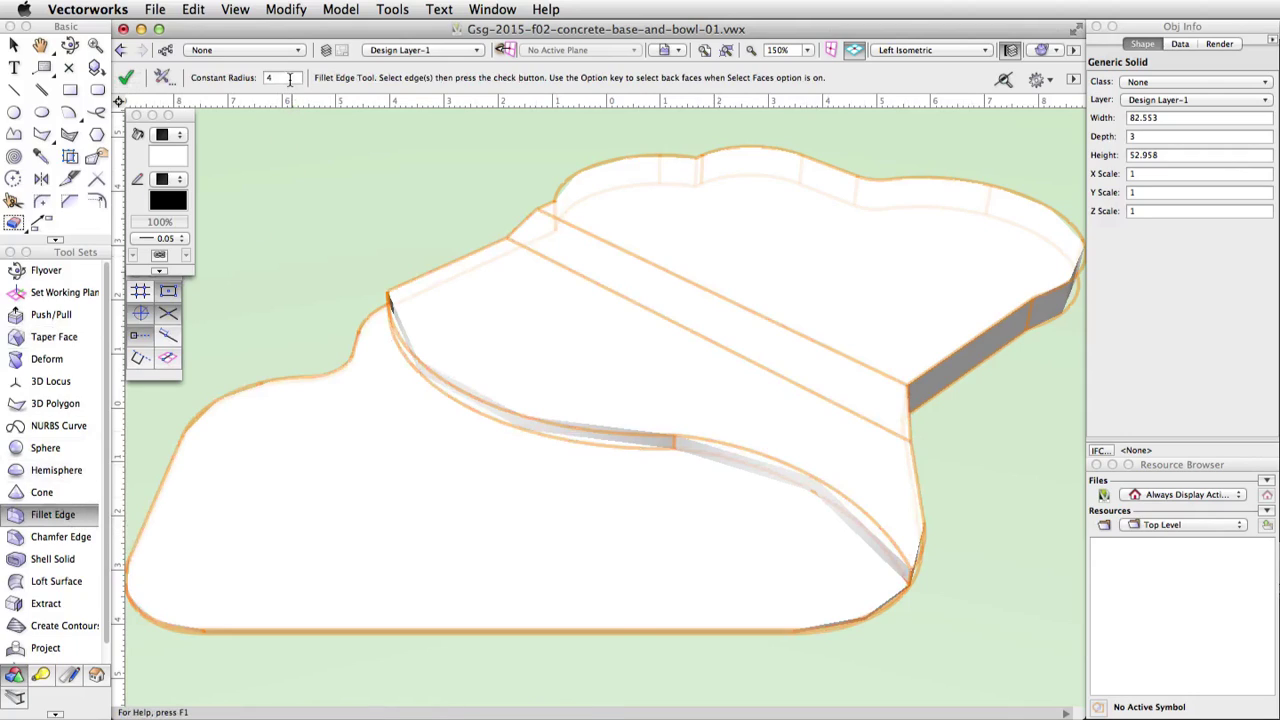
Fillet the curved step edge with a constant radius of 4
click(169, 82)
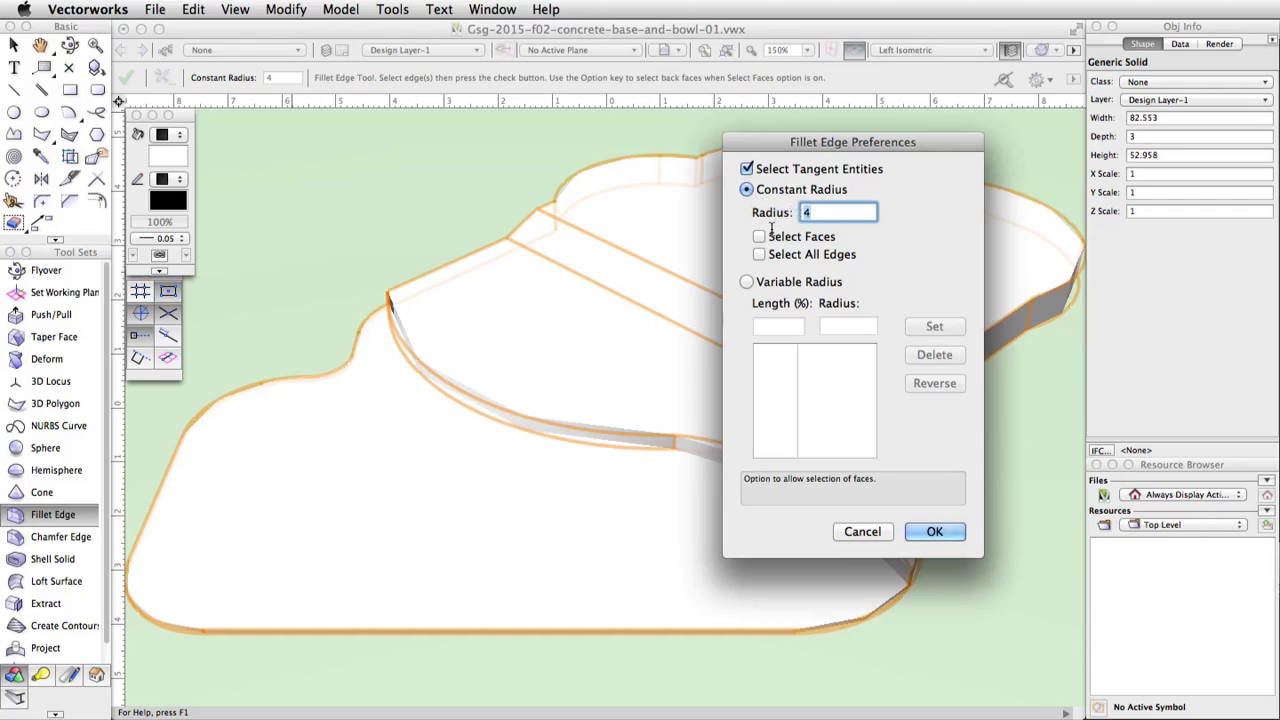
click(936, 533)
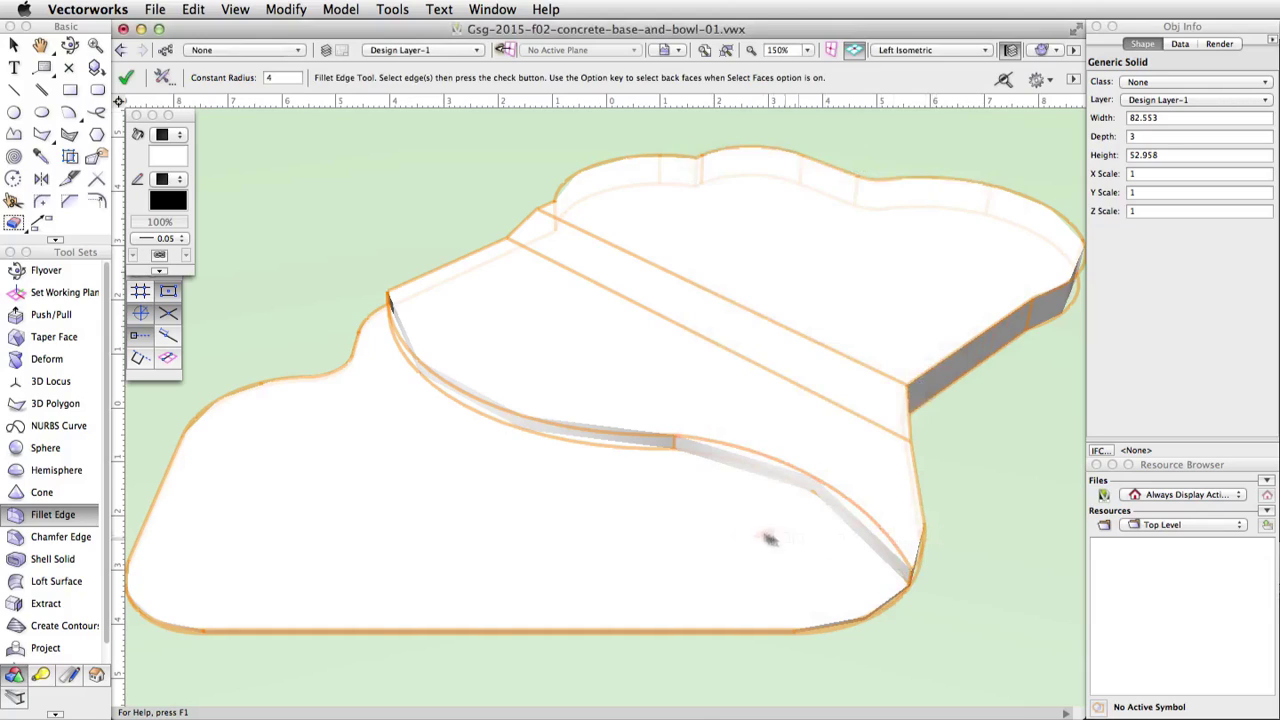
click(598, 452)
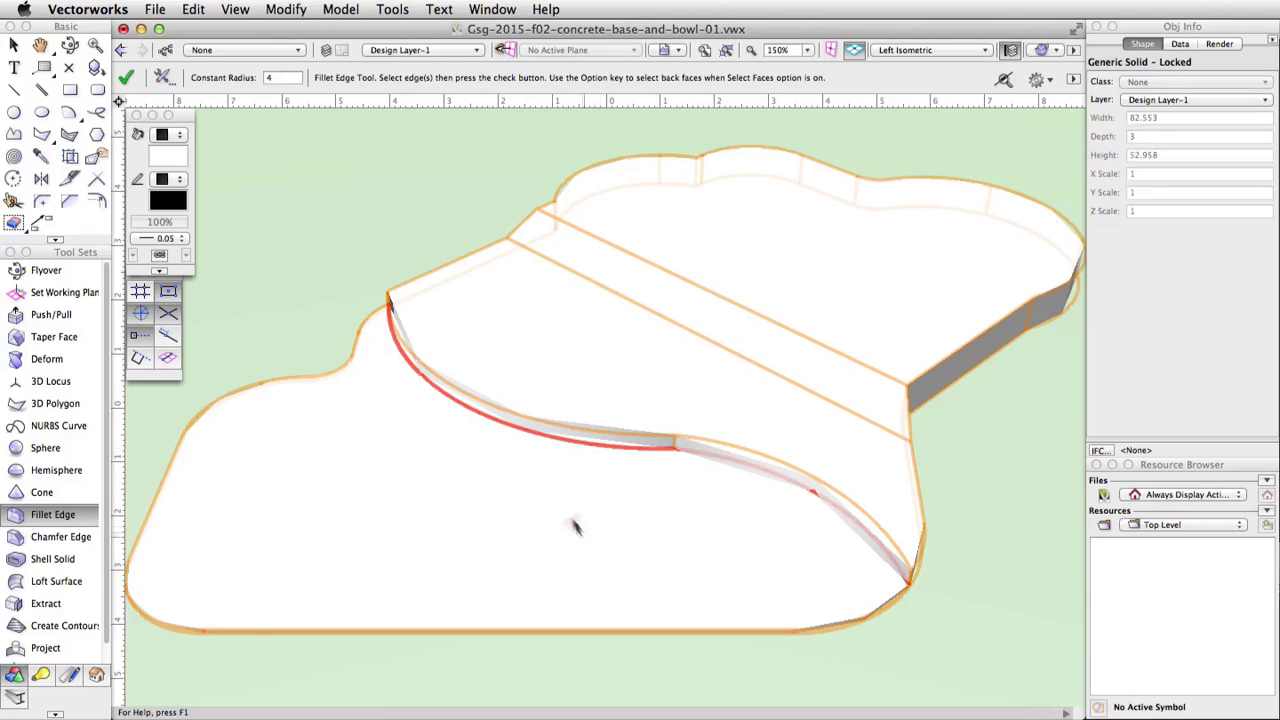
click(126, 80)
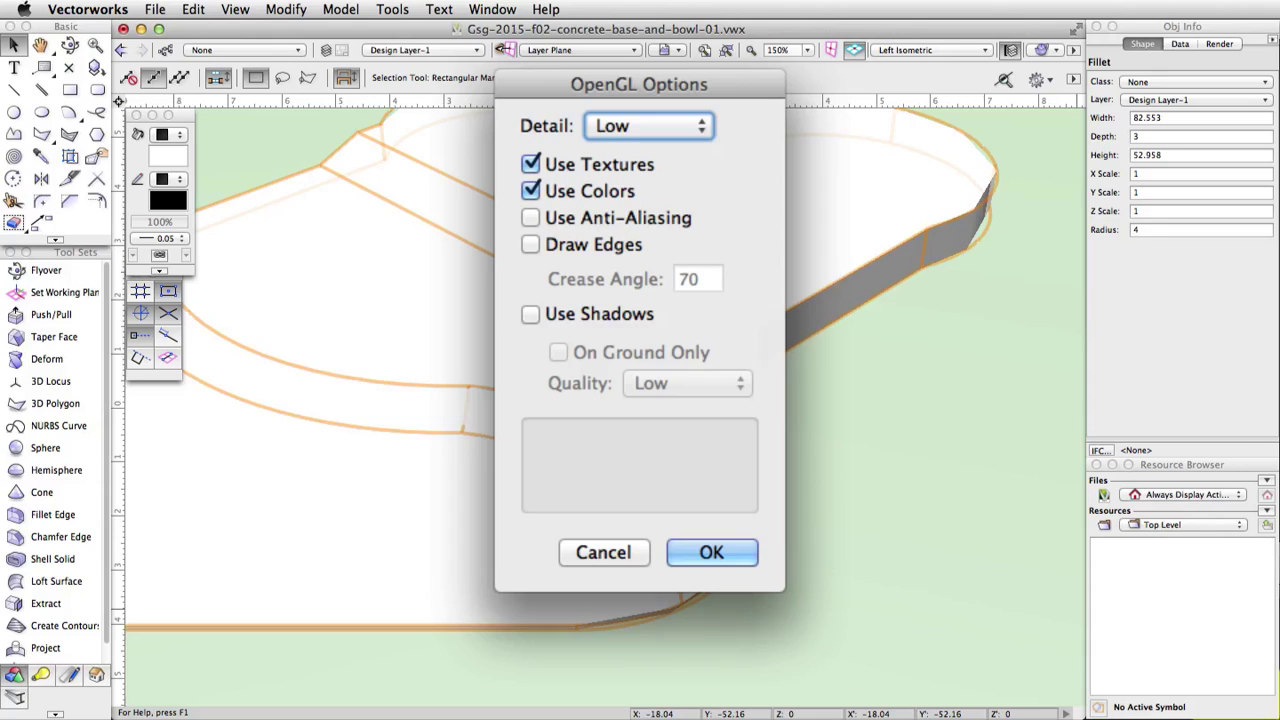
Render the slab in OpenGL with the detail level set to Very High
key(Return)
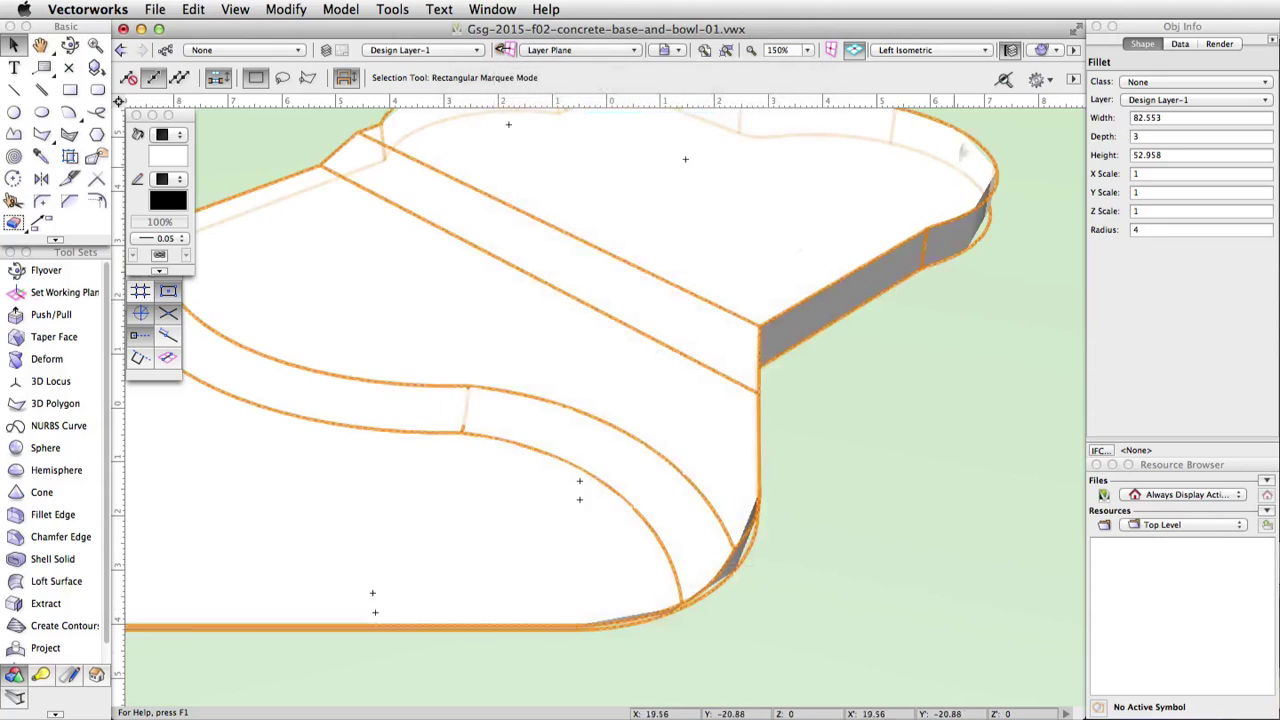
click(1056, 50)
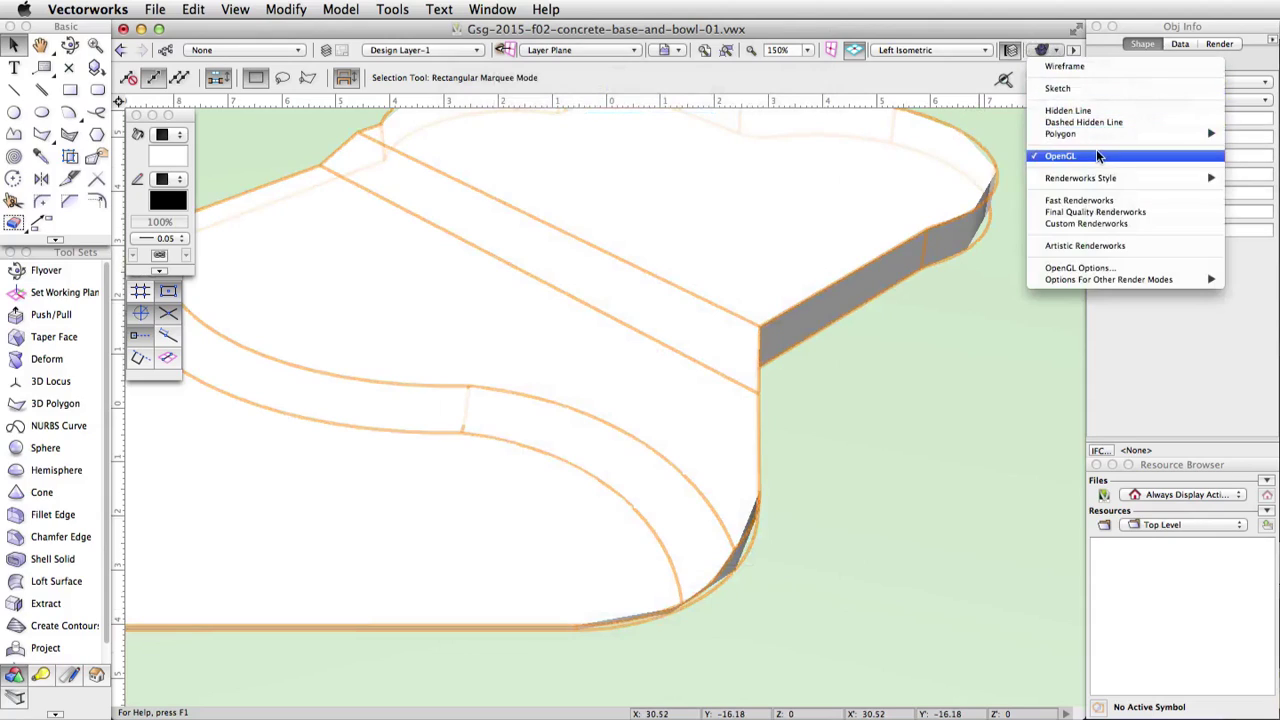
click(1121, 268)
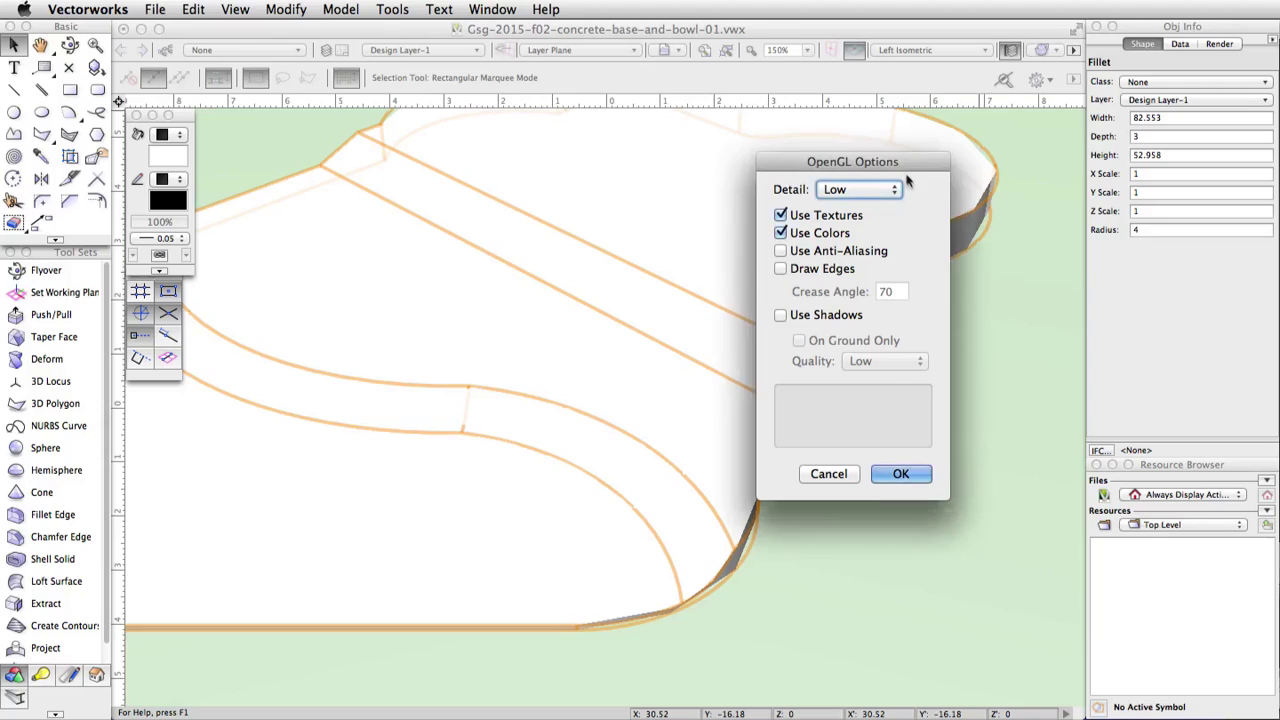
drag(867, 161, 691, 161)
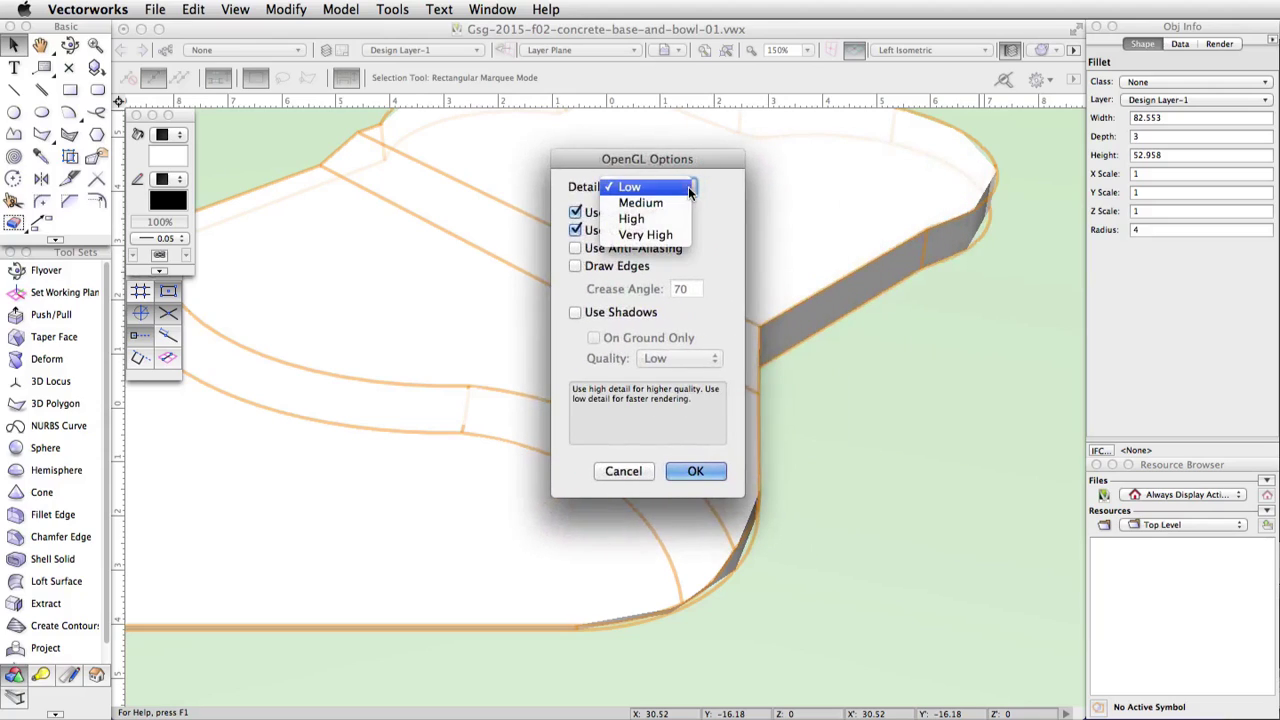
click(680, 188)
click(680, 239)
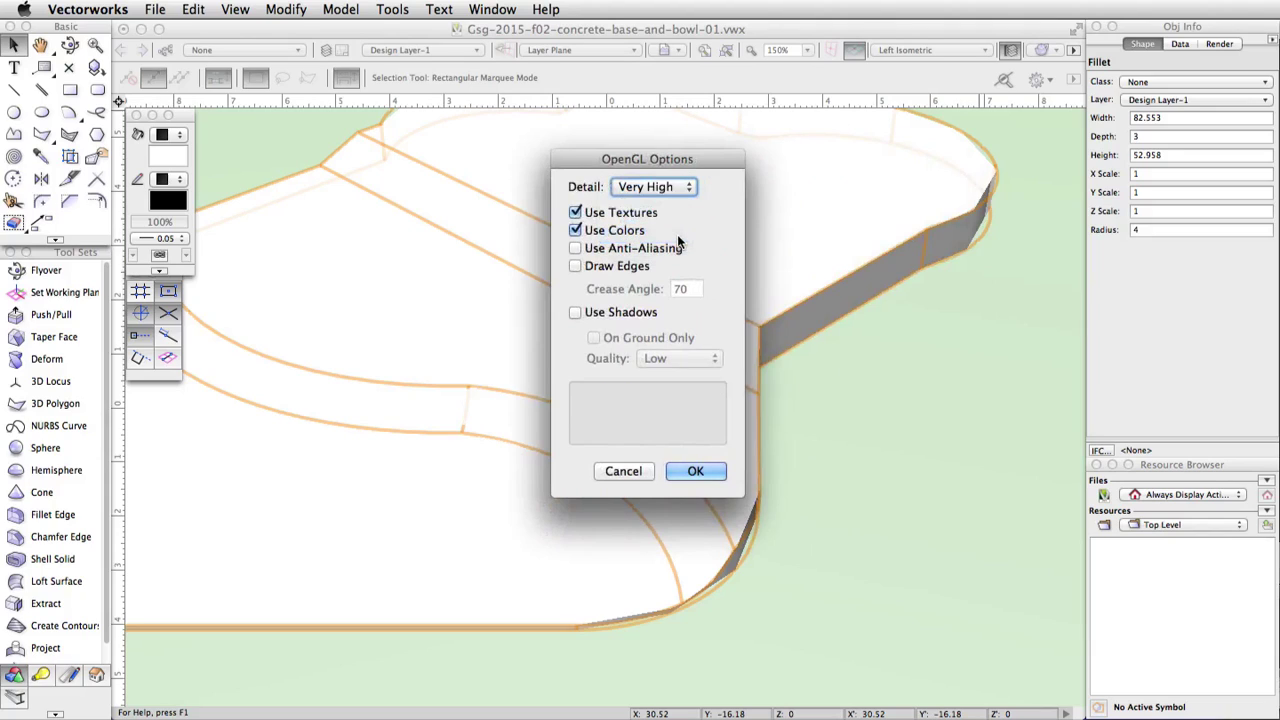
click(692, 472)
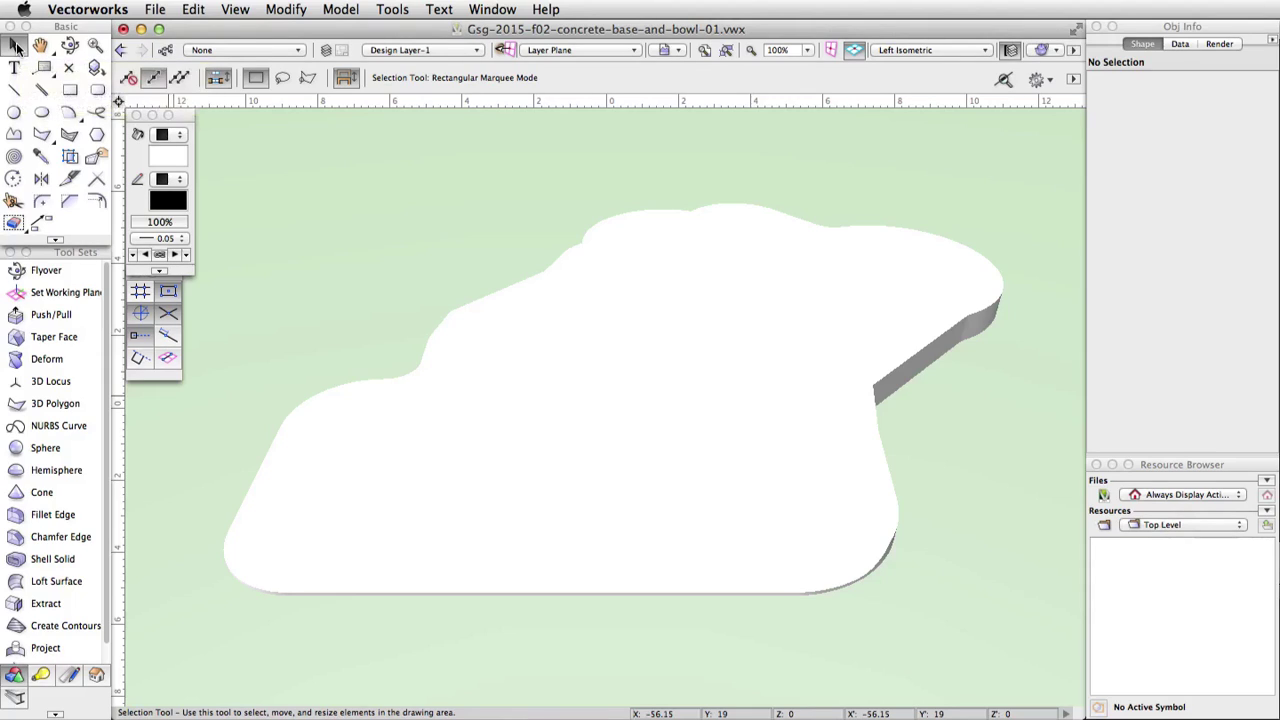
Move the rounded bowl outline up 3 units in Z and open the Create Extrude dialog for it
click(743, 294)
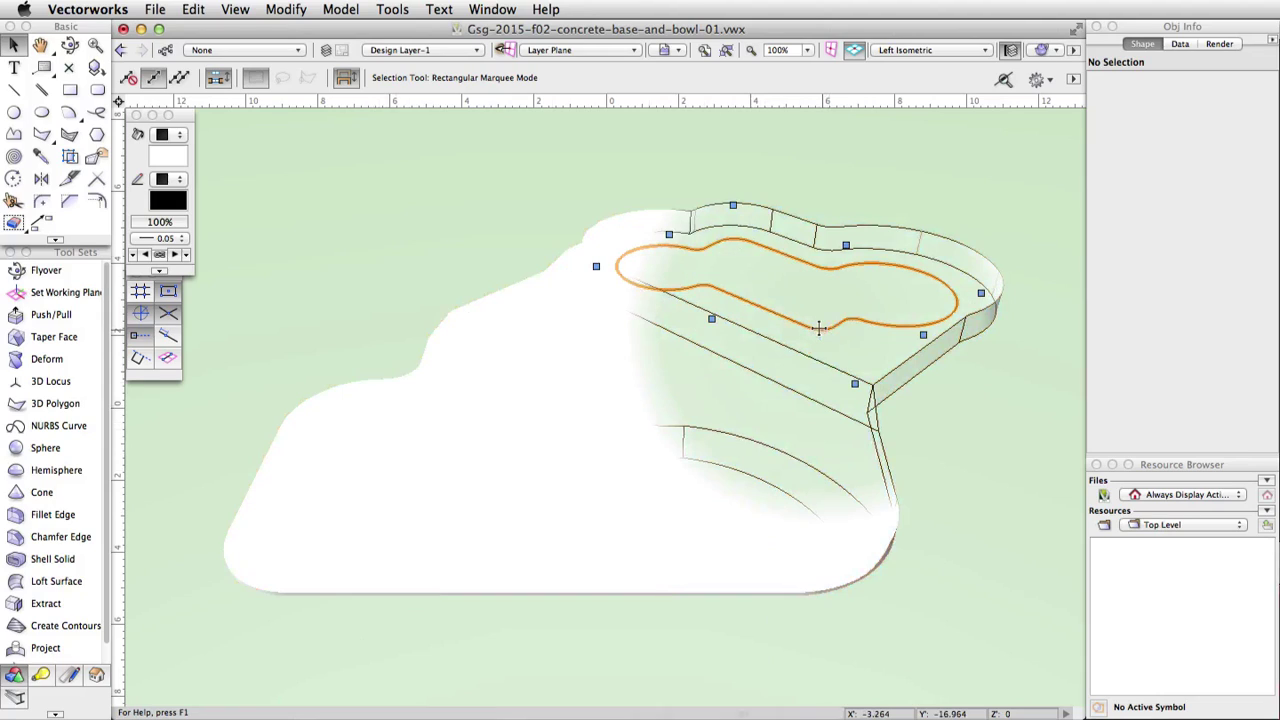
click(819, 325)
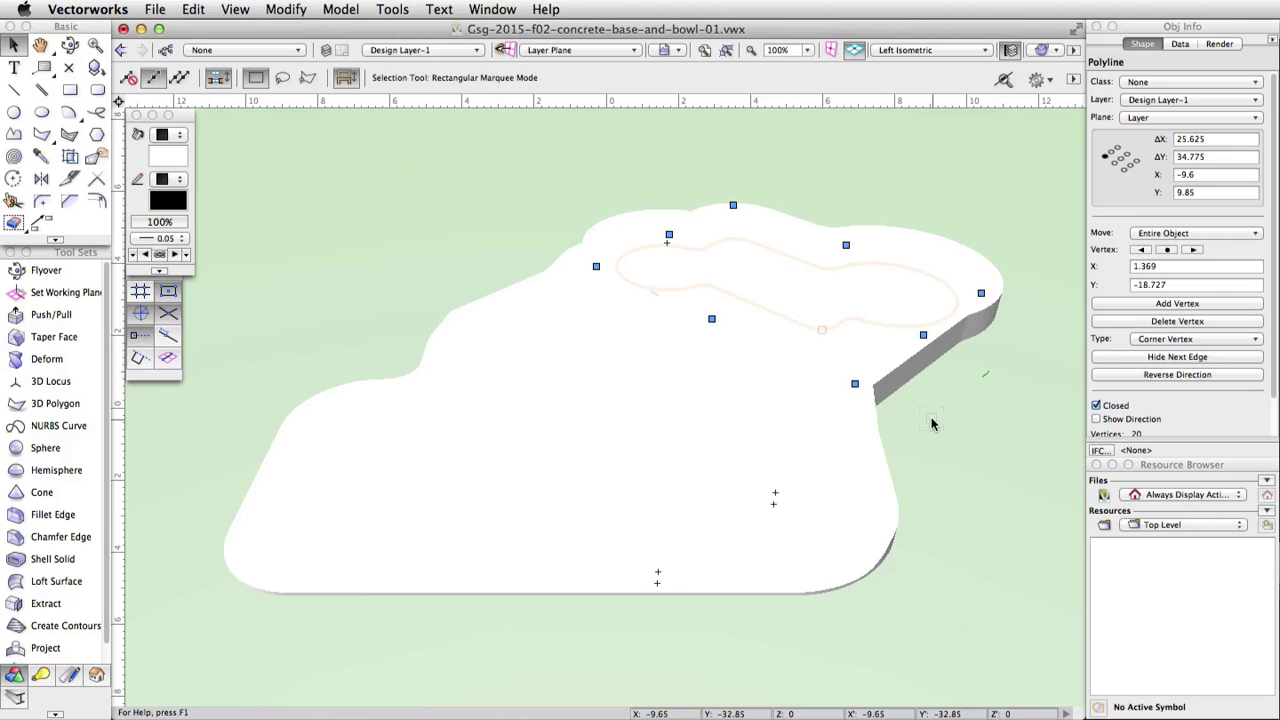
click(298, 12)
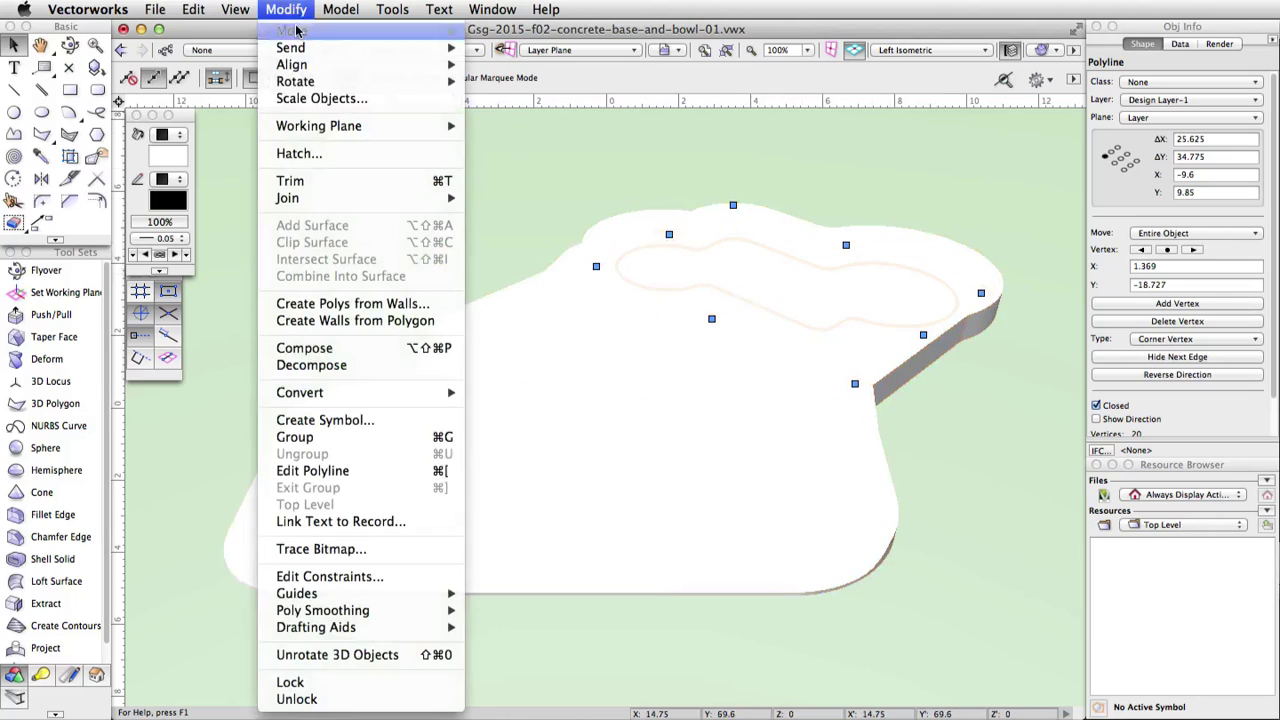
mouse_move(316, 32)
click(546, 51)
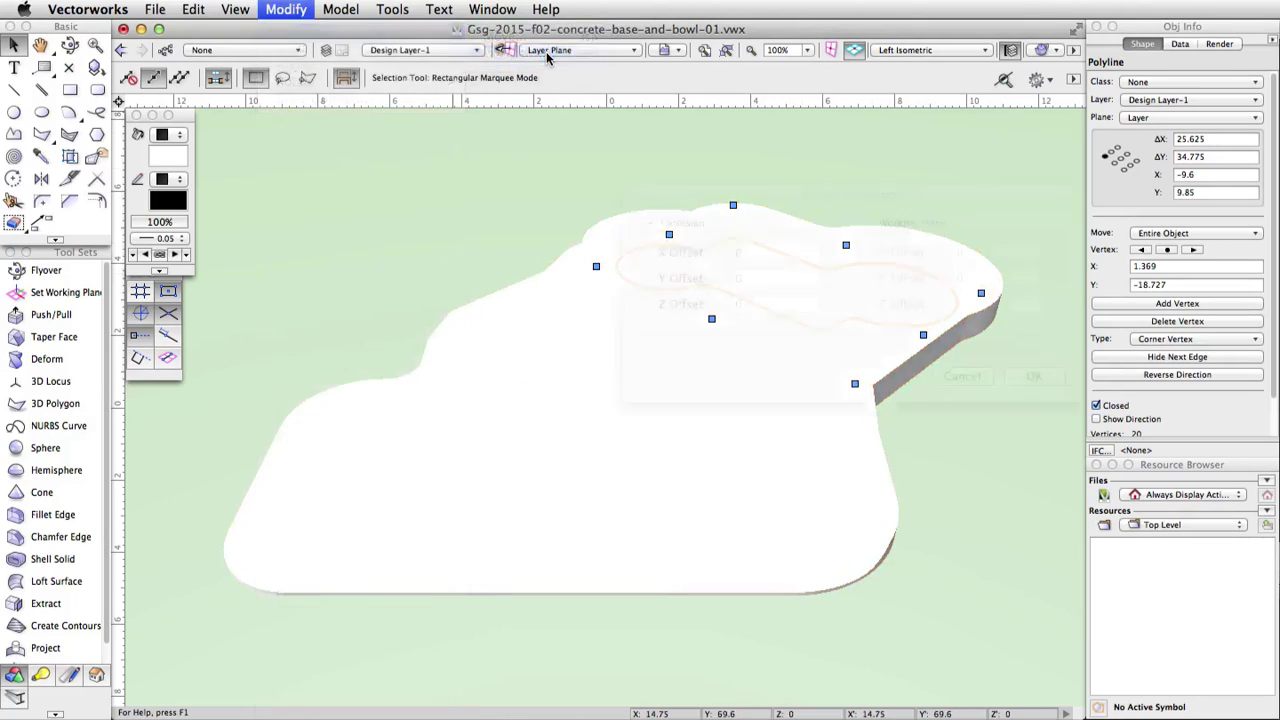
click(765, 304)
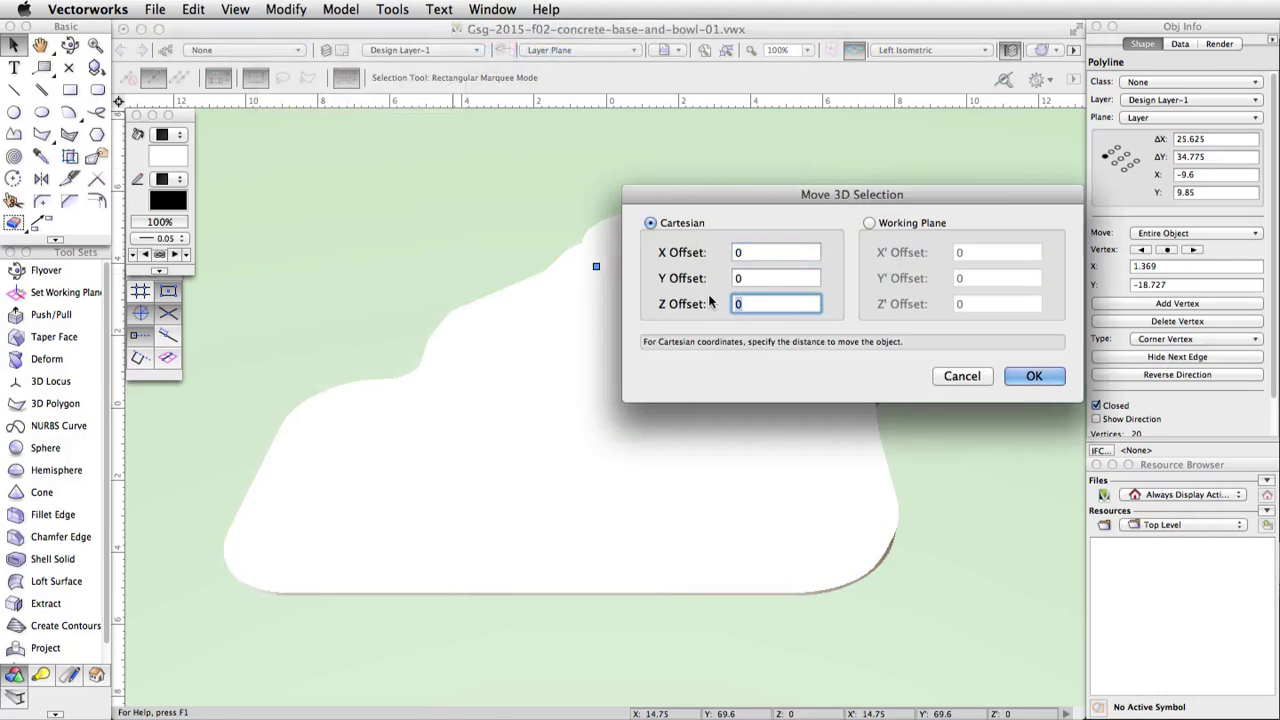
text(3)
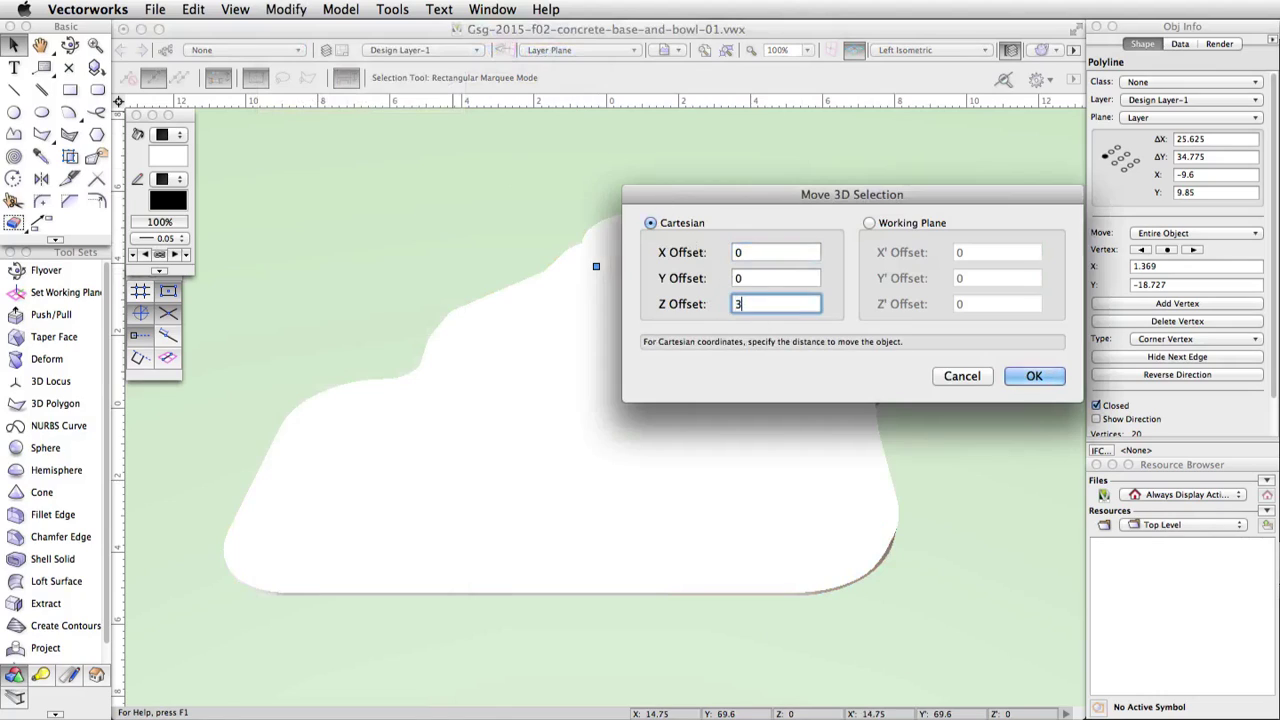
click(1034, 377)
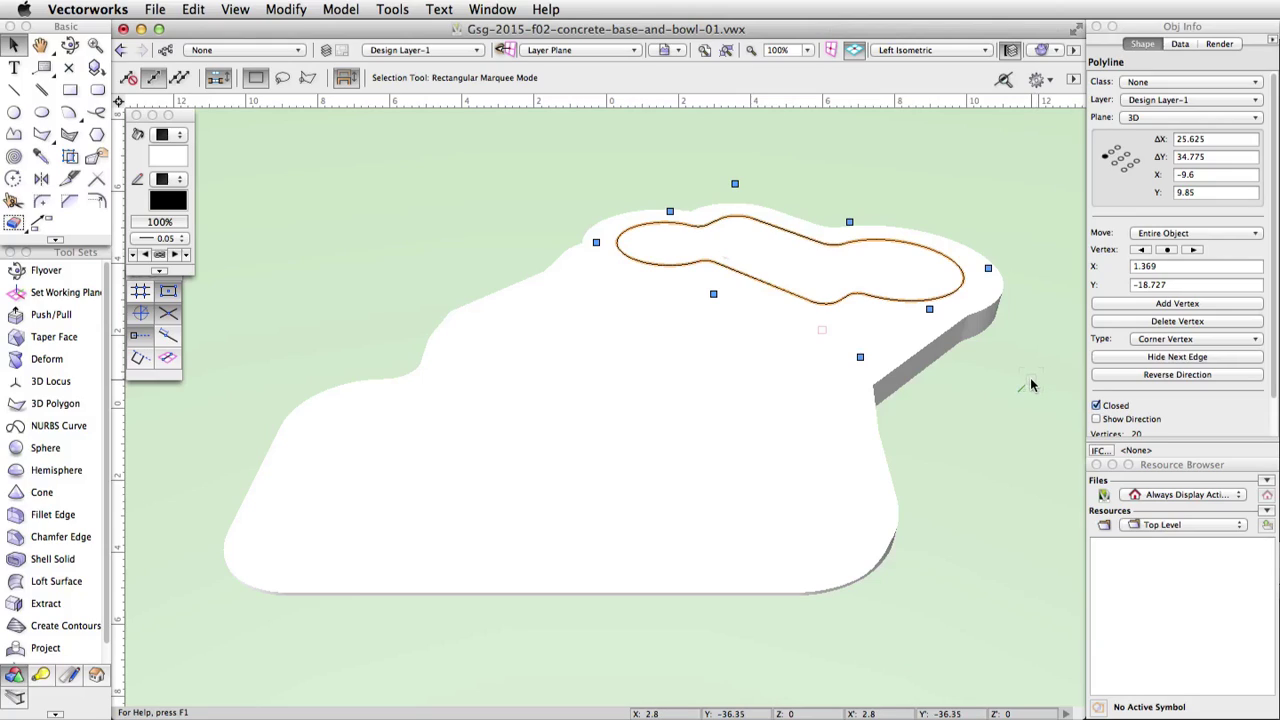
click(332, 9)
click(447, 110)
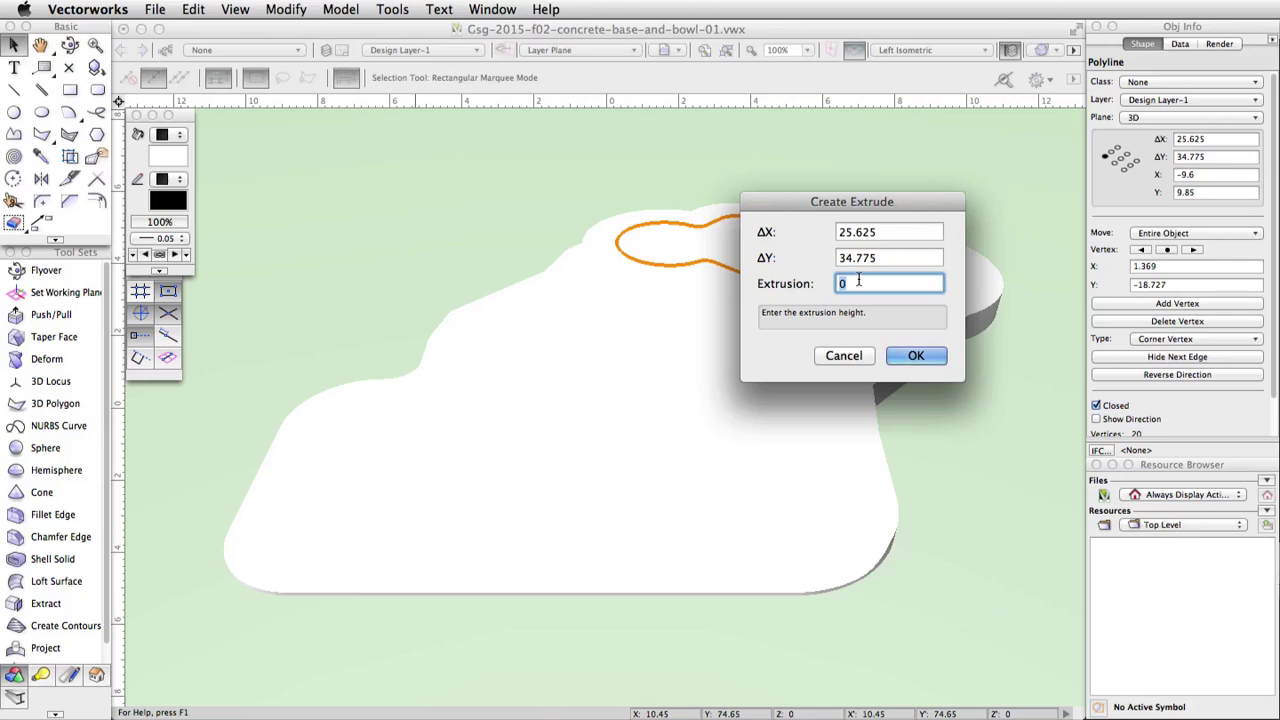
Extrude the bowl outline -2.5 units and select it together with the base
text(-2.5)
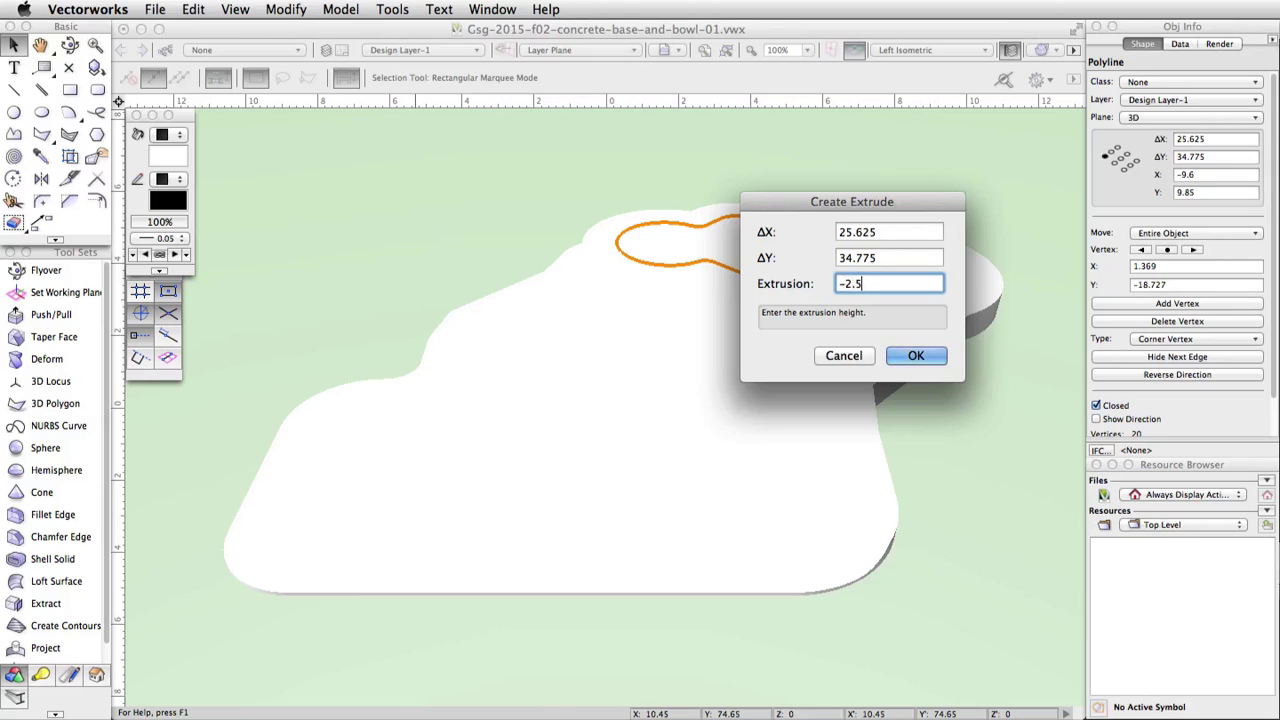
click(918, 356)
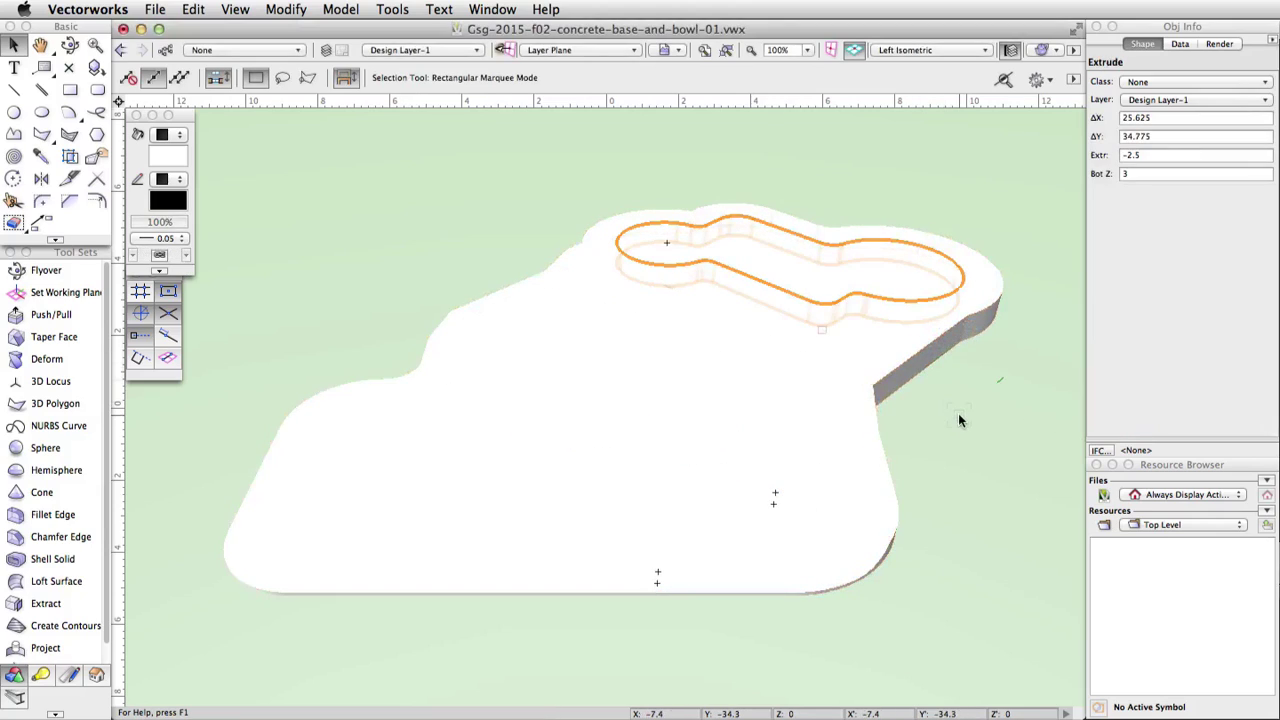
shift+click(924, 370)
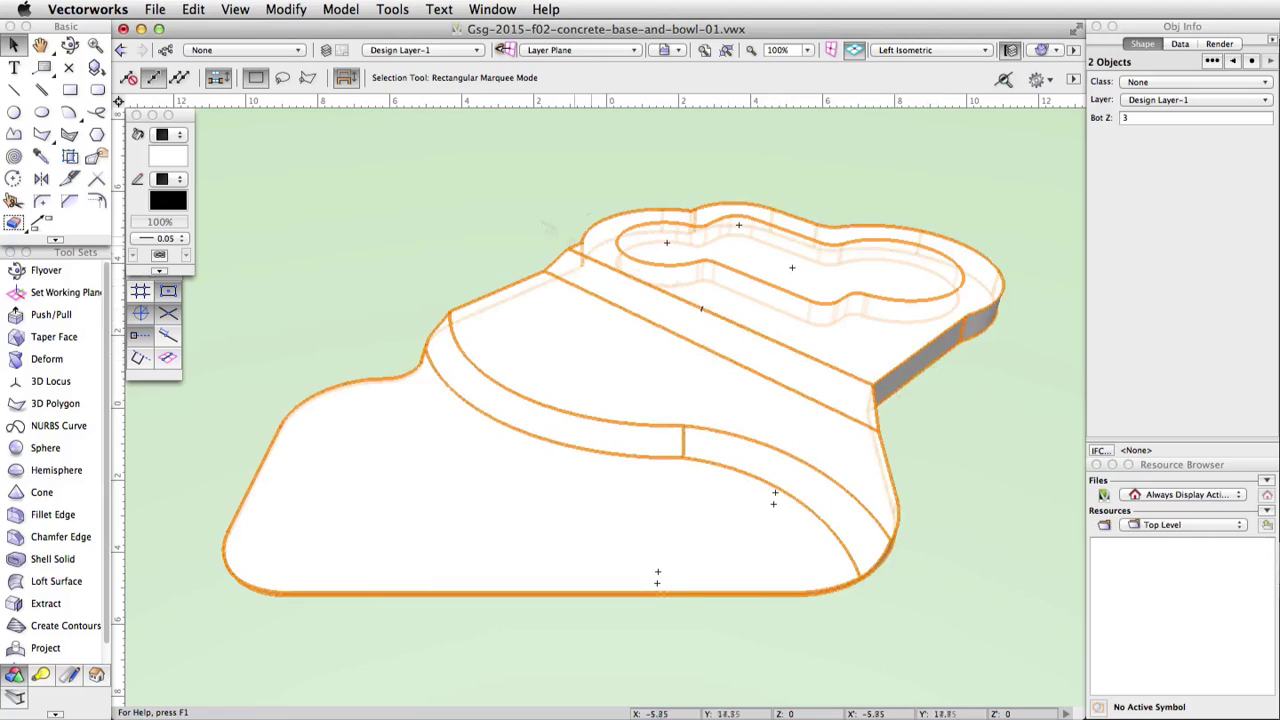
Subtract the bowl solid from the base, choosing the base as the solid to cut from
click(350, 14)
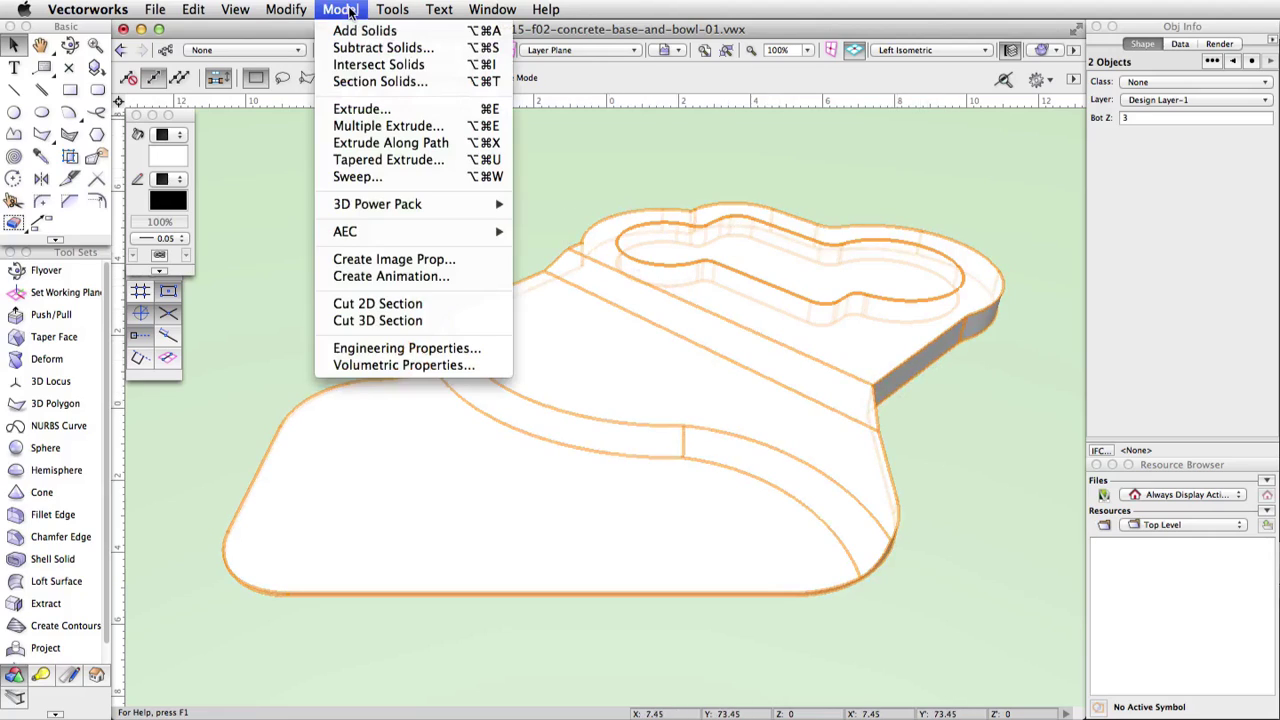
click(448, 47)
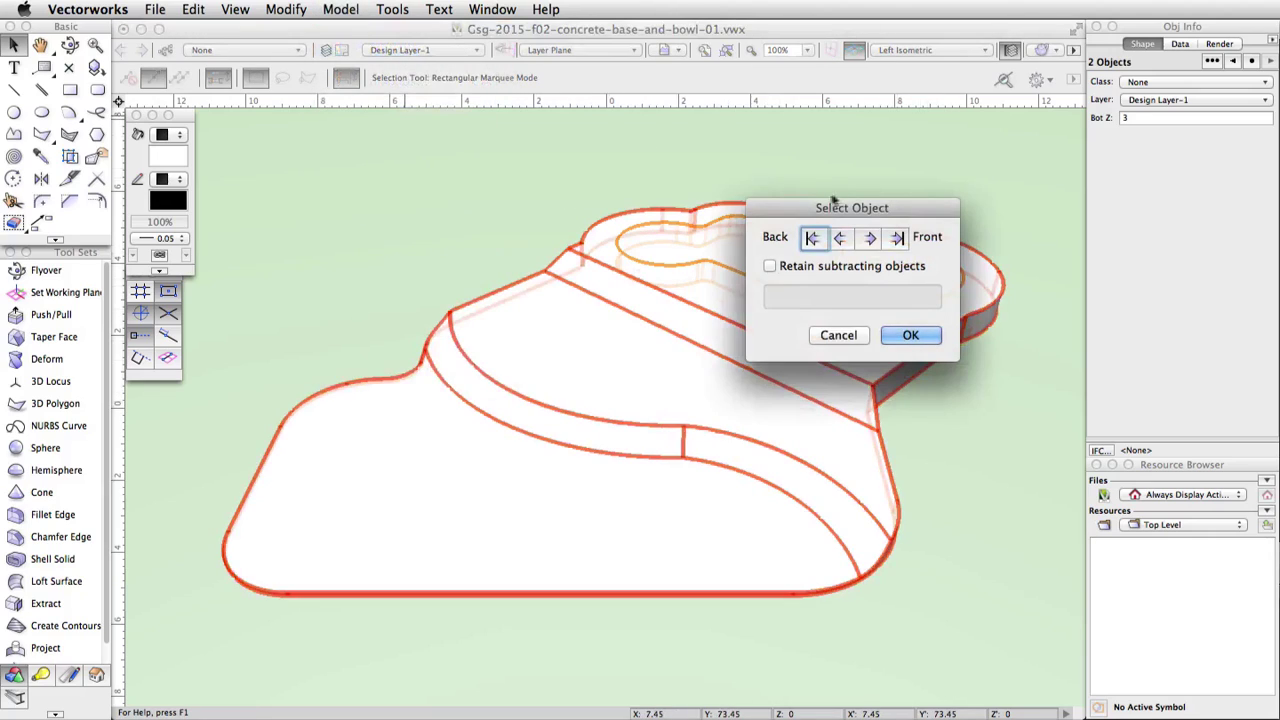
drag(885, 213, 664, 154)
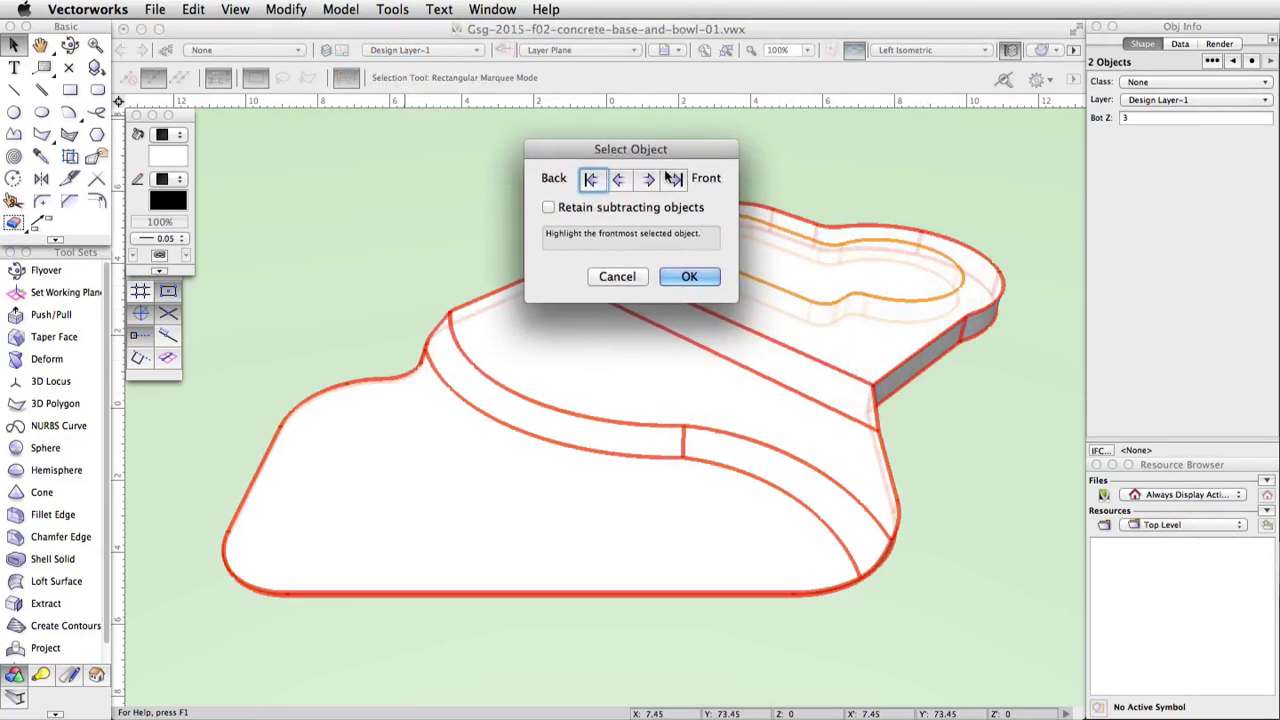
click(646, 178)
click(594, 179)
click(690, 277)
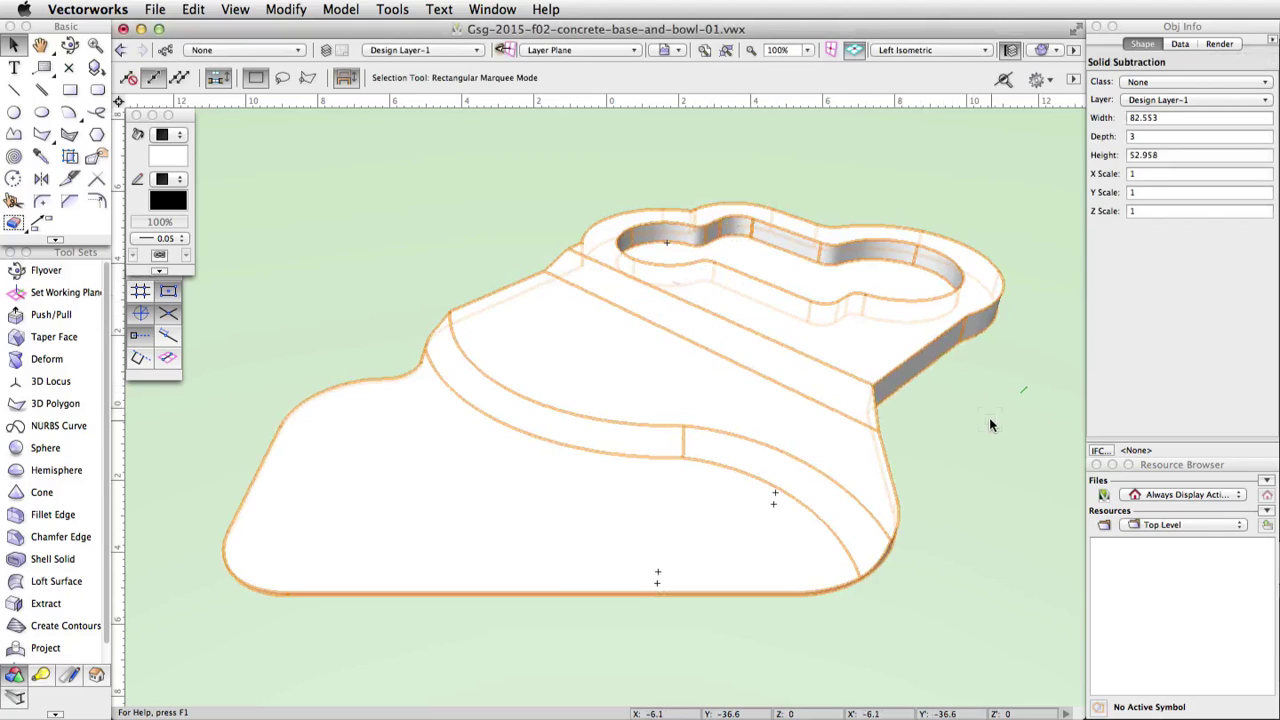
Fillet the recessed bowl's top rim edge with a constant radius of 2.5
click(50, 515)
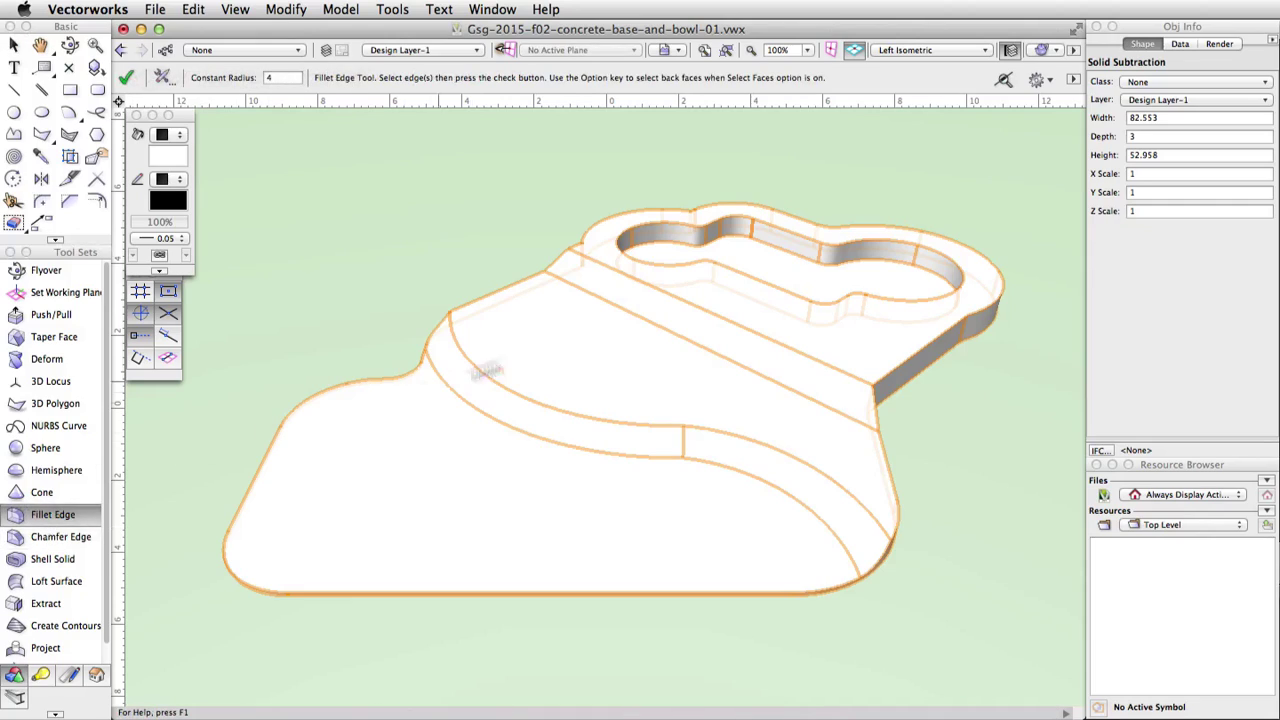
click(760, 252)
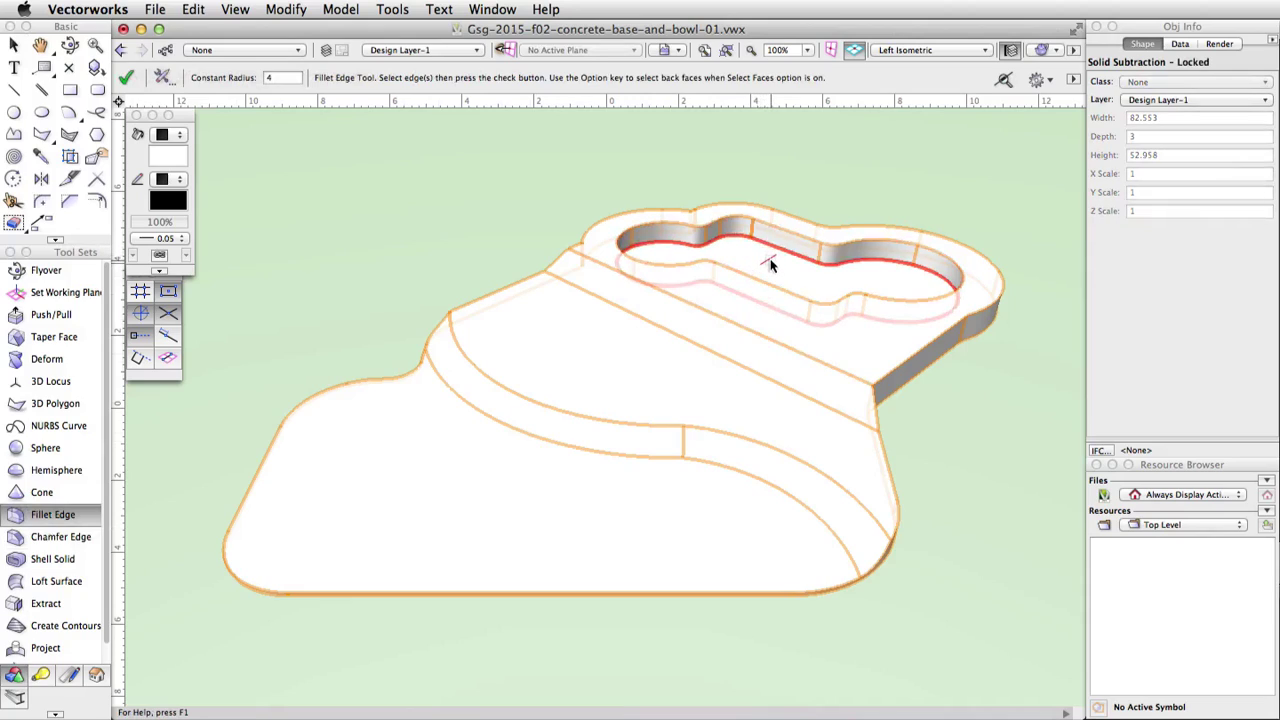
click(288, 77)
click(118, 70)
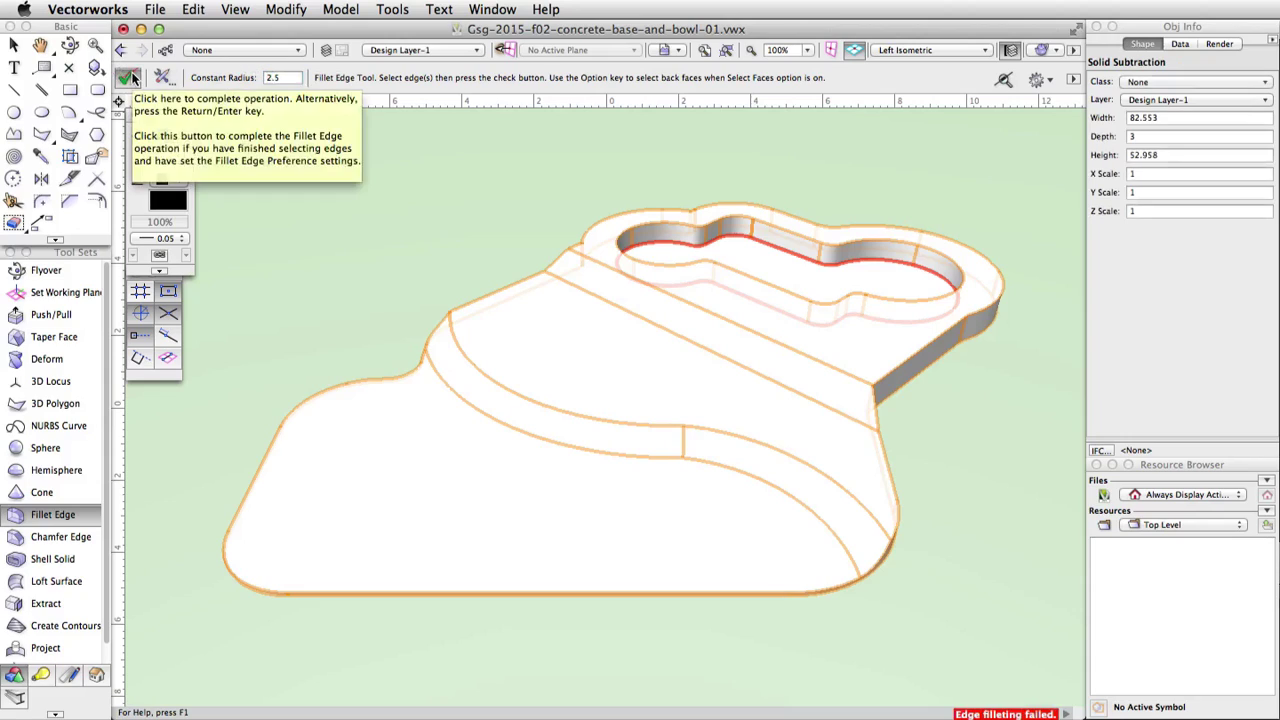
click(128, 78)
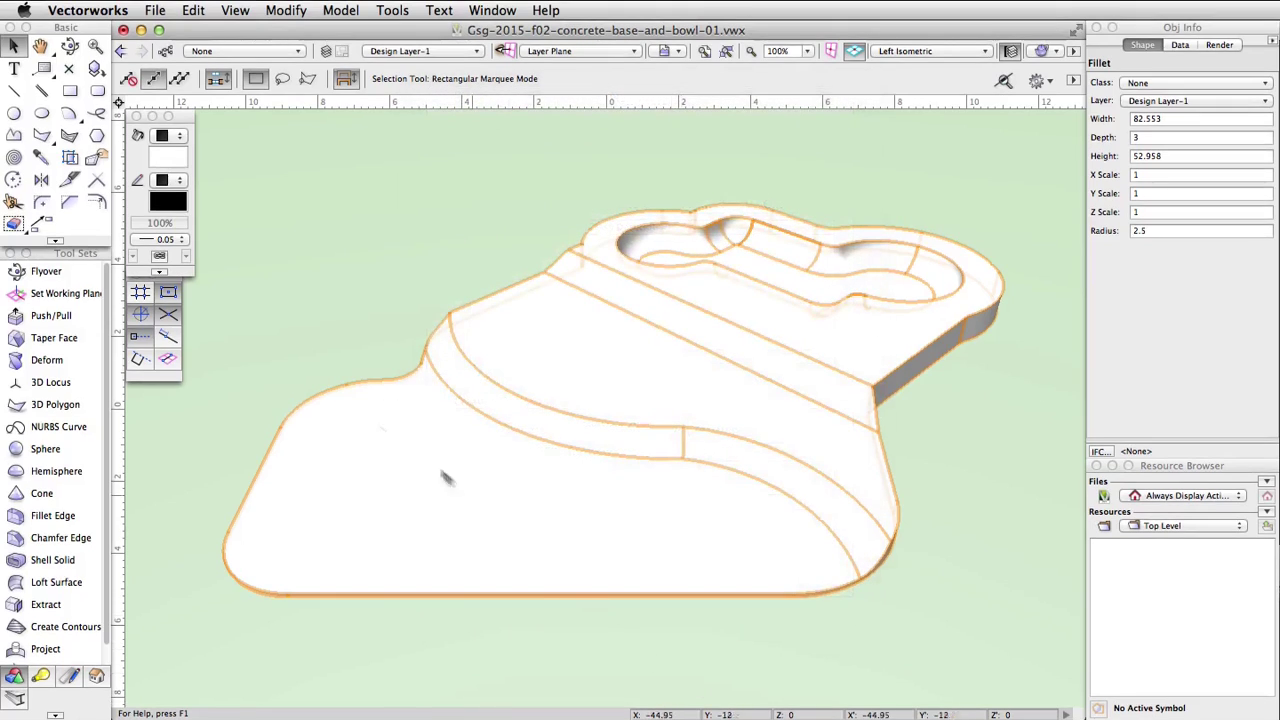
Give the base solid a gray fill from the classic colour palette
click(175, 156)
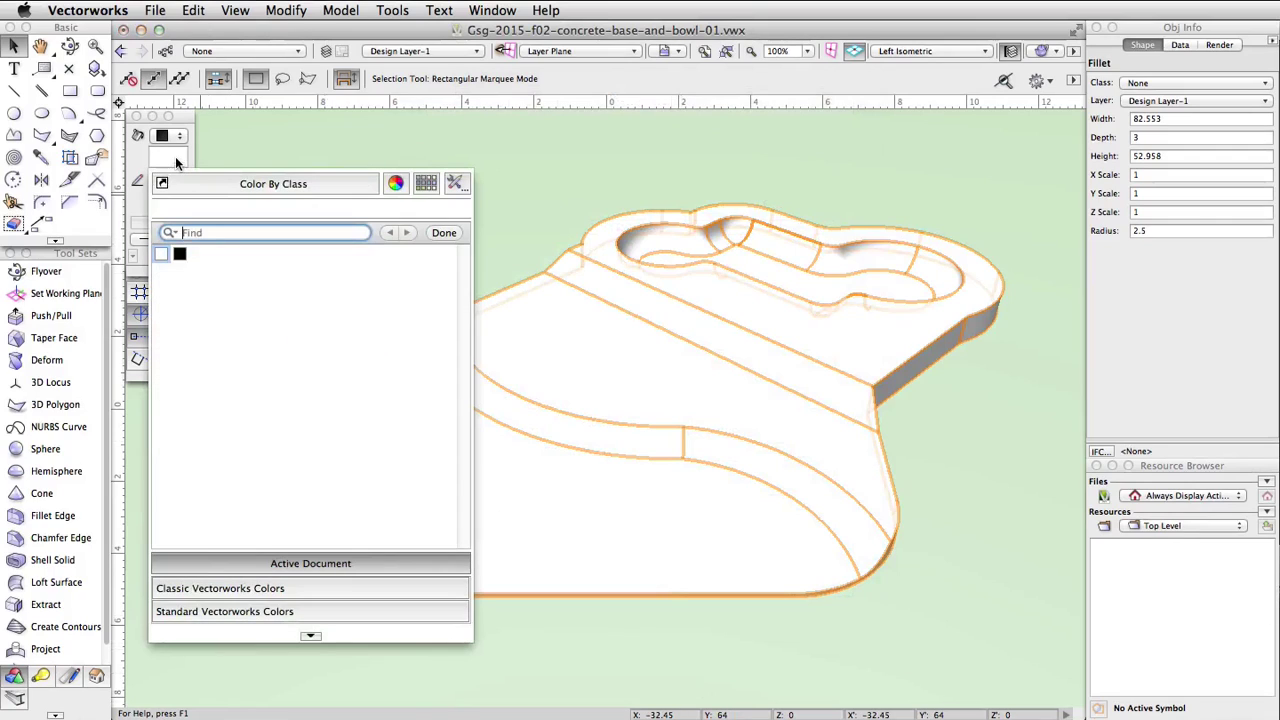
click(261, 587)
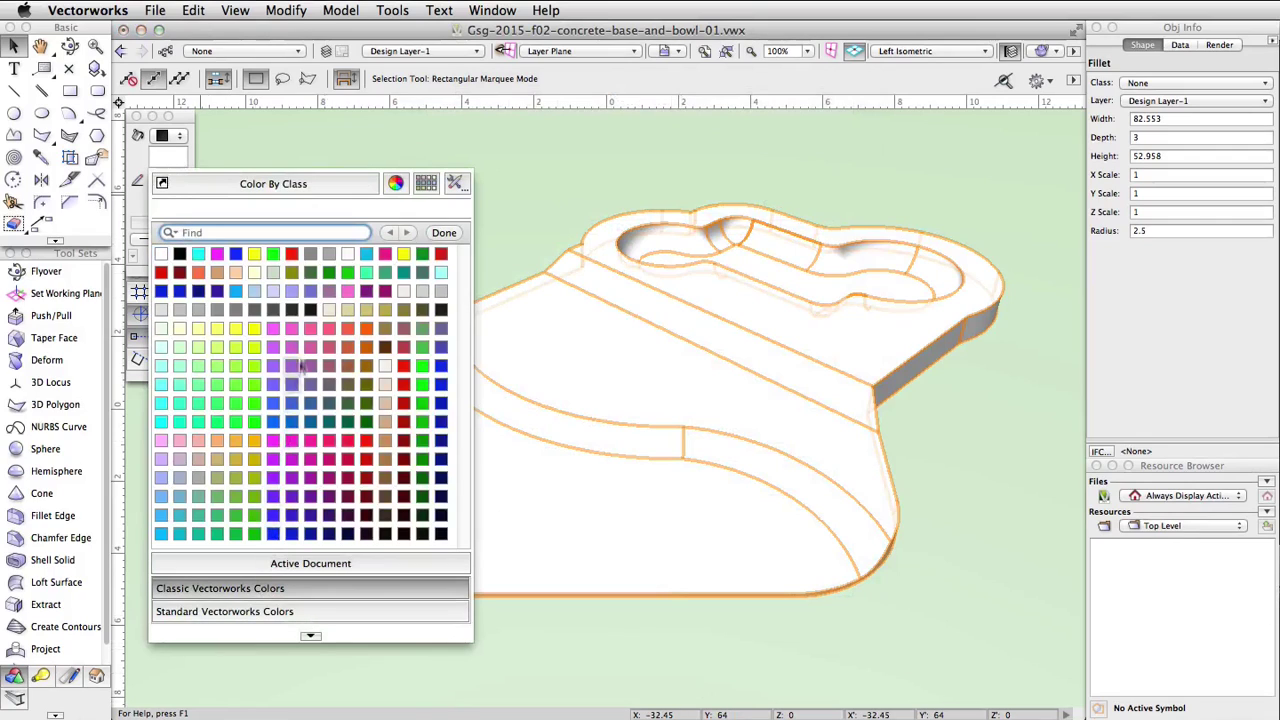
click(310, 254)
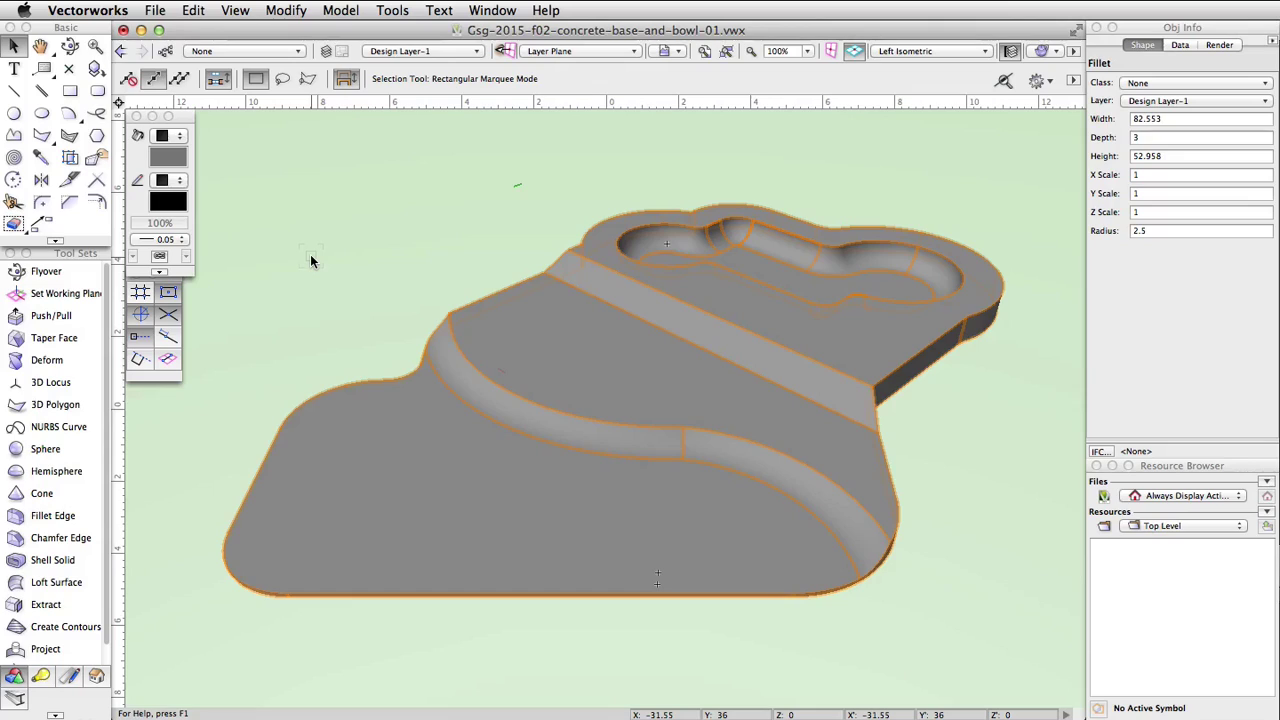
Create a new class named 'Concrete Base' and assign the solid to it
click(165, 51)
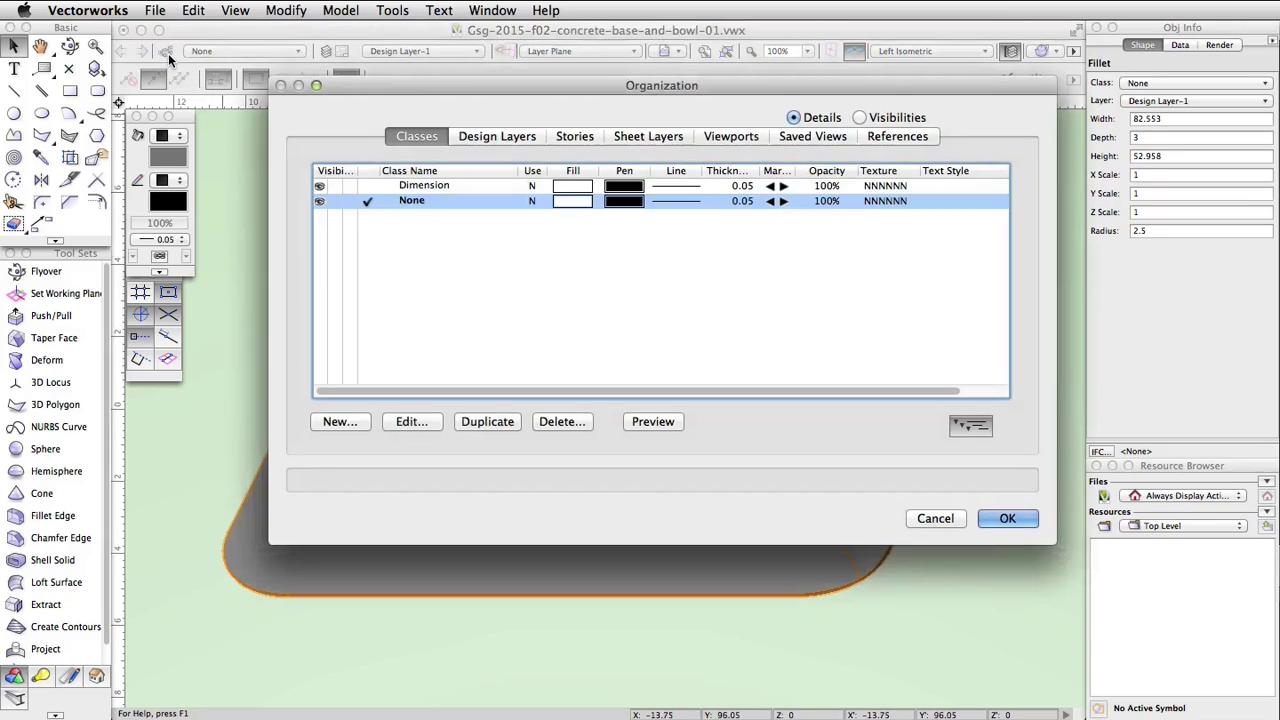
click(344, 421)
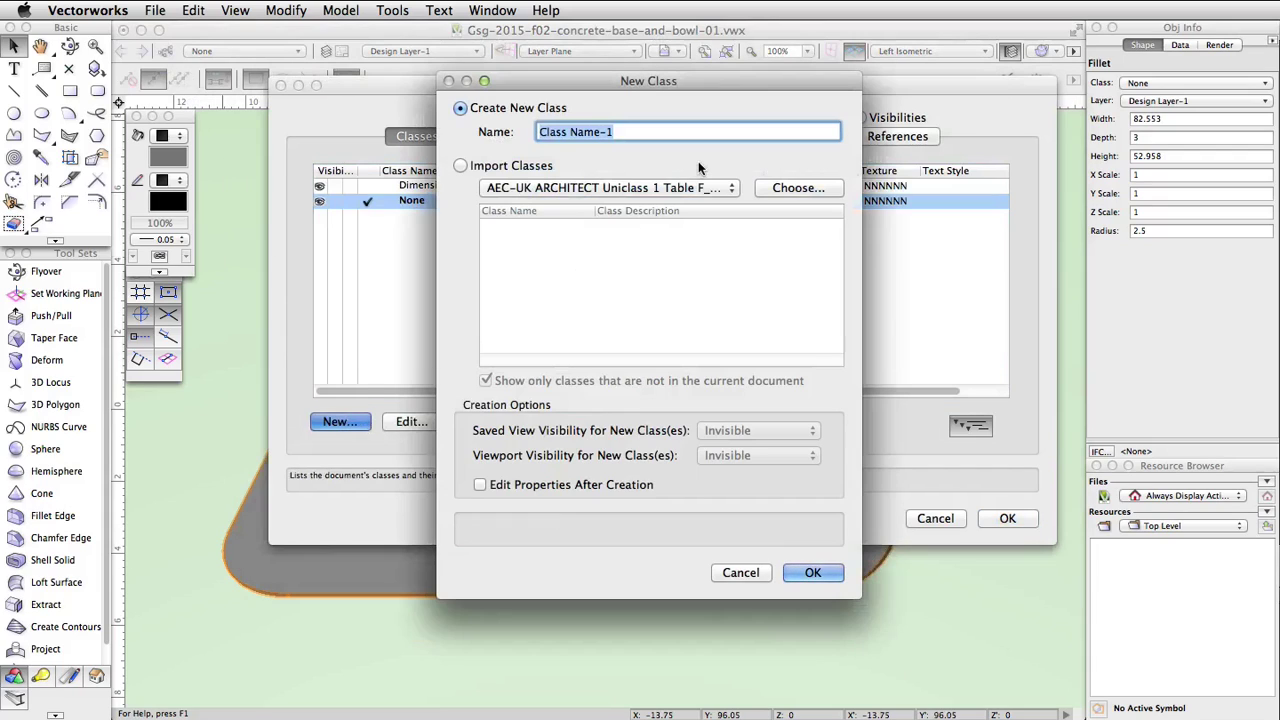
text(Concrete)
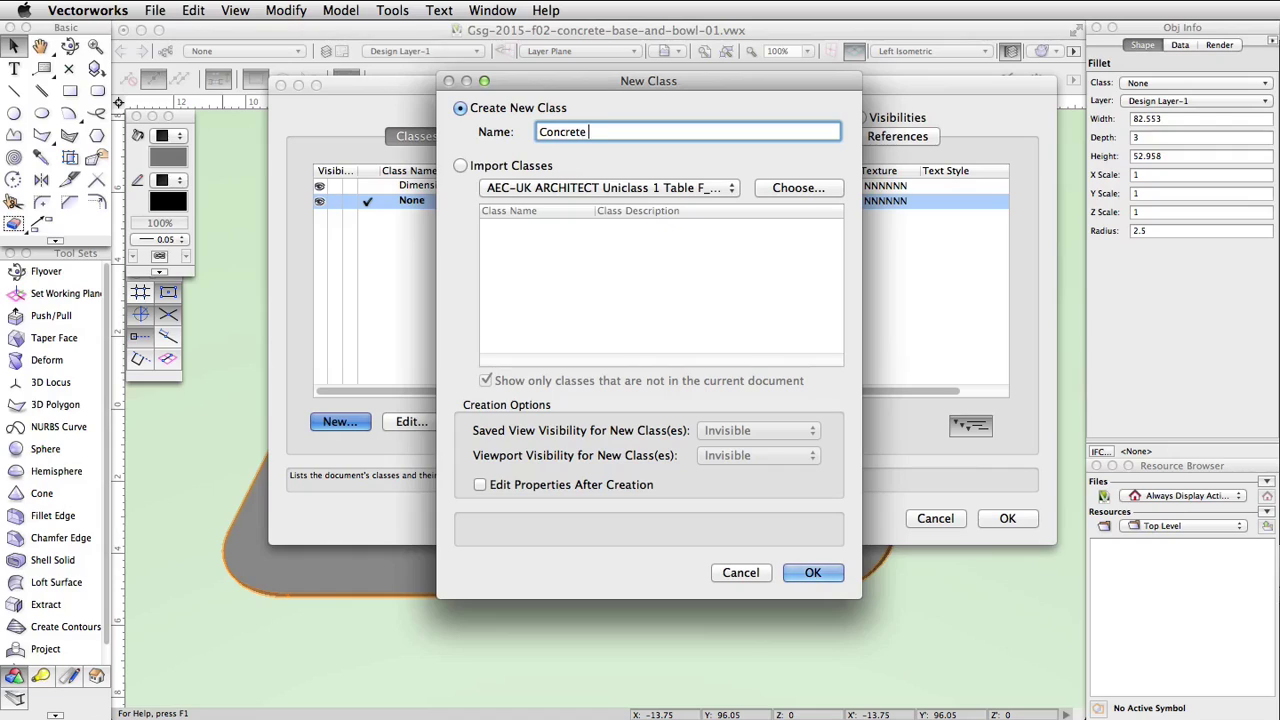
text( Base)
click(822, 576)
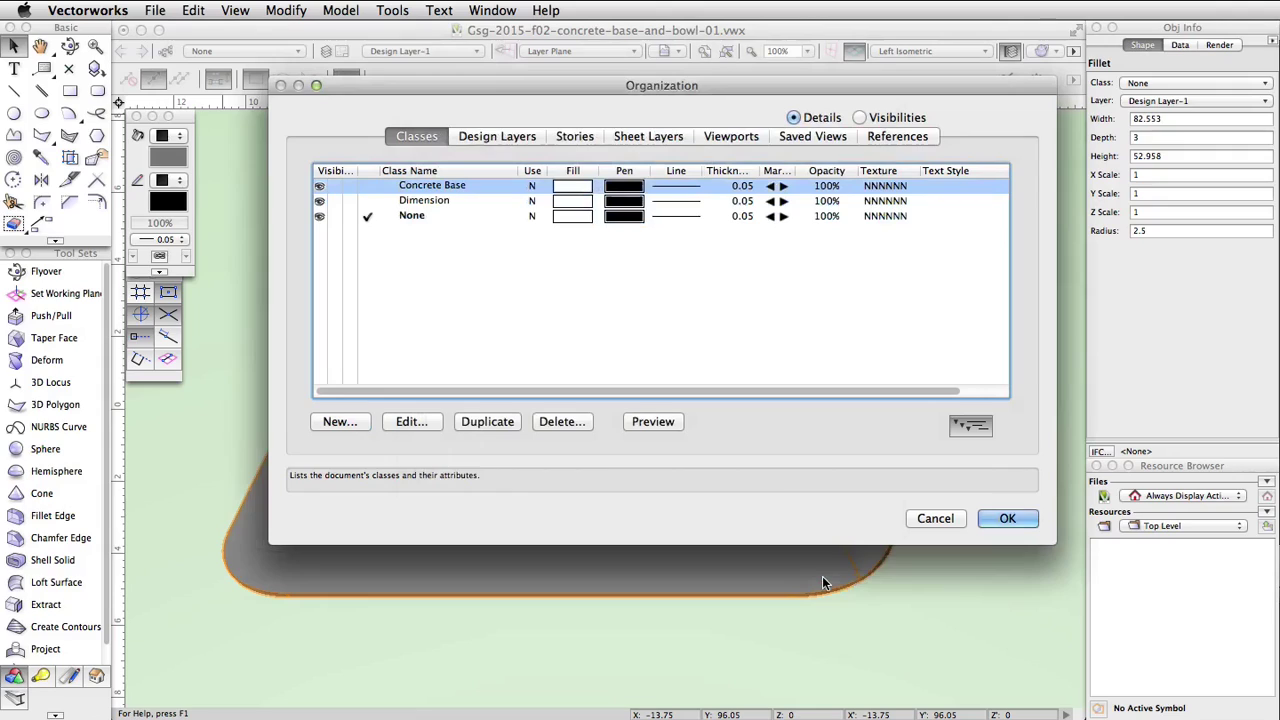
click(1008, 518)
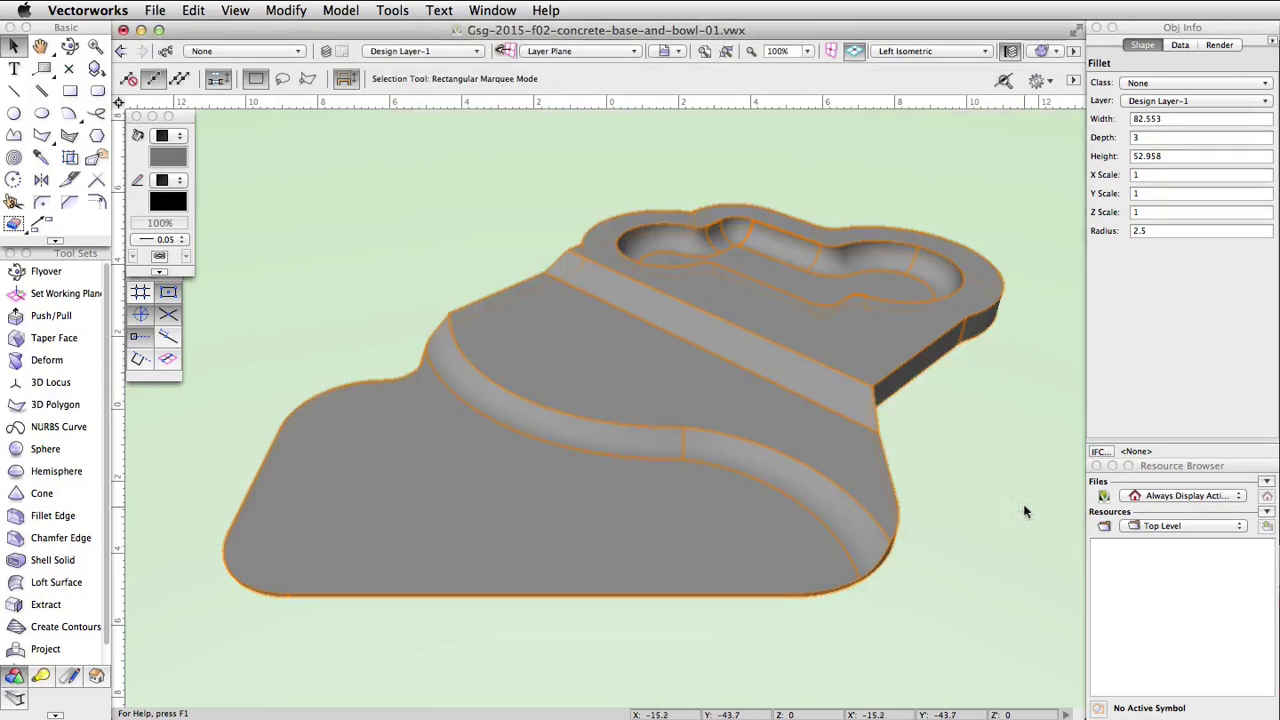
click(1249, 86)
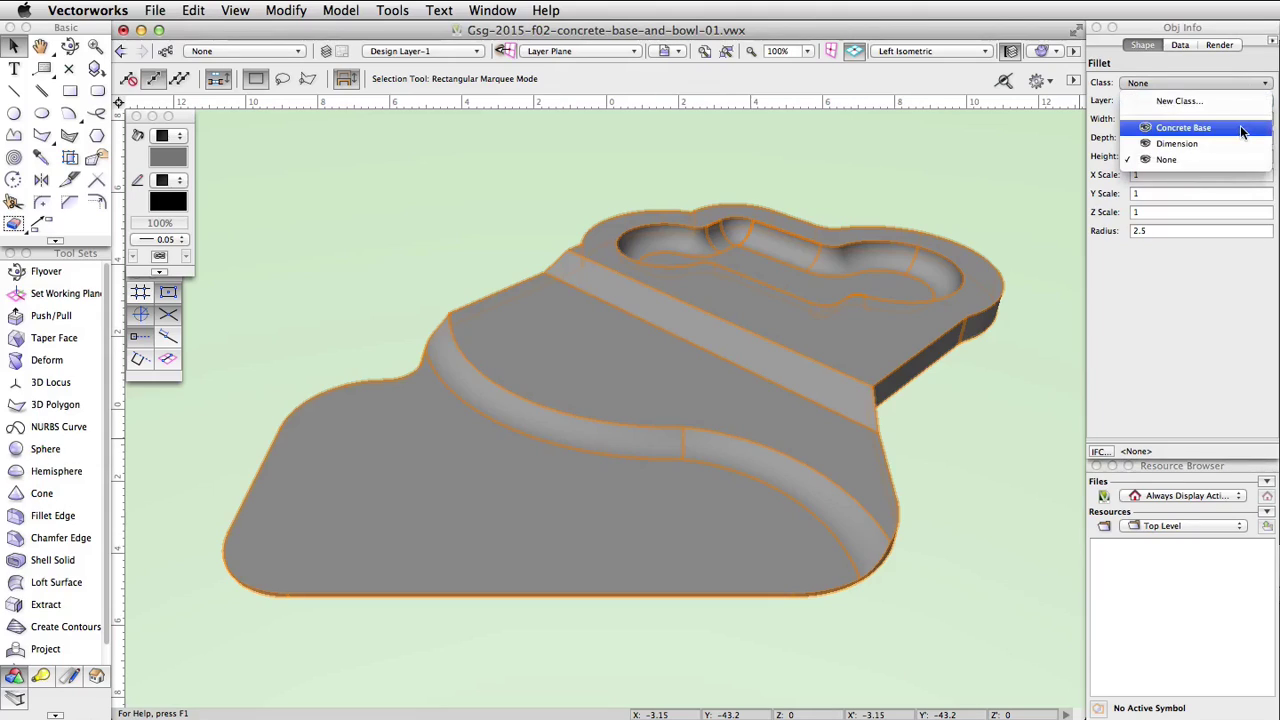
click(1243, 130)
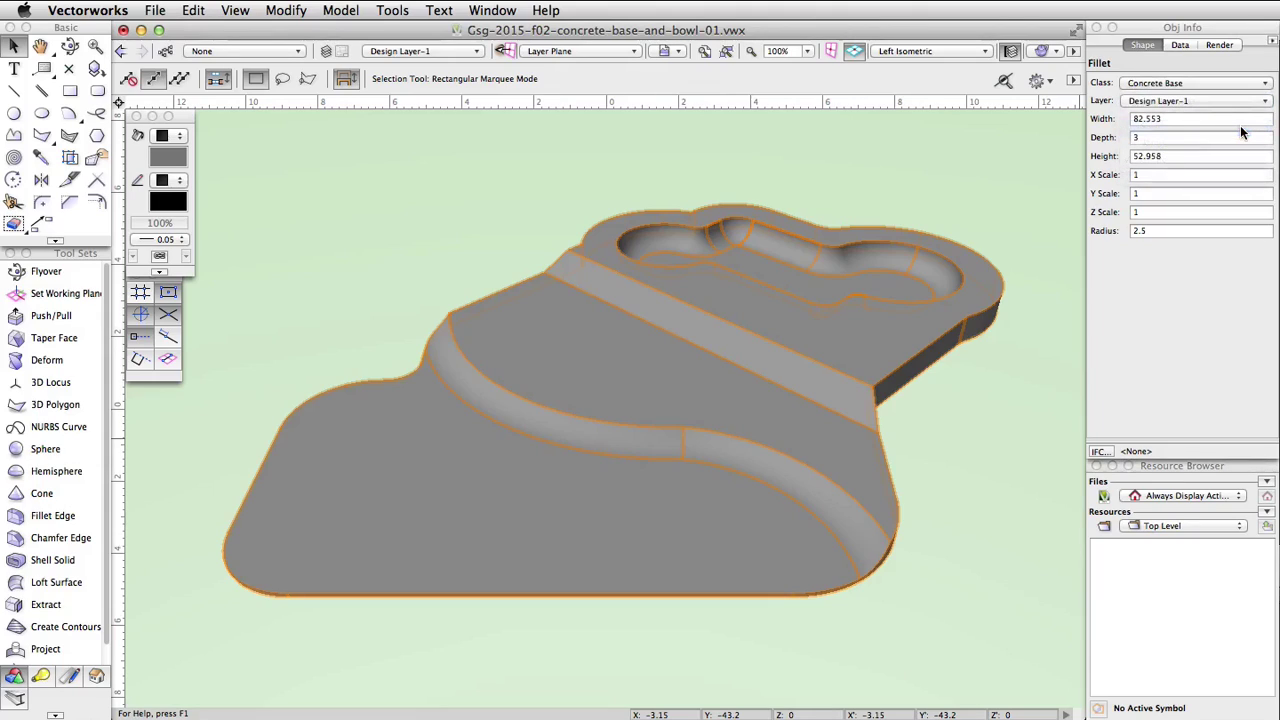